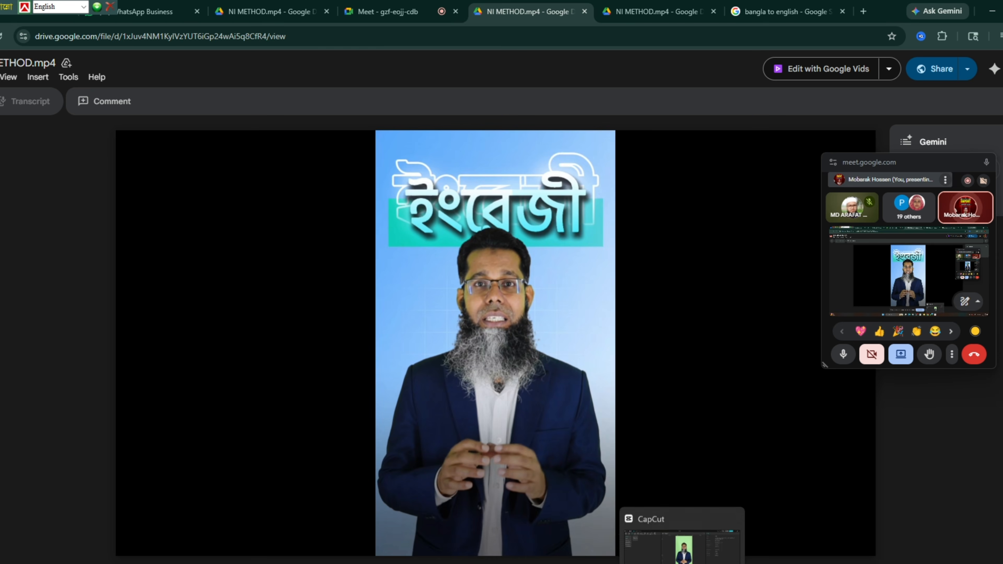
Switch to CapCut and duplicate the IMG_7150 (1).MP4 clip onto the track directly above it.
{"action": "left_click", "coordinate": [682, 563]}
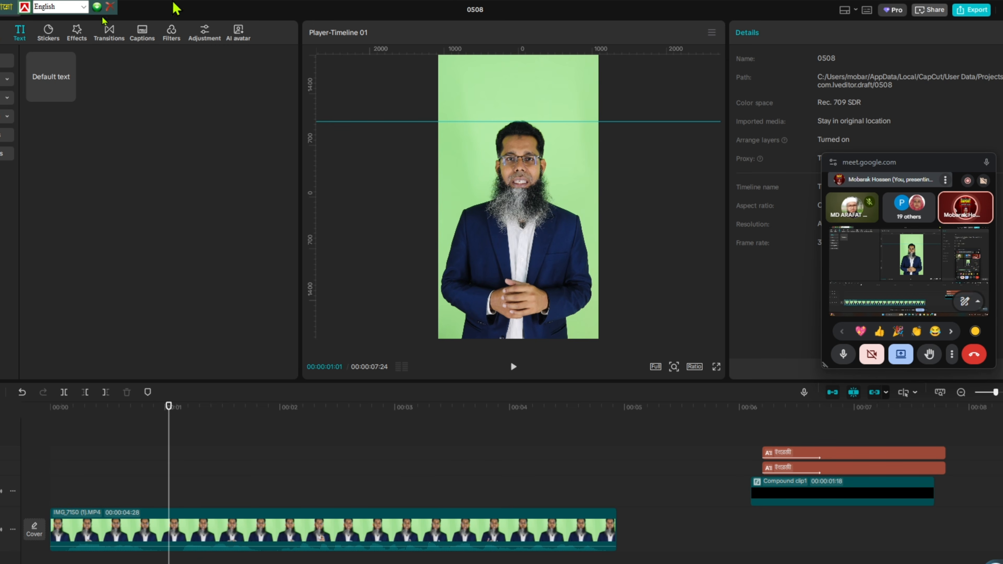
{"action": "left_click", "coordinate": [176, 535]}
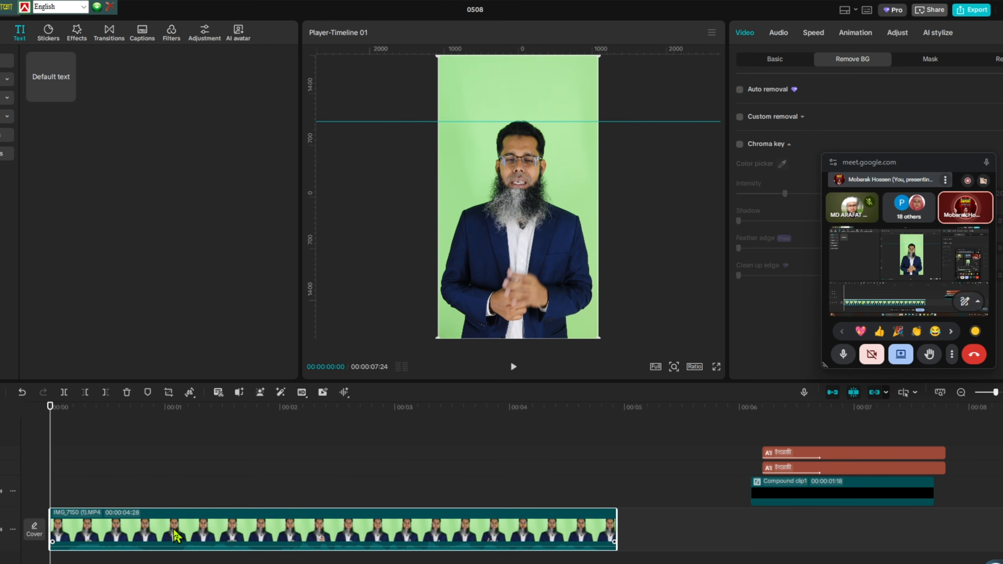
{"action": "left_click_drag", "start_coordinate": [174, 529], "coordinate": [176, 494]}
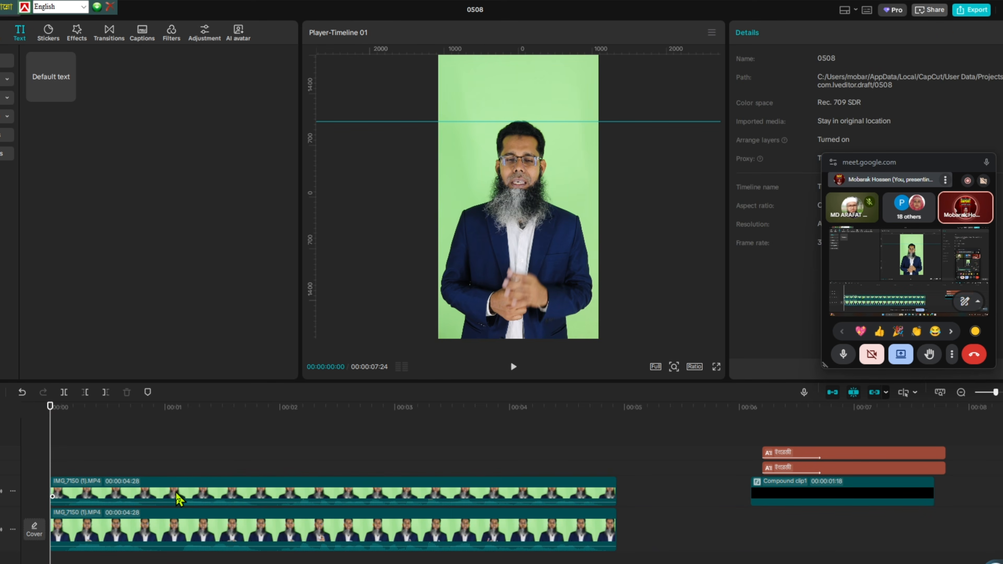
{"action": "left_click", "coordinate": [179, 498]}
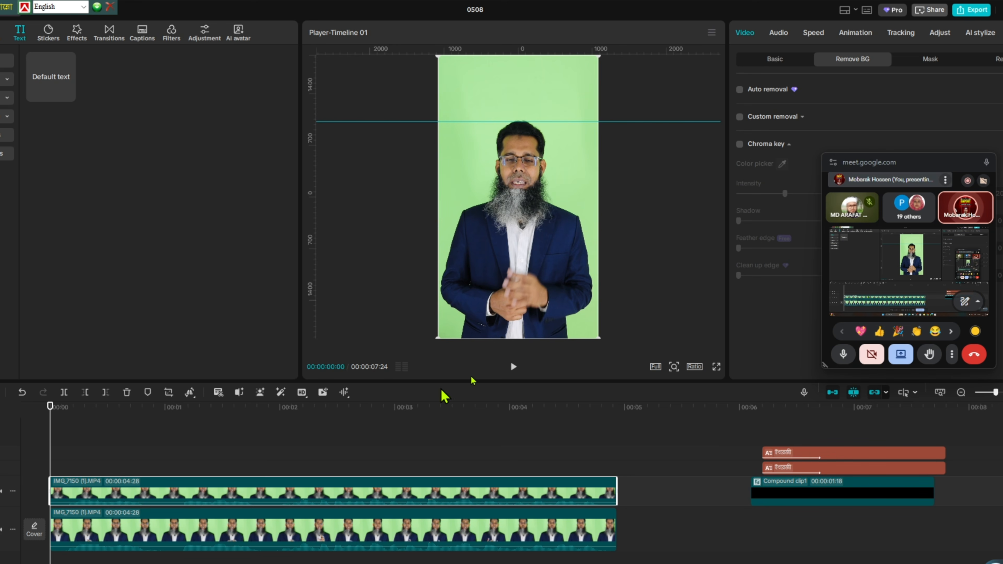
Enable chroma key on the upper clip and sample the green backdrop above the speaker's head as the key colour.
{"action": "left_click_drag", "start_coordinate": [930, 164], "coordinate": [328, 161]}
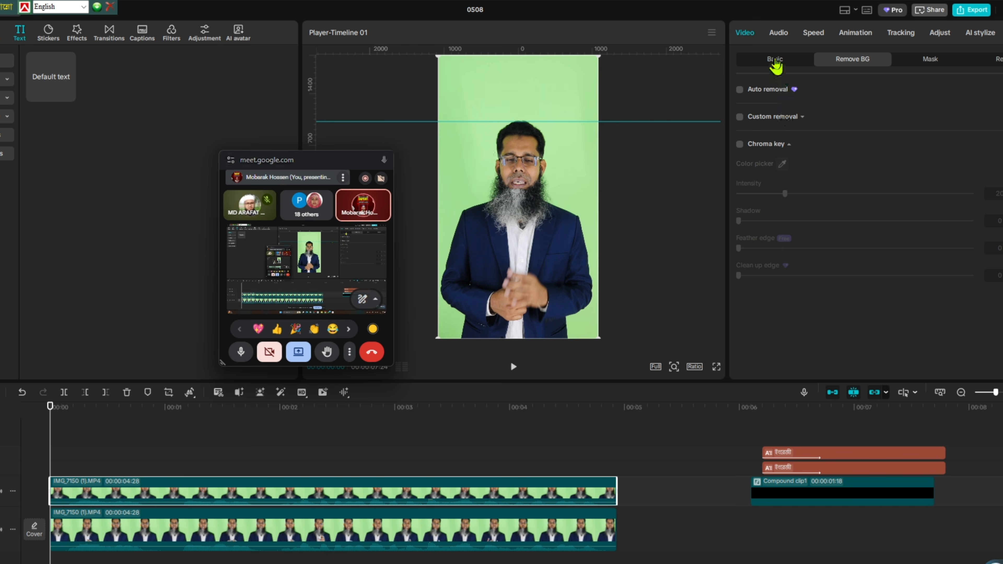
{"action": "left_click", "coordinate": [772, 59]}
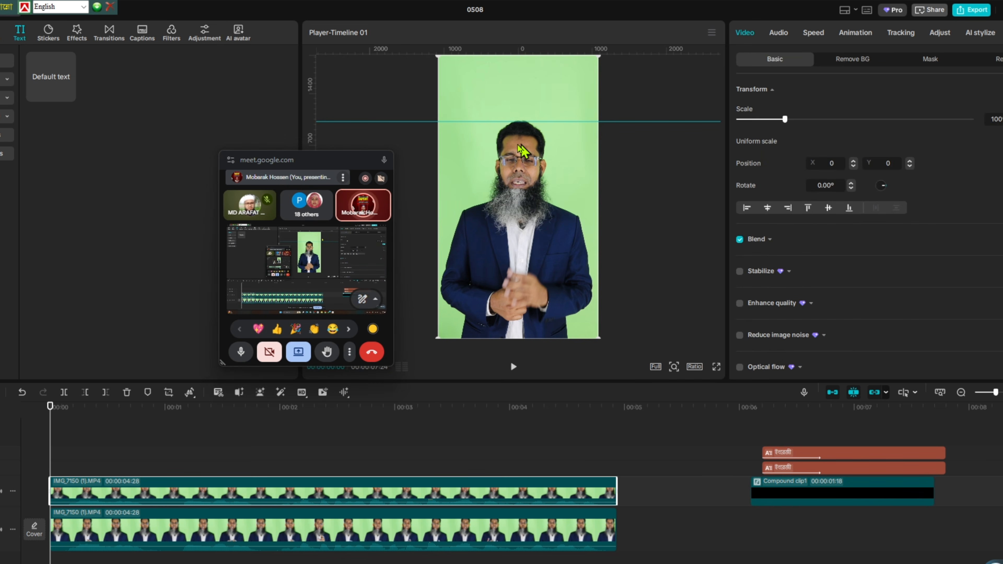
{"action": "left_click_drag", "start_coordinate": [319, 164], "coordinate": [175, 161]}
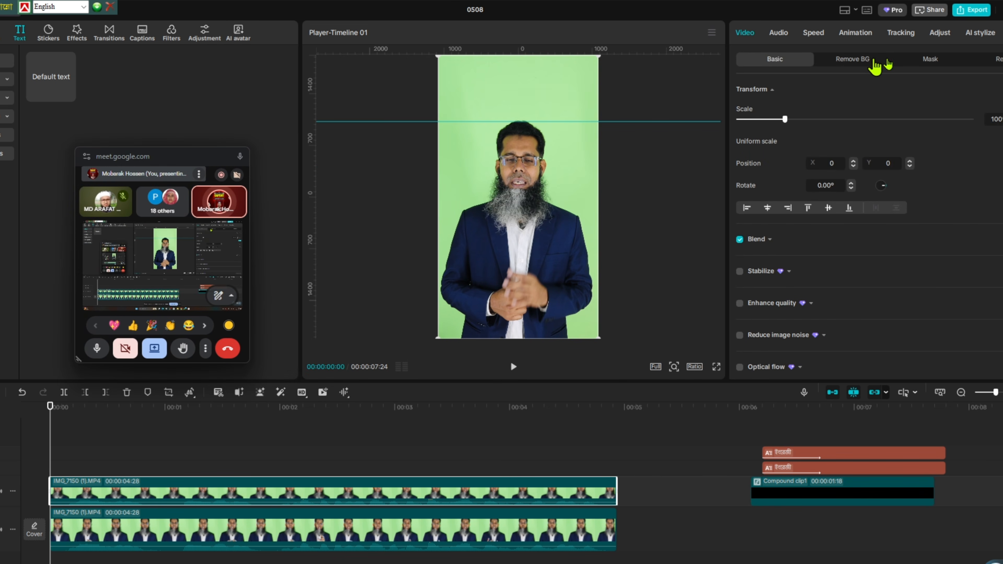
{"action": "left_click", "coordinate": [852, 61]}
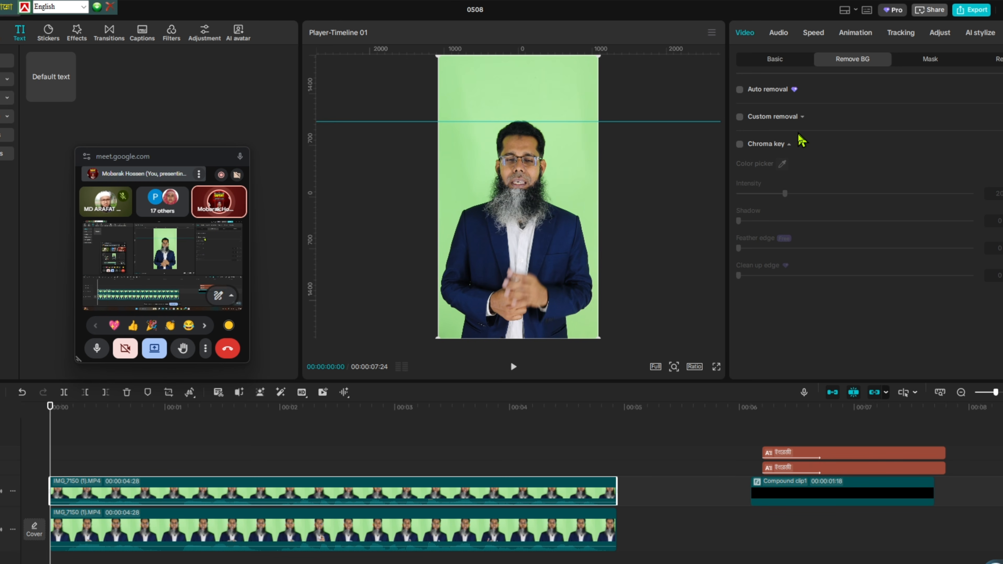
{"action": "left_click", "coordinate": [740, 145]}
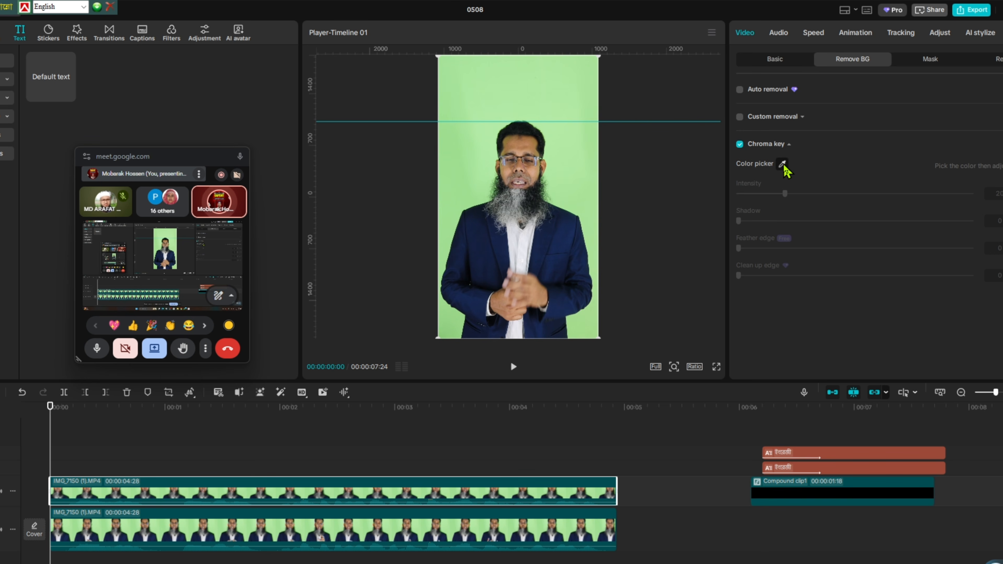
{"action": "left_click", "coordinate": [783, 166]}
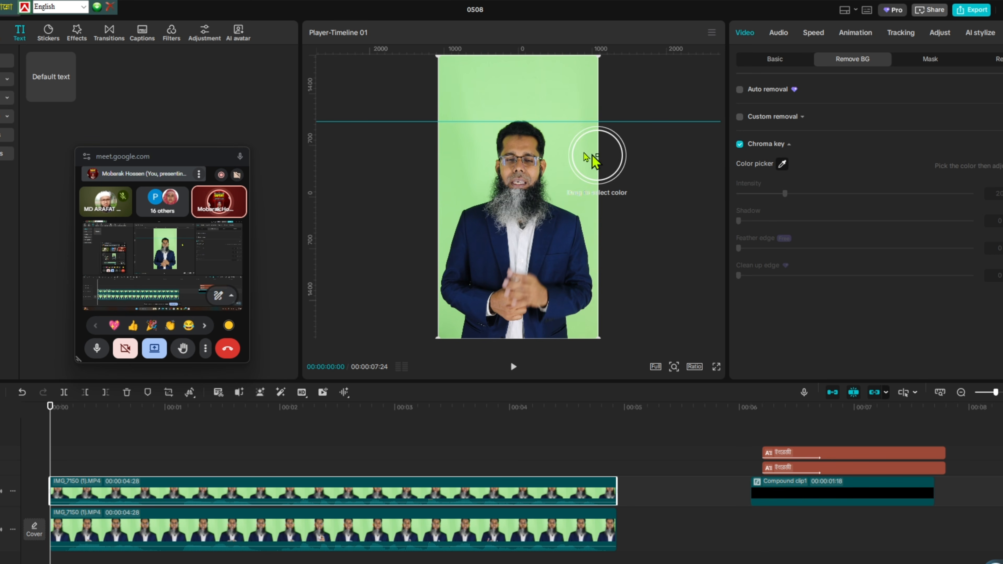
{"action": "left_click", "coordinate": [547, 94]}
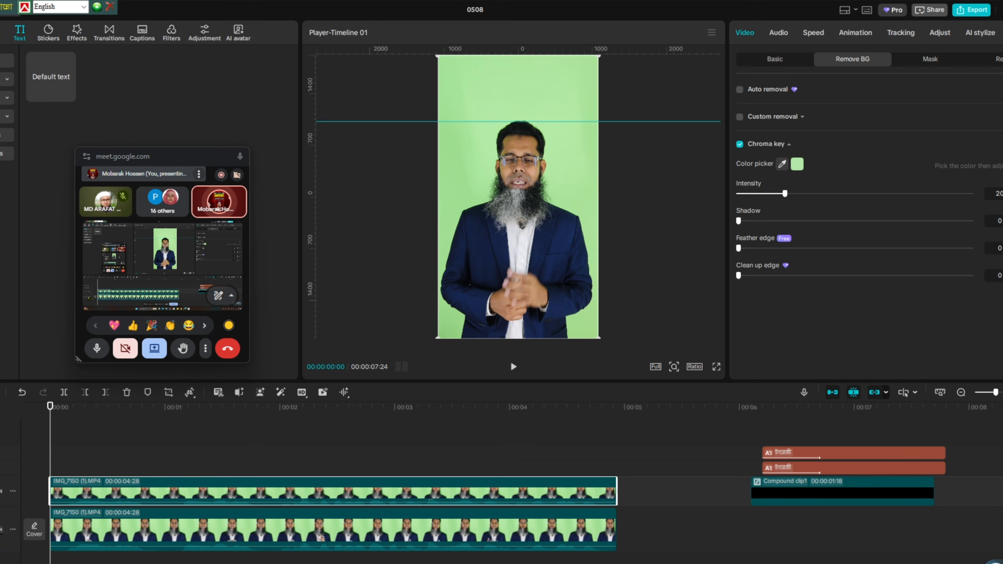
Hide the lower video track, set the upper clip's chroma key intensity to 39 and raise its shadow slightly.
{"action": "left_click", "coordinate": [2, 529]}
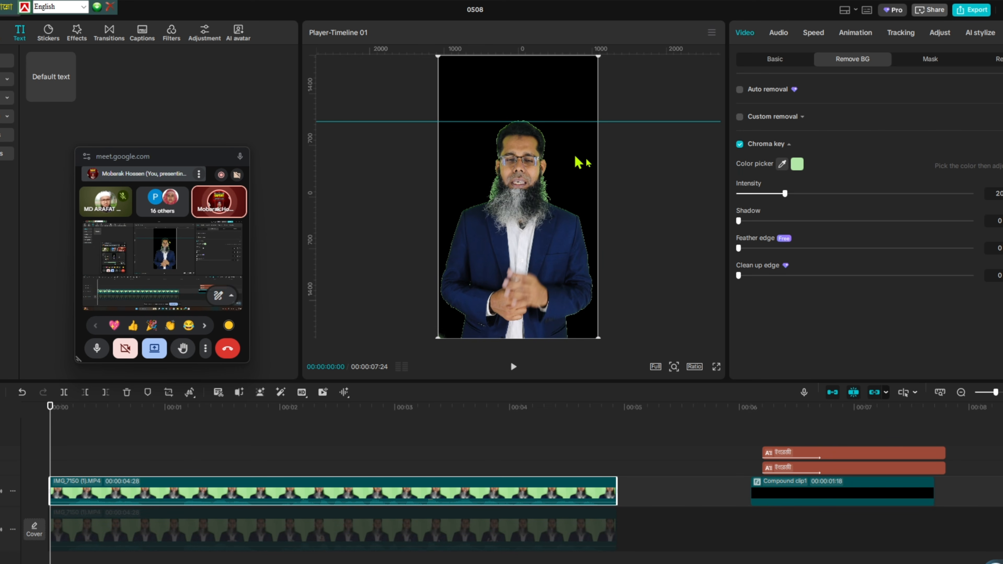
{"action": "left_click_drag", "start_coordinate": [786, 194], "coordinate": [811, 194]}
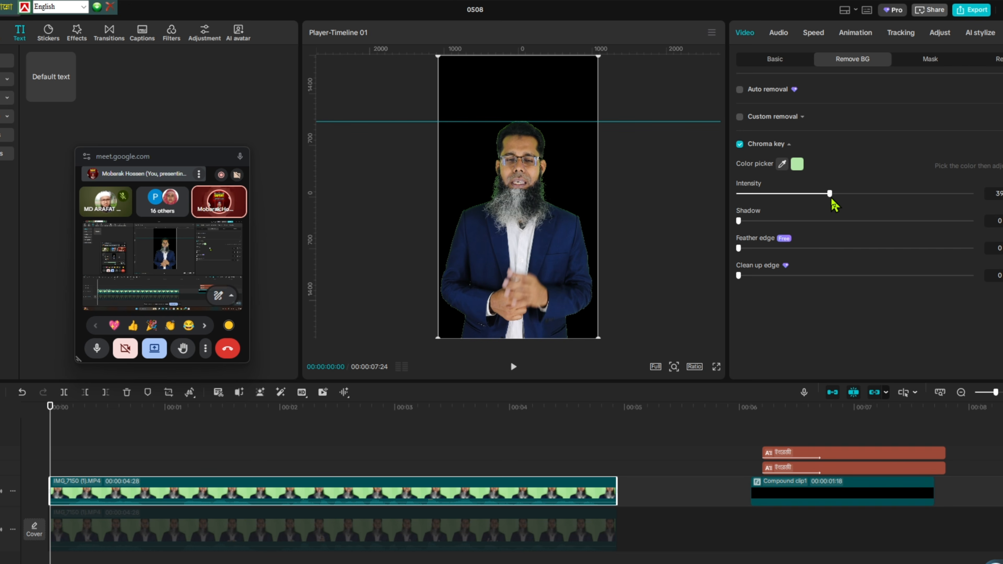
{"action": "left_click", "coordinate": [756, 221]}
{"action": "left_click_drag", "start_coordinate": [767, 223], "coordinate": [763, 222]}
Lower the upper clip's green saturation in HSL to nearly its minimum, and unhide the lower video track.
{"action": "left_click", "coordinate": [941, 35]}
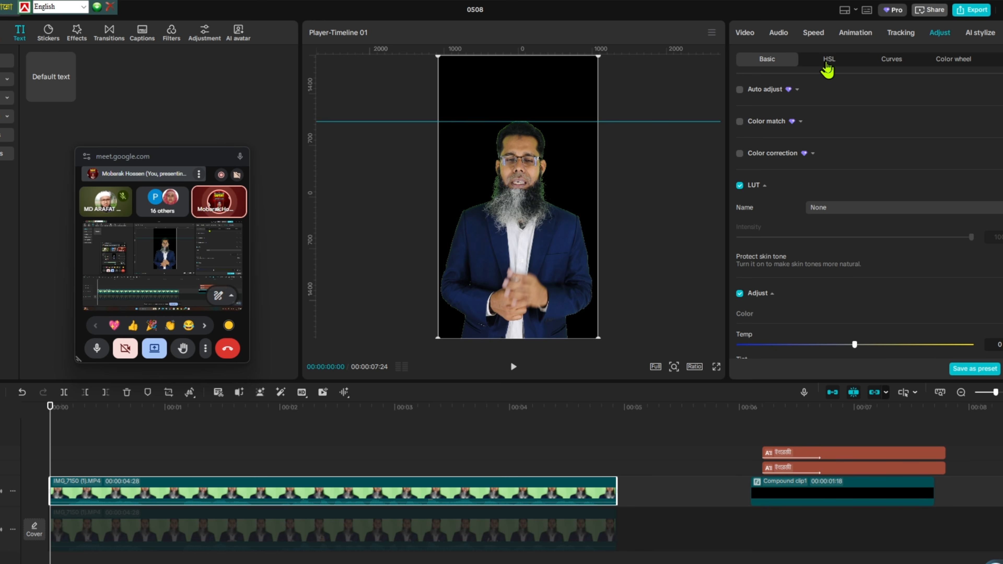
{"action": "left_click", "coordinate": [827, 62]}
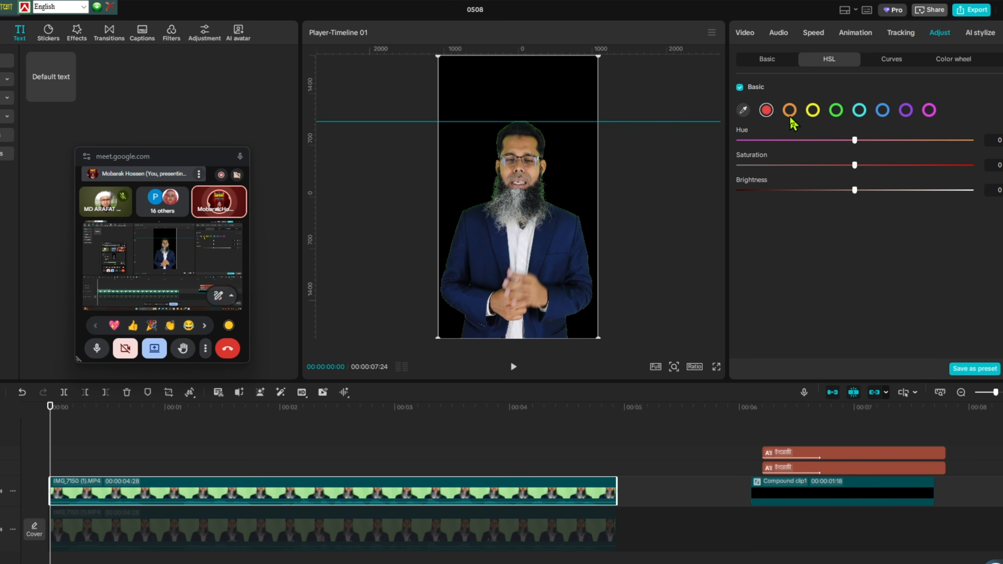
{"action": "left_click", "coordinate": [836, 111]}
{"action": "left_click_drag", "start_coordinate": [855, 166], "coordinate": [754, 179]}
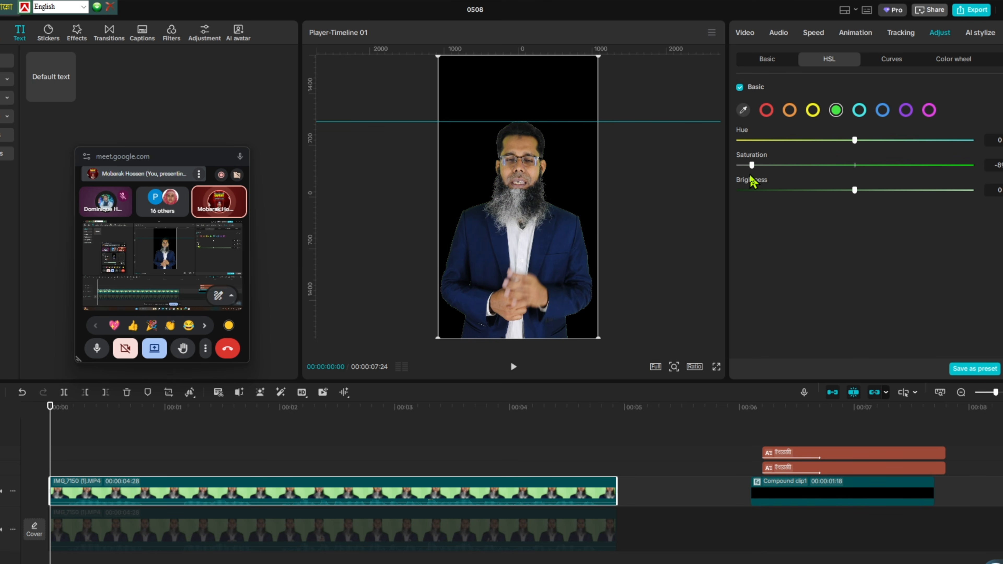
{"action": "left_click", "coordinate": [767, 60]}
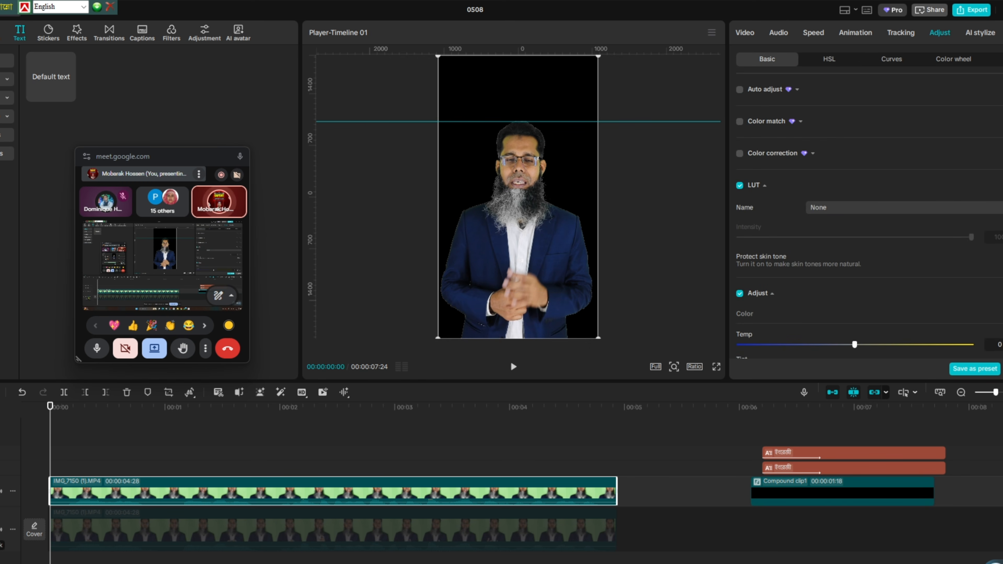
{"action": "left_click", "coordinate": [0, 529]}
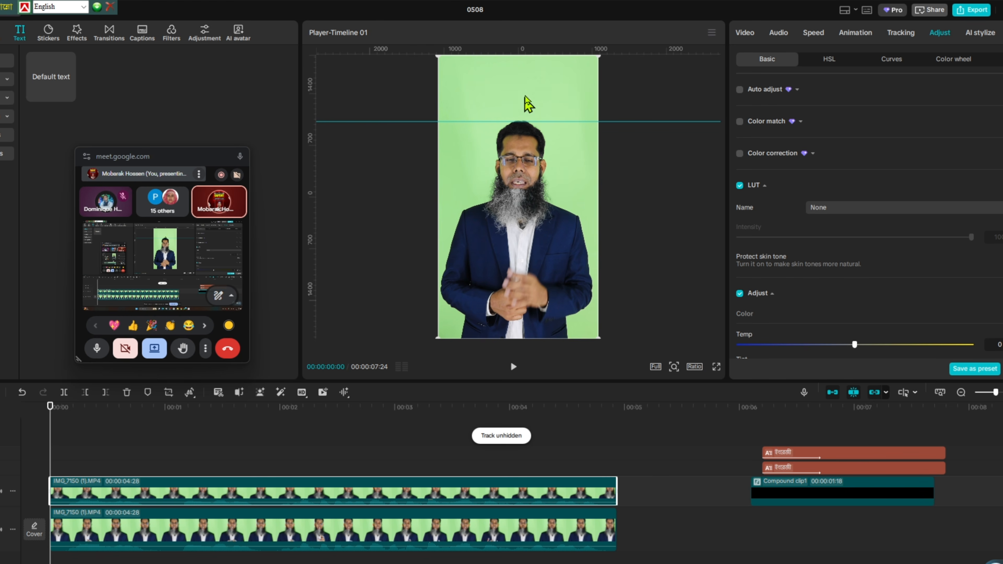
Trim away the part of both stacked IMG_7150 clips before 00:00:01:02.
{"action": "left_click_drag", "start_coordinate": [51, 430], "coordinate": [500, 434]}
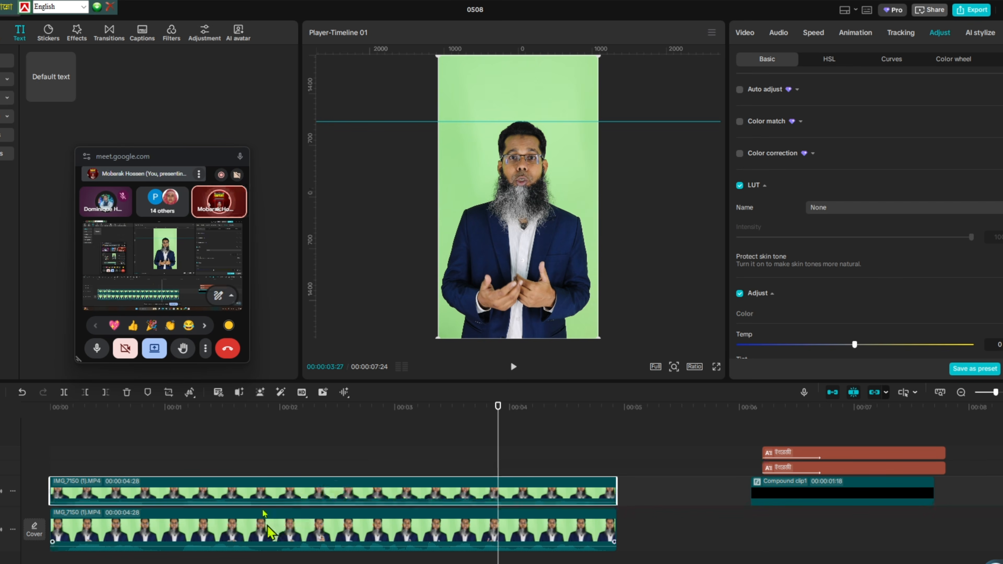
{"action": "left_click_drag", "start_coordinate": [174, 161], "coordinate": [57, 117]}
{"action": "left_click", "coordinate": [147, 457]}
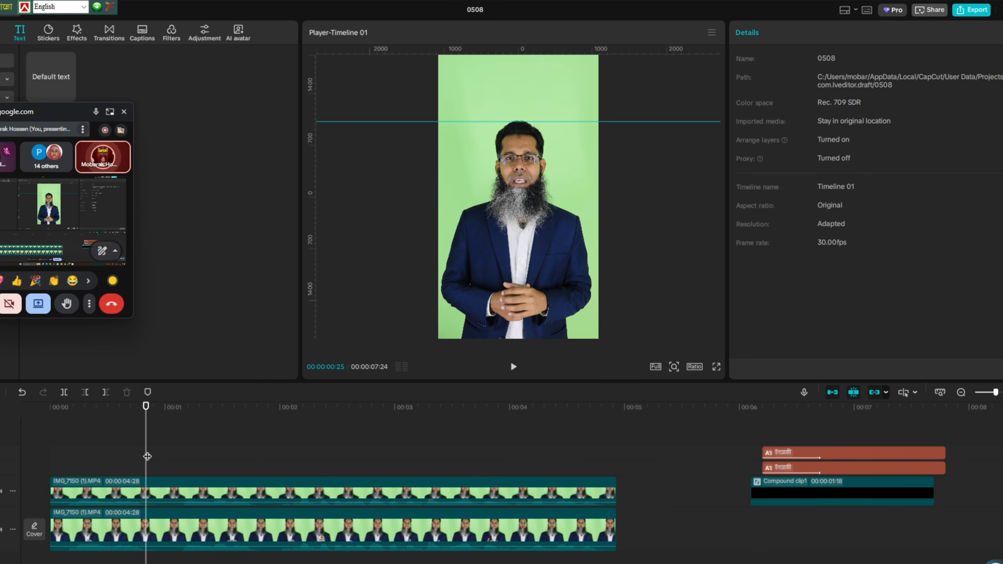
{"action": "left_click", "coordinate": [173, 455]}
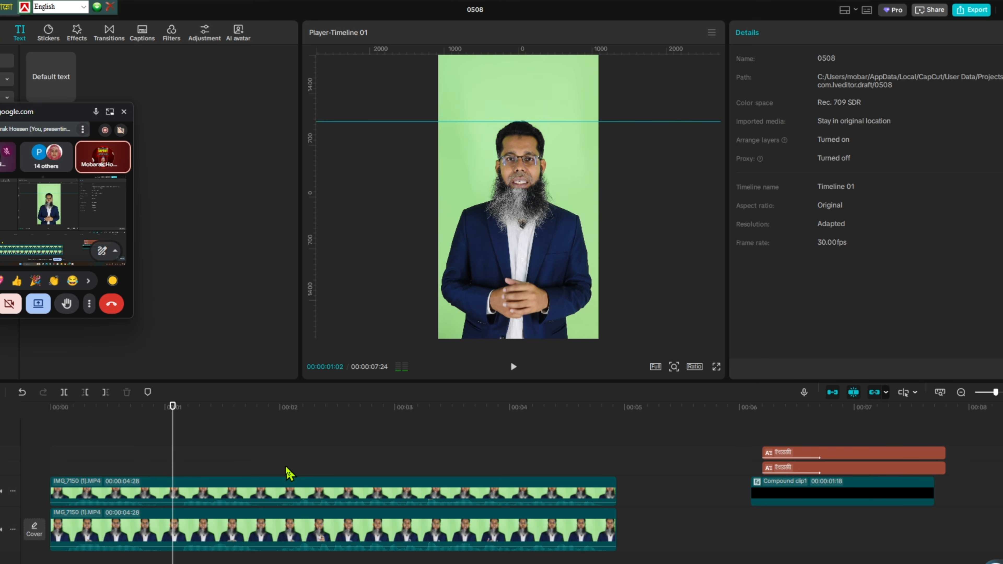
{"action": "left_click_drag", "start_coordinate": [286, 467], "coordinate": [247, 550]}
{"action": "key", "text": "q"}
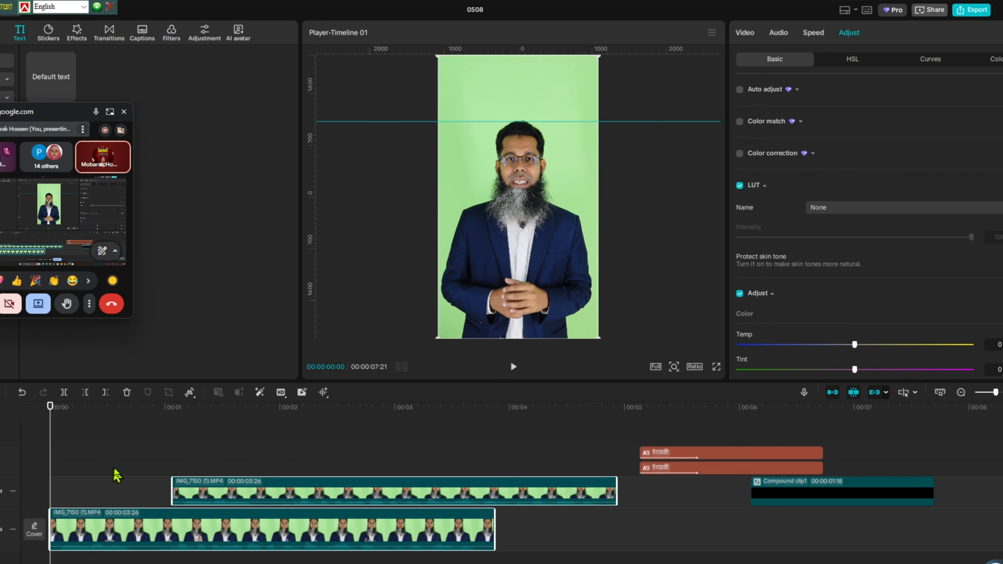
Move the trimmed upper clip to the timeline start so it aligns with the lower clip.
{"action": "left_click_drag", "start_coordinate": [296, 492], "coordinate": [249, 497]}
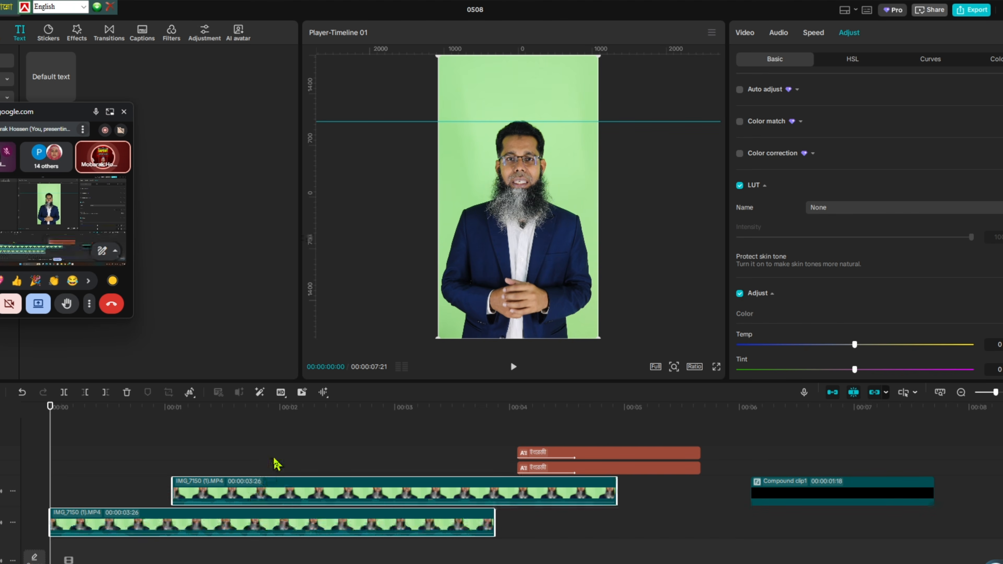
{"action": "key", "text": "ctrl+z"}
{"action": "left_click", "coordinate": [329, 468]}
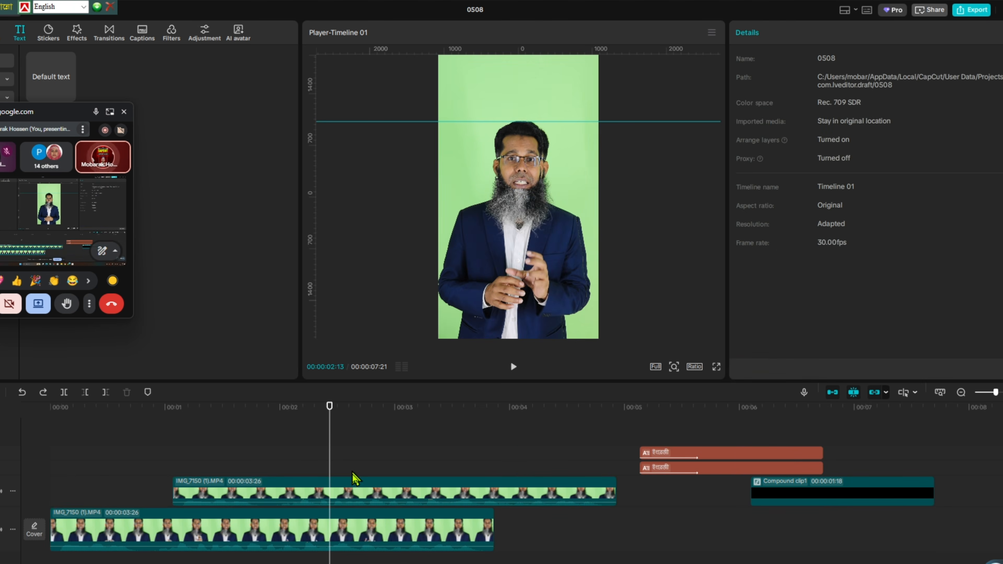
{"action": "left_click_drag", "start_coordinate": [364, 493], "coordinate": [244, 496]}
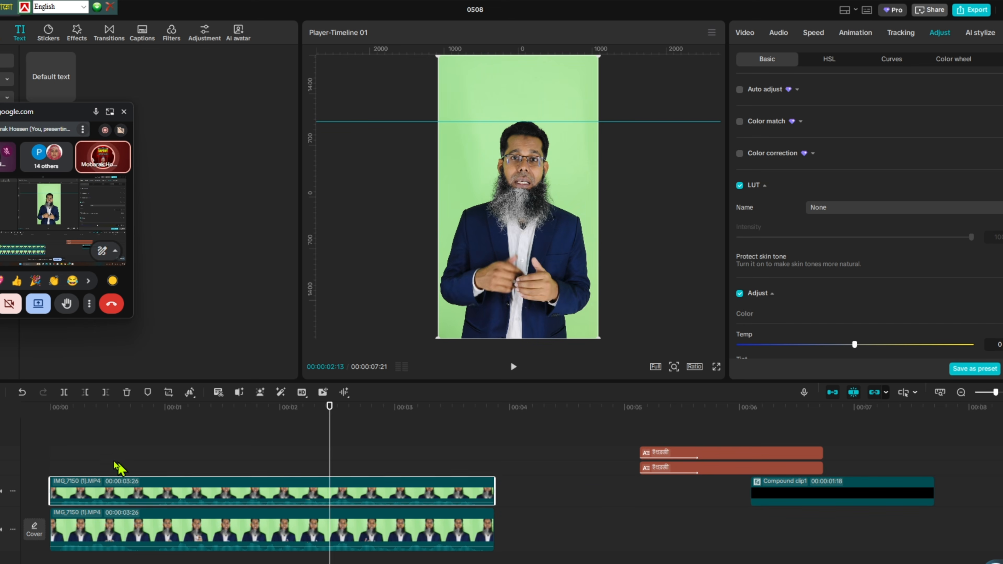
{"action": "left_click", "coordinate": [78, 454]}
{"action": "left_click_drag", "start_coordinate": [57, 124], "coordinate": [970, 128]}
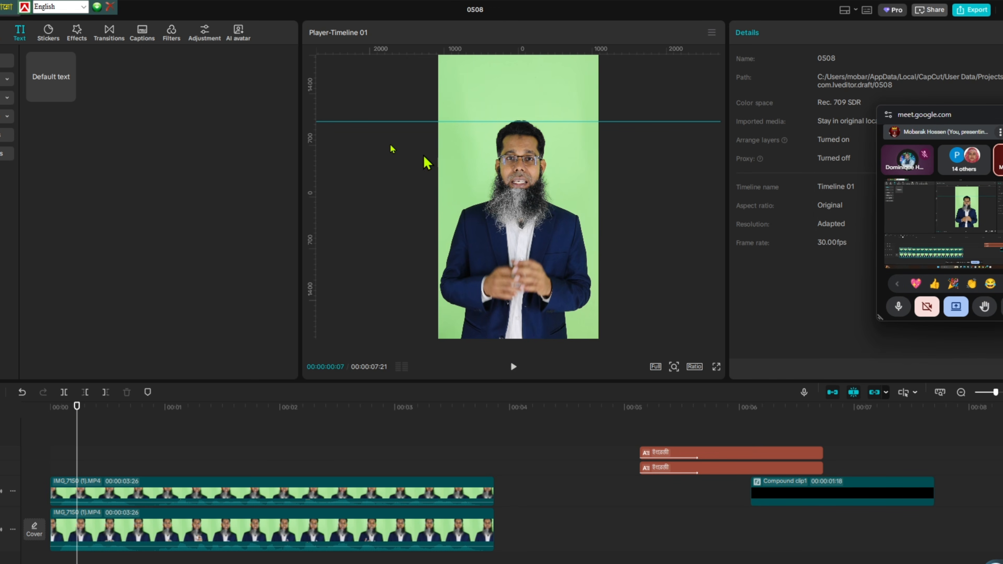
Delete the lower of the two ইংরেজী text clips and move the remaining one to the timeline start above the videos.
{"action": "left_click", "coordinate": [142, 38]}
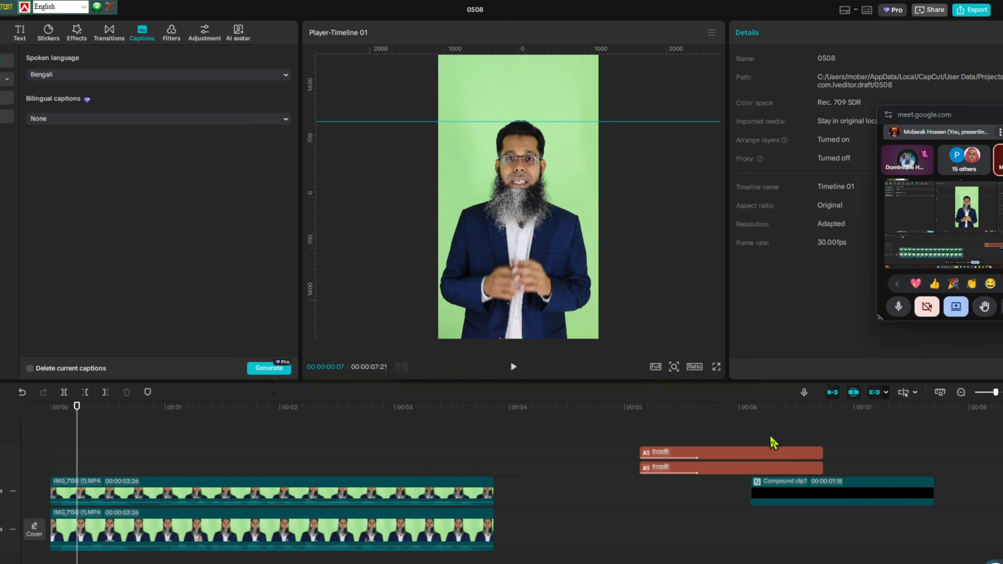
{"action": "left_click", "coordinate": [709, 468]}
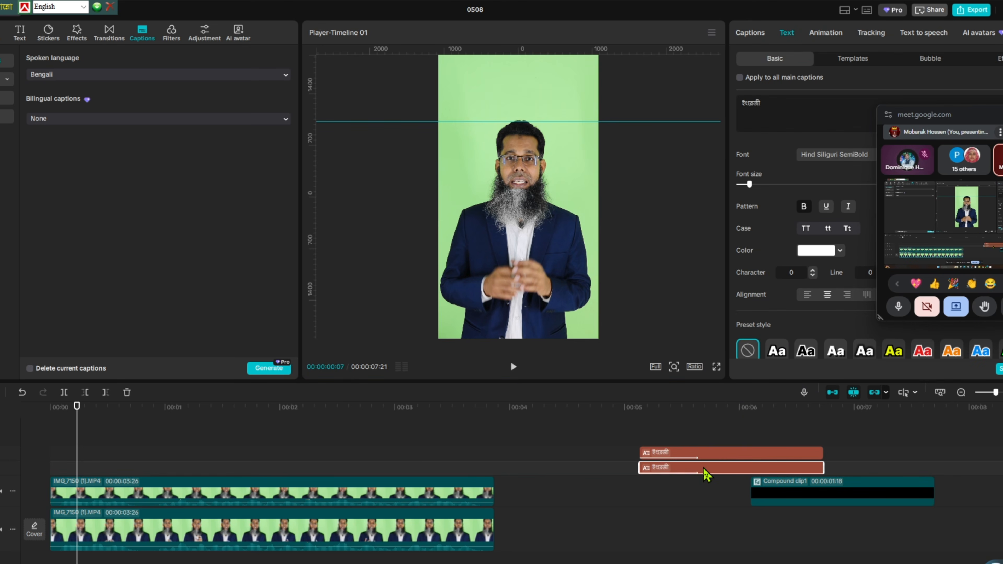
{"action": "key", "text": "Delete"}
{"action": "left_click_drag", "start_coordinate": [713, 453], "coordinate": [122, 459]}
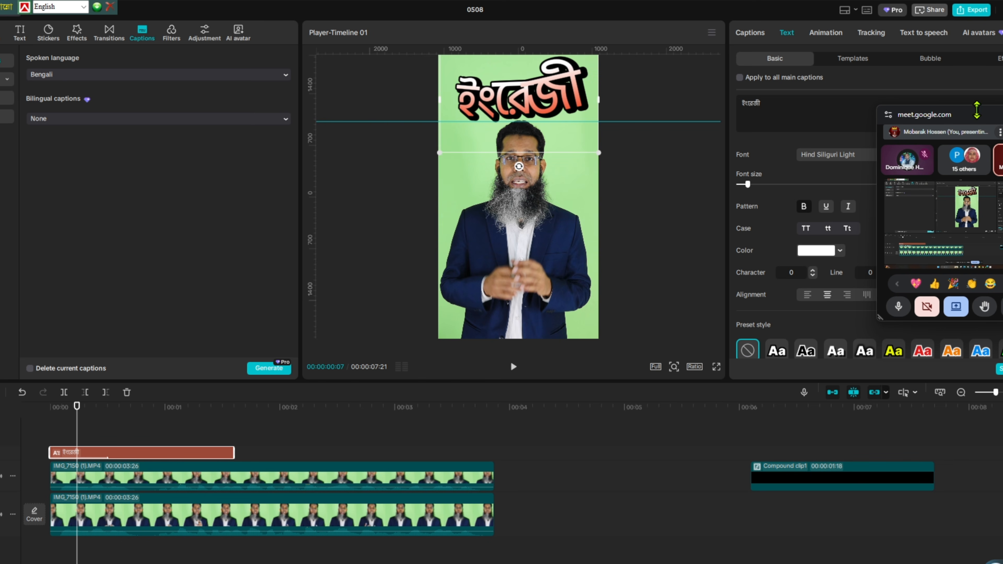
Remove the text effect from the ইংরেজী title and set its font to Hind Siliguri SemiBold.
{"action": "left_click_drag", "start_coordinate": [977, 111], "coordinate": [170, 105]}
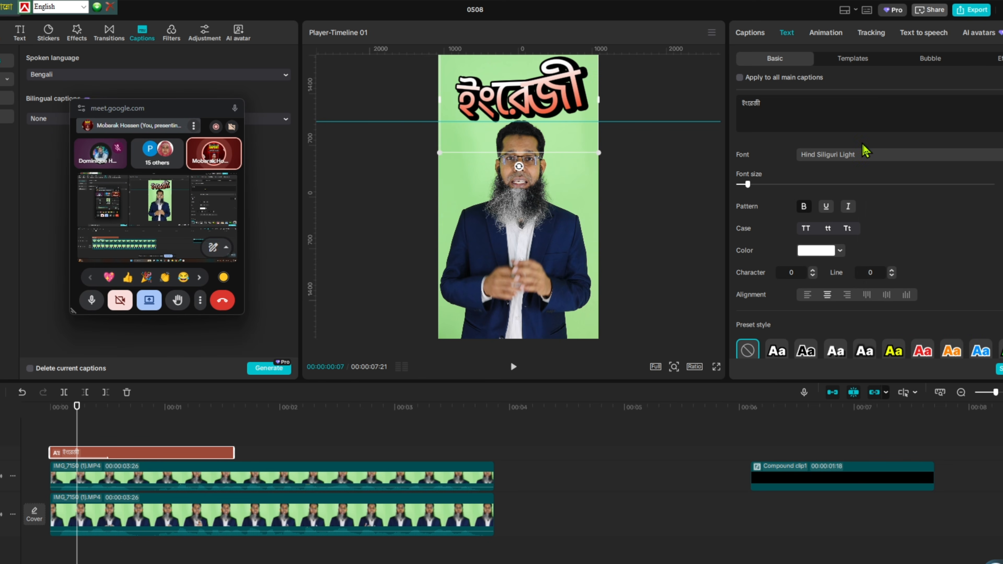
{"action": "left_click", "coordinate": [998, 58]}
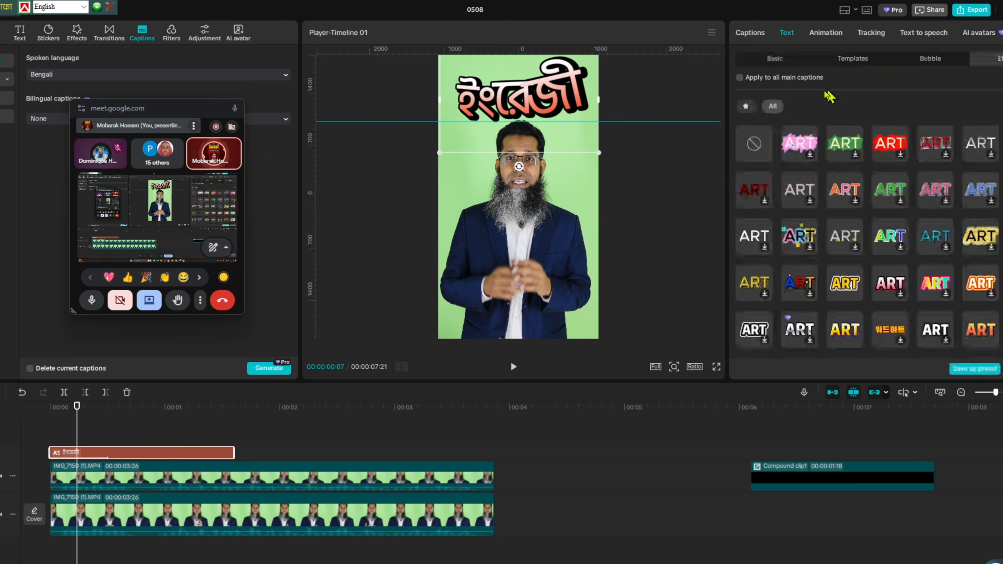
{"action": "left_click", "coordinate": [757, 145]}
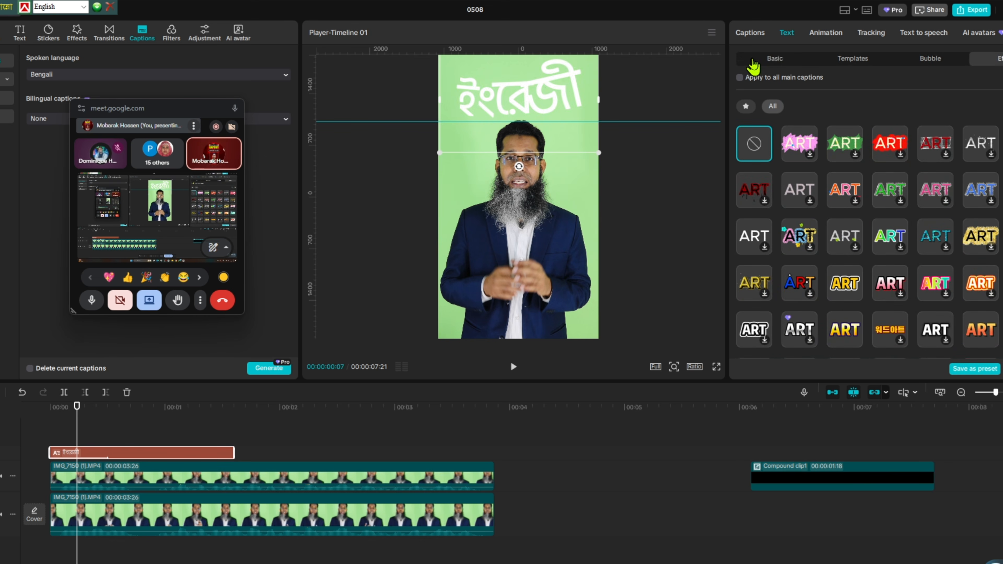
{"action": "left_click", "coordinate": [780, 60]}
{"action": "left_click", "coordinate": [829, 158]}
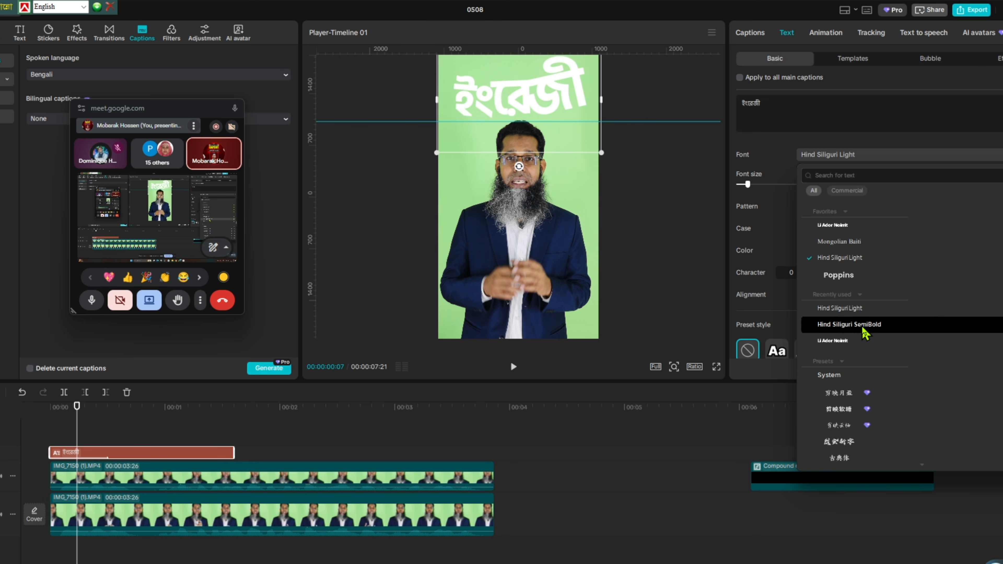
{"action": "left_click", "coordinate": [849, 324]}
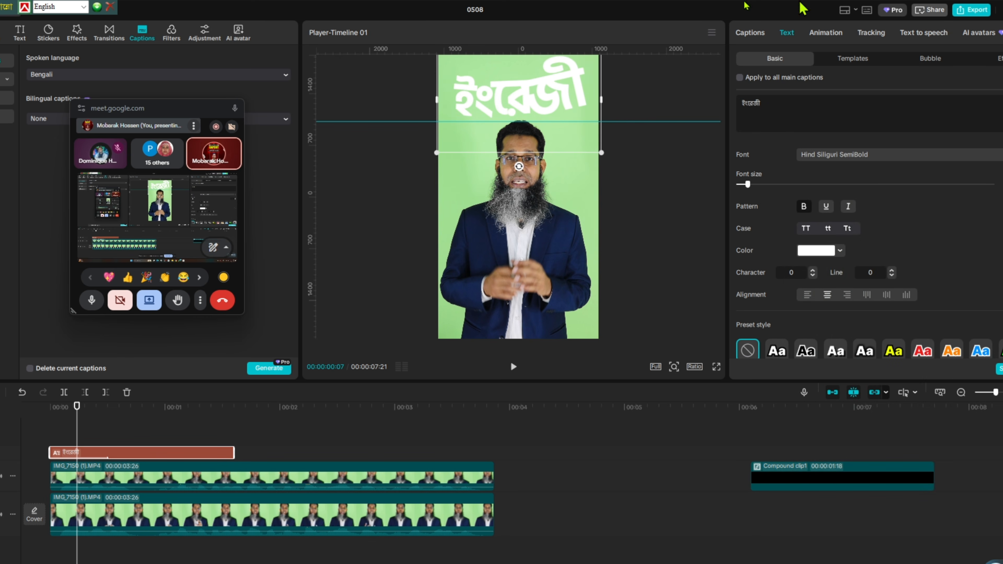
{"action": "left_click_drag", "start_coordinate": [172, 115], "coordinate": [113, 149]}
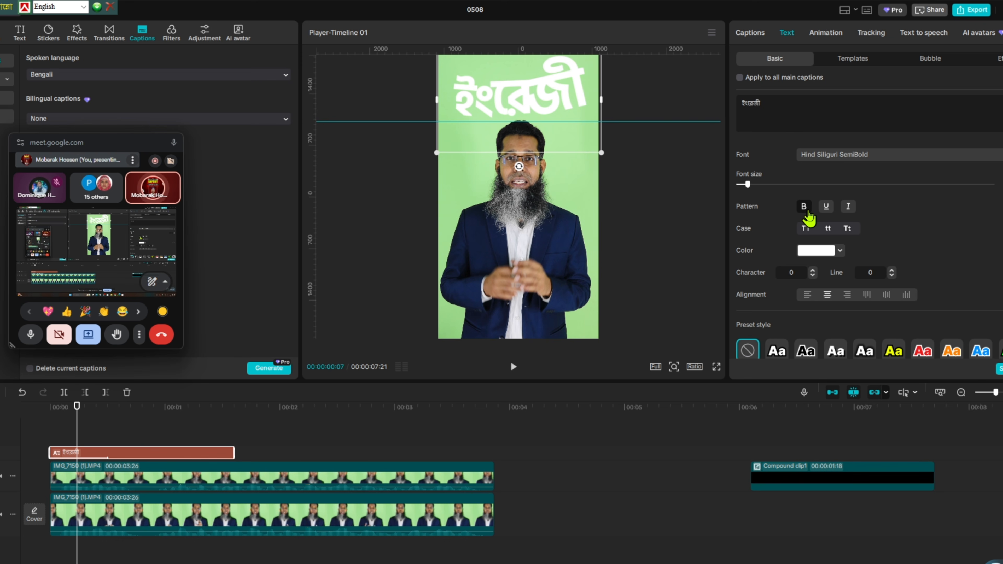
Try the yellow navy-outlined, pink red-outlined and plain orange text effects on the ইংরেজী title.
{"action": "left_click", "coordinate": [1000, 59]}
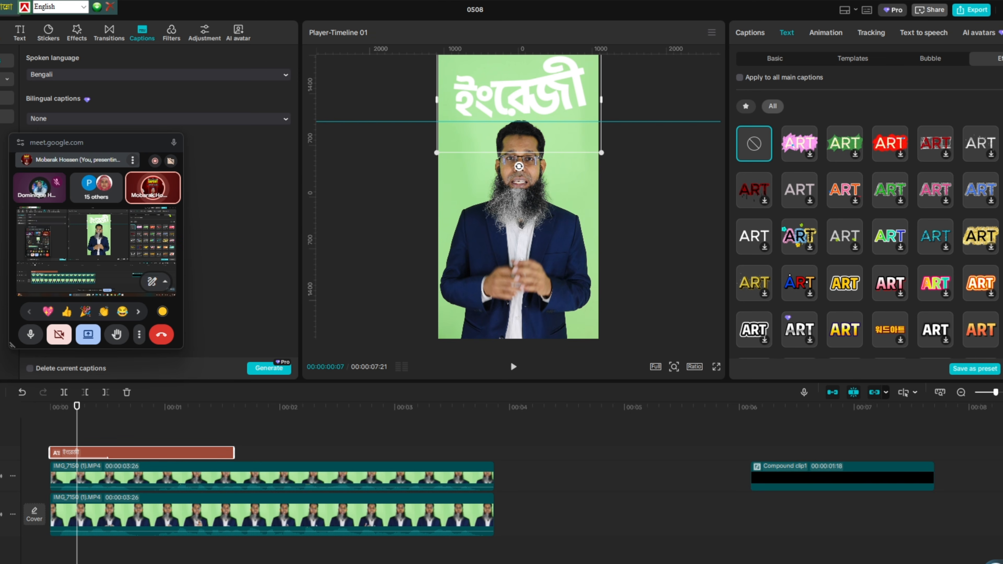
{"action": "scroll", "coordinate": [894, 180], "scroll_direction": "down", "scroll_amount": 3}
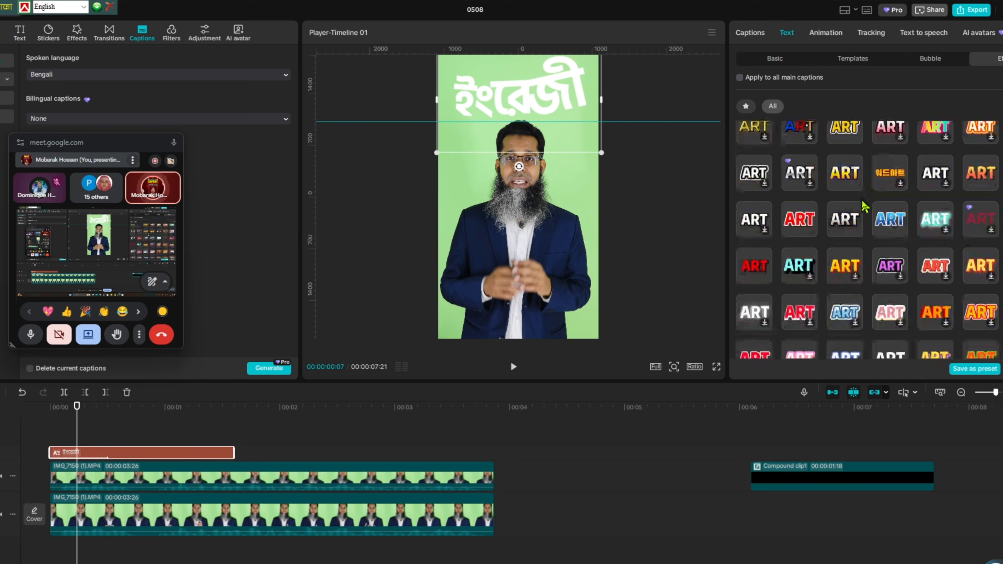
{"action": "scroll", "coordinate": [930, 256], "scroll_direction": "up", "scroll_amount": 2}
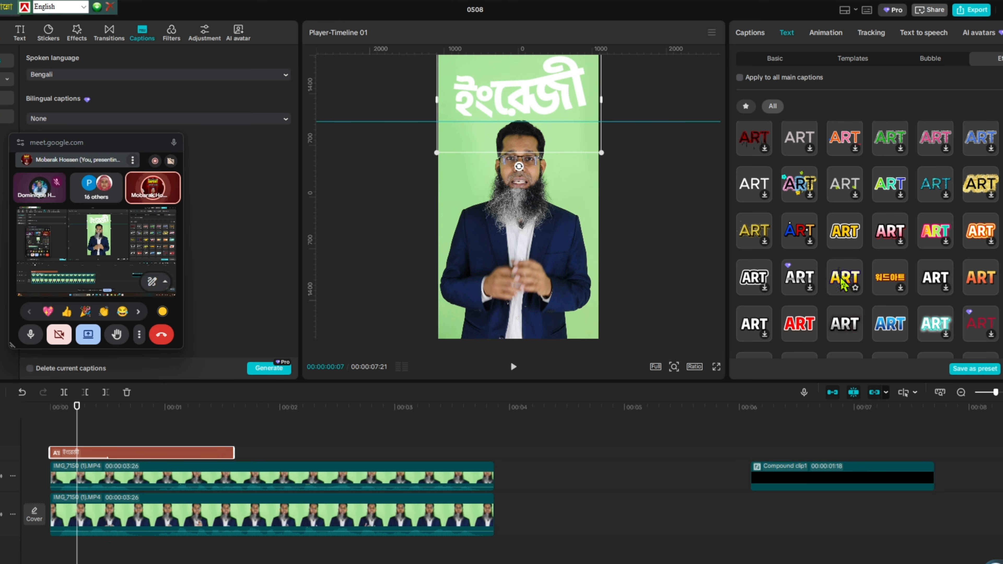
{"action": "left_click", "coordinate": [854, 282]}
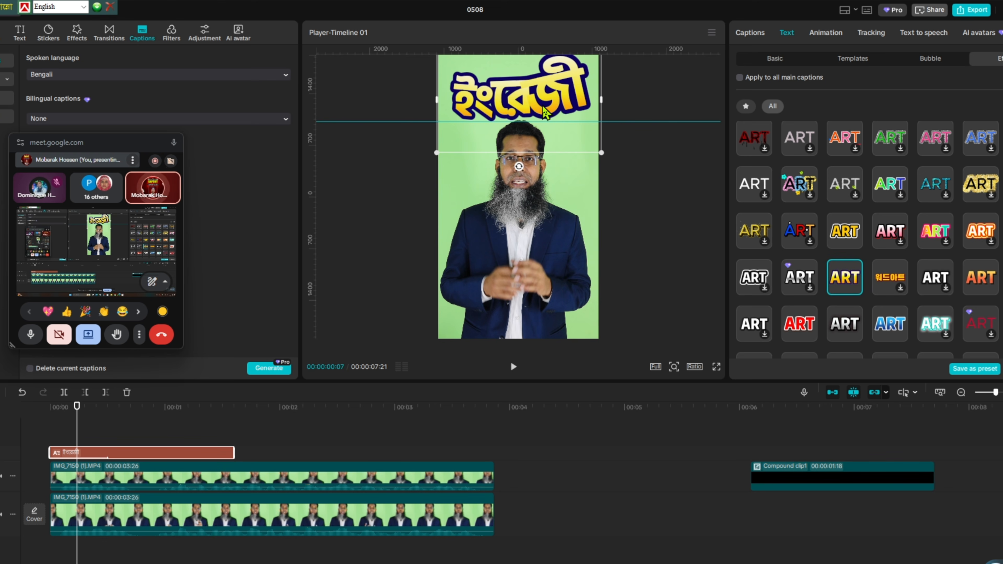
{"action": "left_click", "coordinate": [884, 229]}
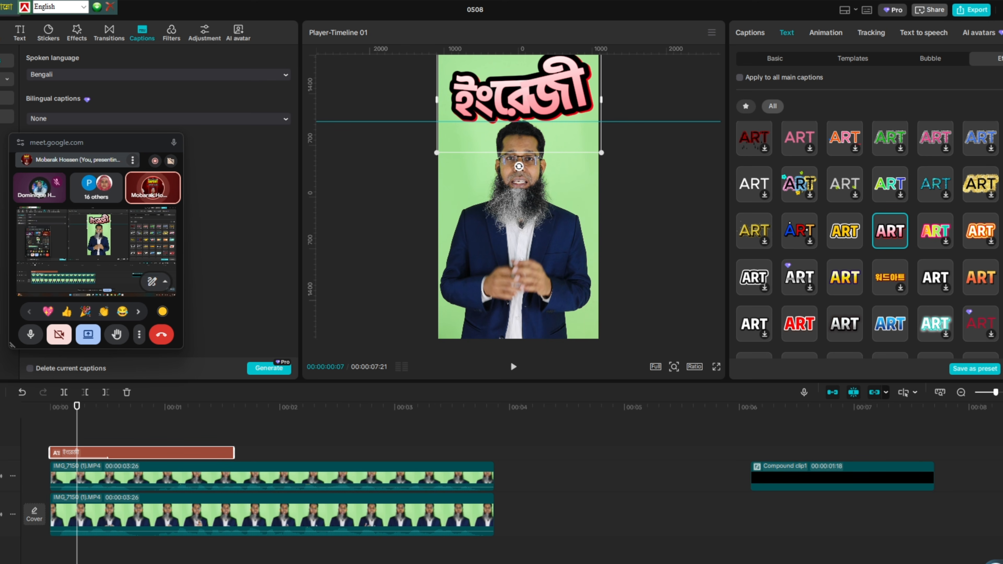
{"action": "left_click", "coordinate": [1002, 139]}
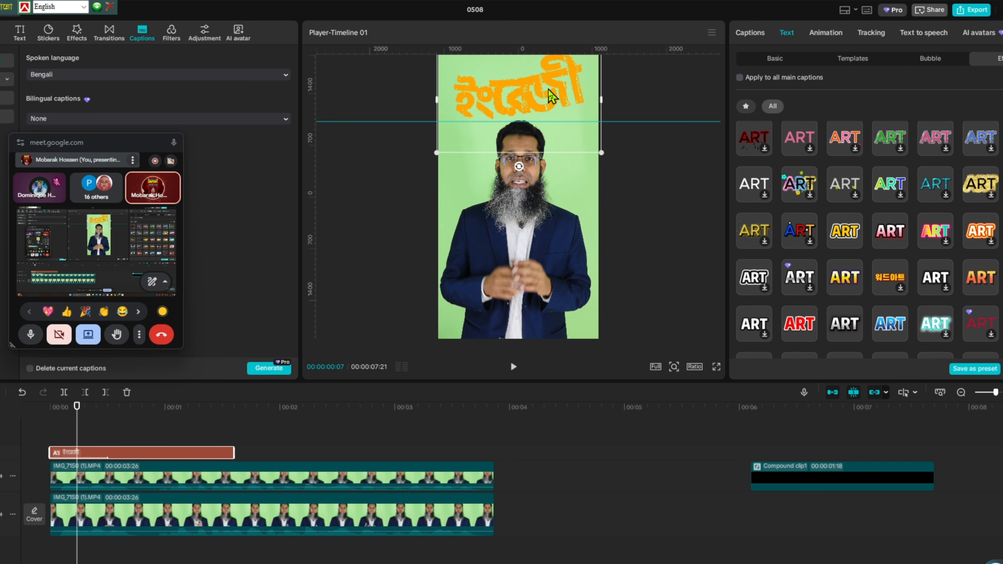
Apply the orange-to-red gradient text effect with a black outline to the ইংরেজী title.
{"action": "scroll", "coordinate": [896, 249], "scroll_direction": "down", "scroll_amount": 5}
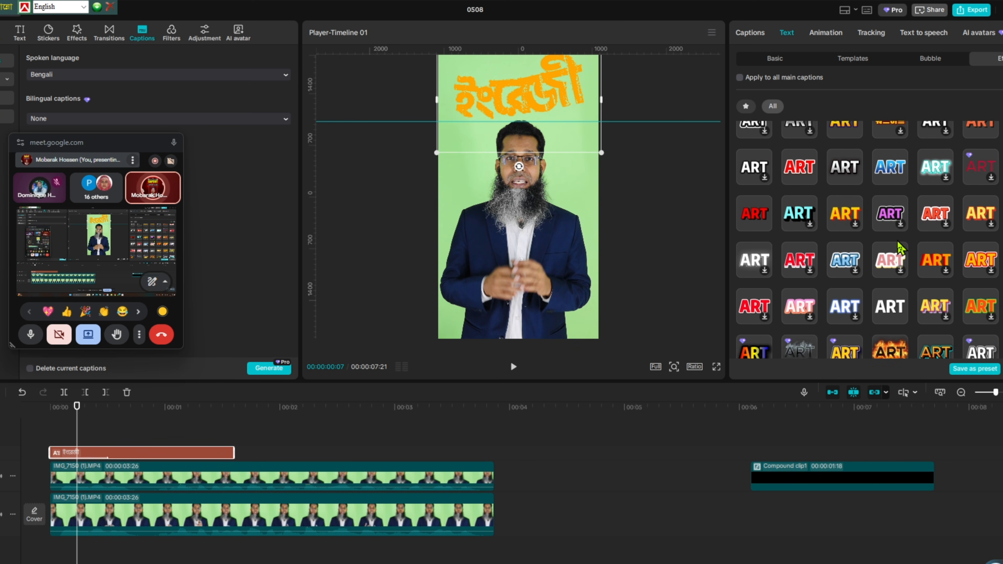
{"action": "scroll", "coordinate": [897, 249], "scroll_direction": "down", "scroll_amount": 5}
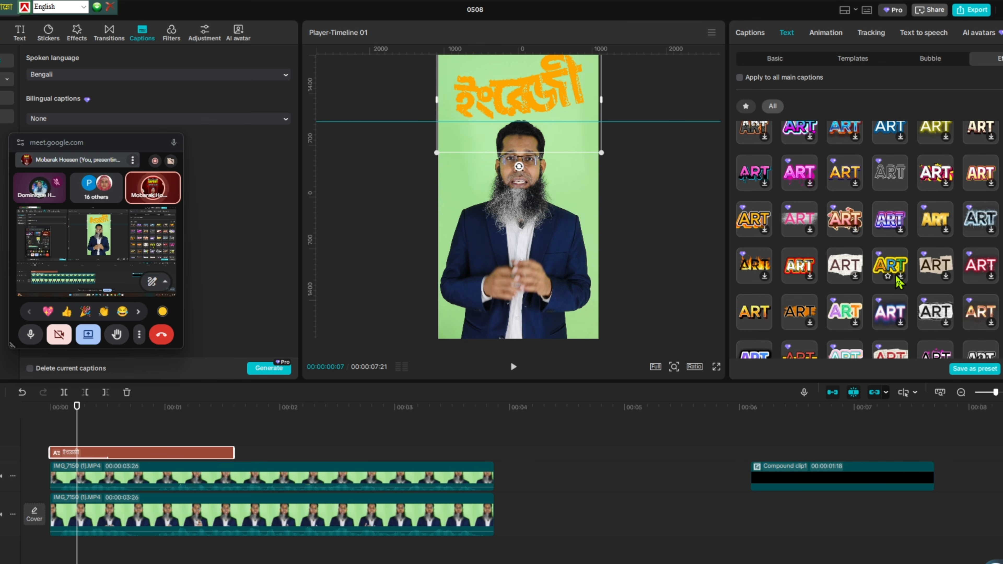
{"action": "scroll", "coordinate": [898, 283], "scroll_direction": "up", "scroll_amount": 10}
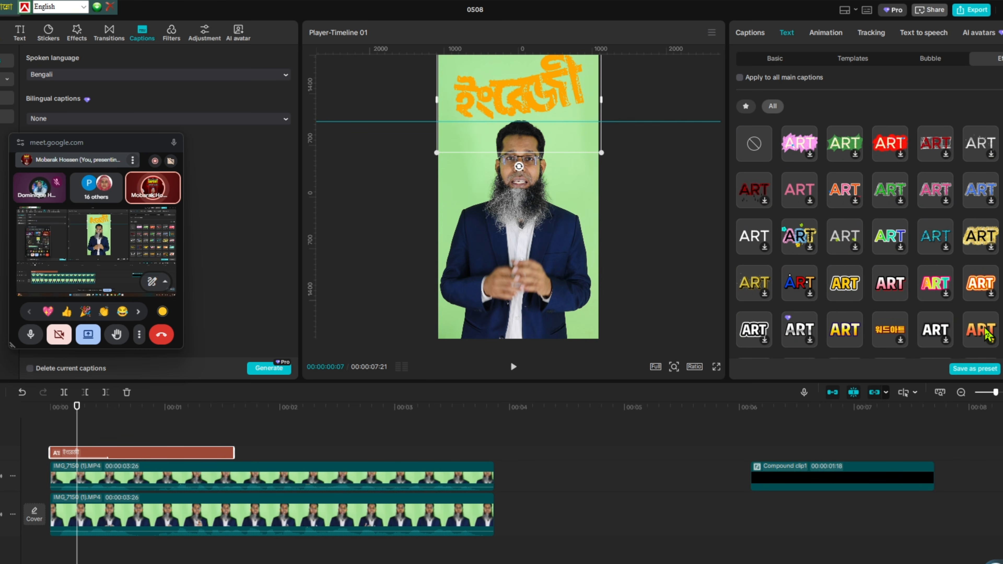
{"action": "left_click", "coordinate": [980, 330]}
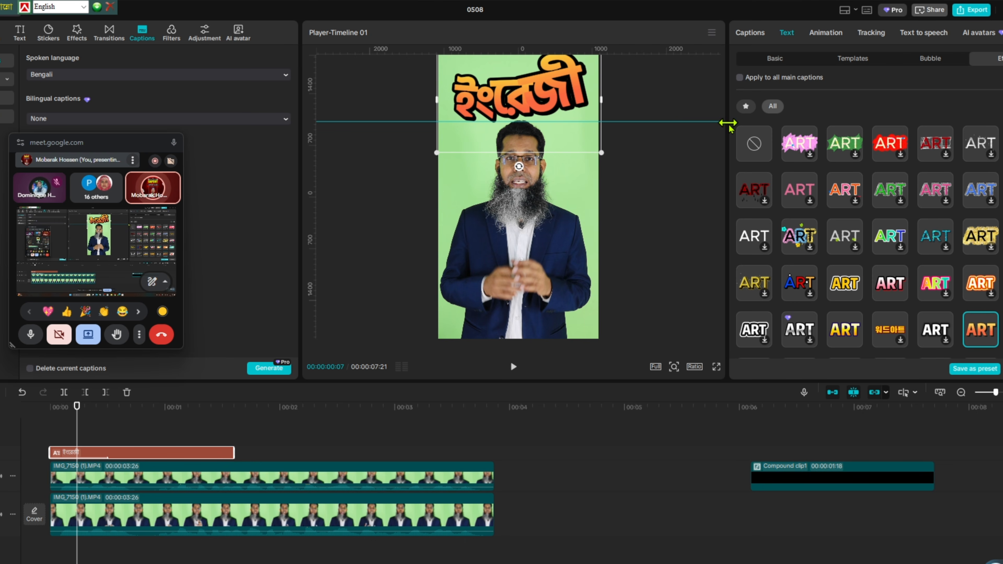
Try three other favourite text effects on the title and return to the black-outlined orange-red gradient effect.
{"action": "left_click", "coordinate": [746, 106]}
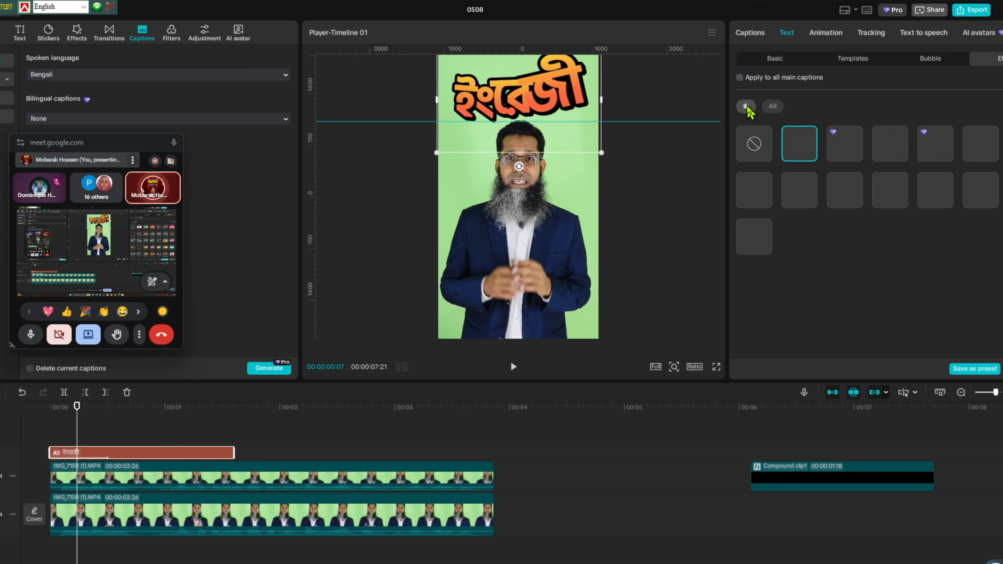
{"action": "left_click", "coordinate": [851, 153]}
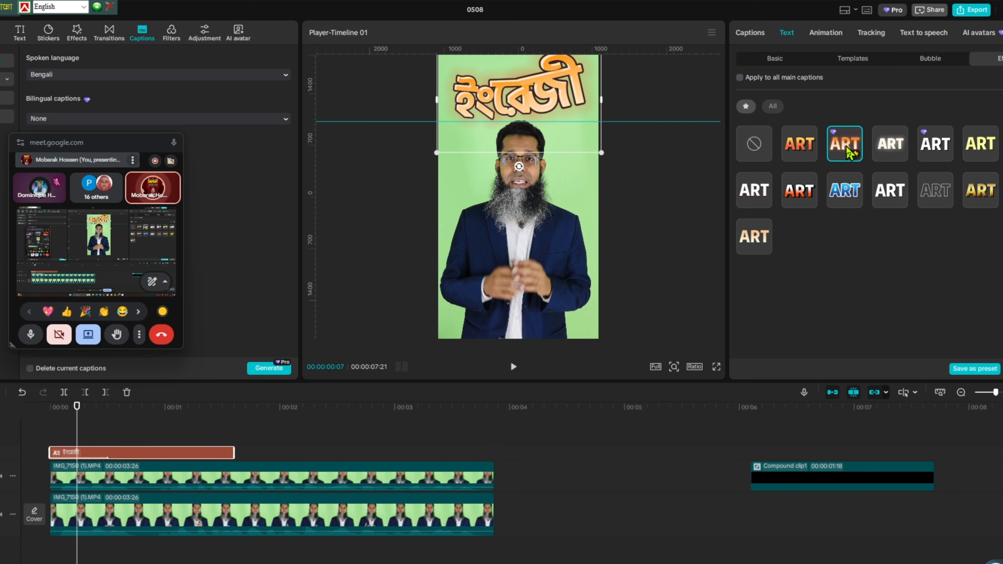
{"action": "left_click", "coordinate": [806, 194]}
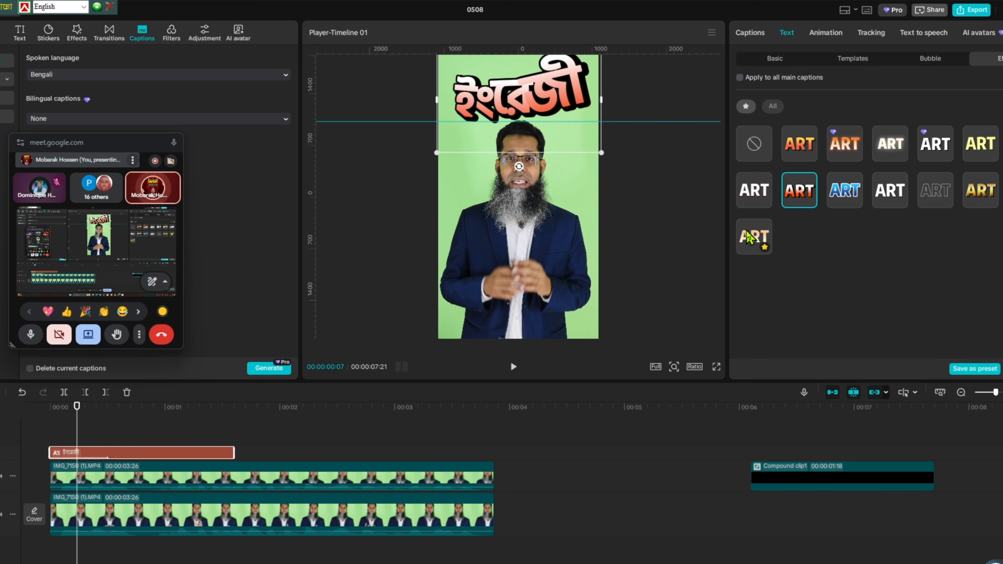
{"action": "left_click", "coordinate": [751, 237]}
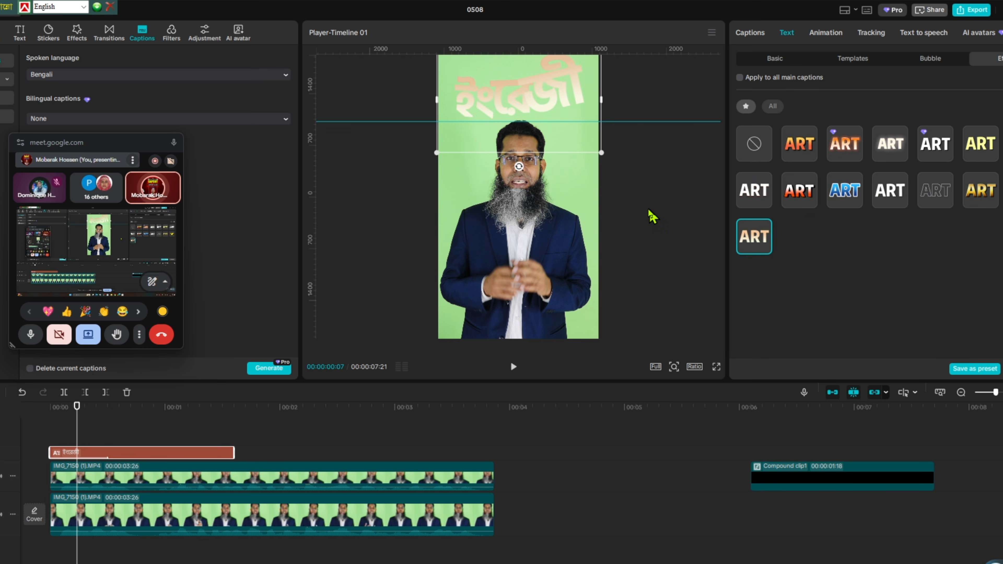
{"action": "left_click", "coordinate": [802, 146]}
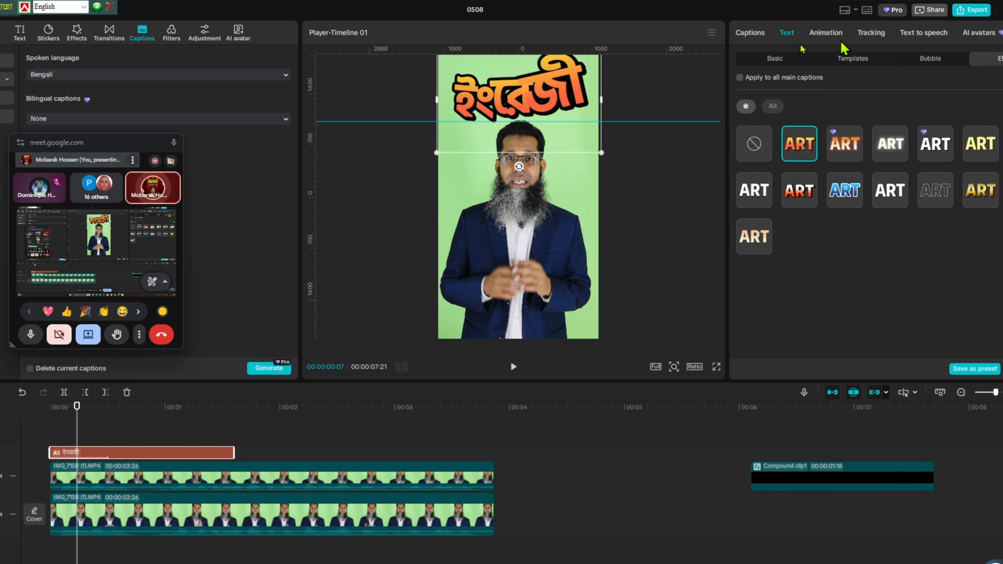
{"action": "left_click", "coordinate": [773, 106]}
{"action": "scroll", "coordinate": [885, 276], "scroll_direction": "down", "scroll_amount": 2}
{"action": "scroll", "coordinate": [884, 276], "scroll_direction": "down", "scroll_amount": 3}
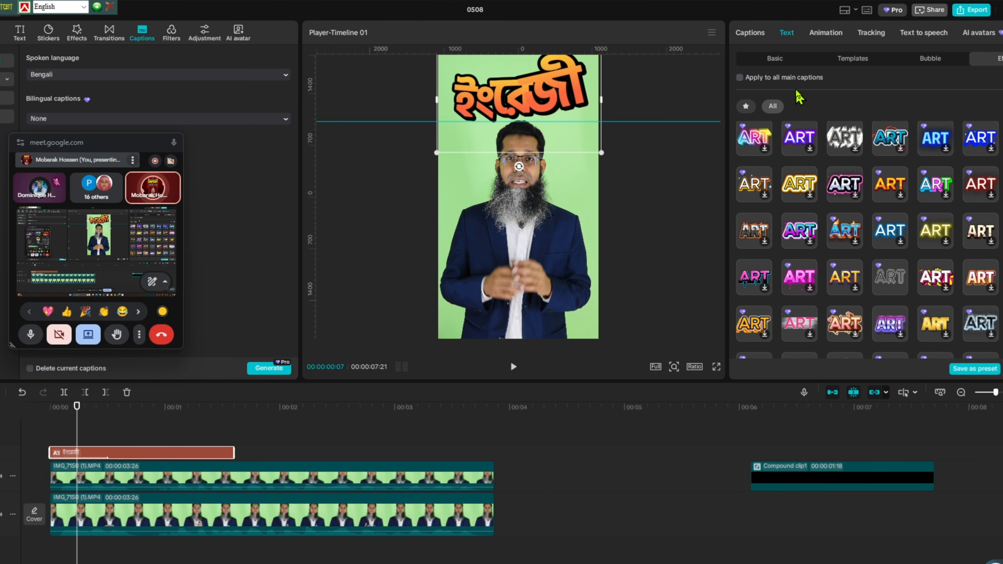
{"action": "scroll", "coordinate": [786, 186], "scroll_direction": "up", "scroll_amount": 5}
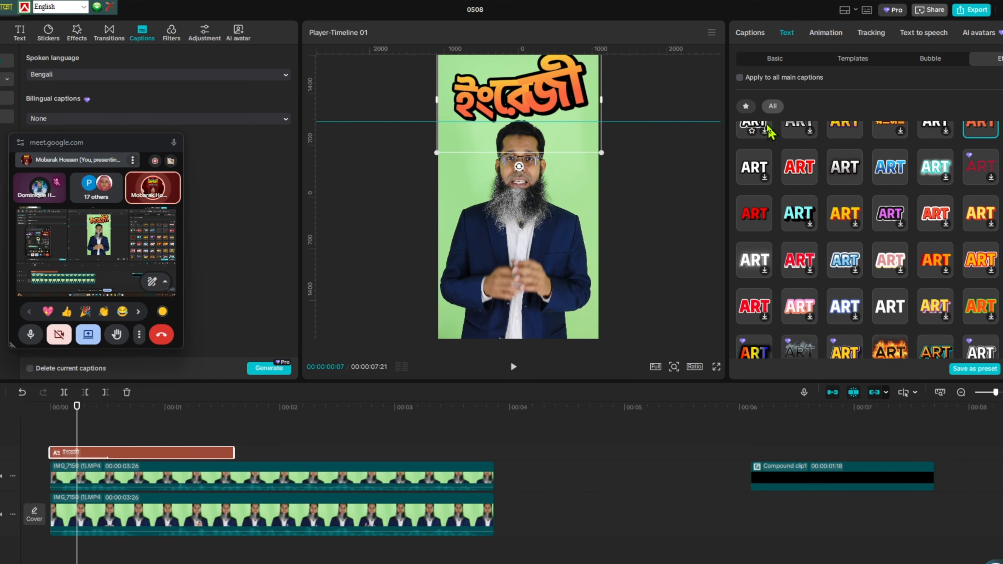
{"action": "left_click", "coordinate": [747, 109]}
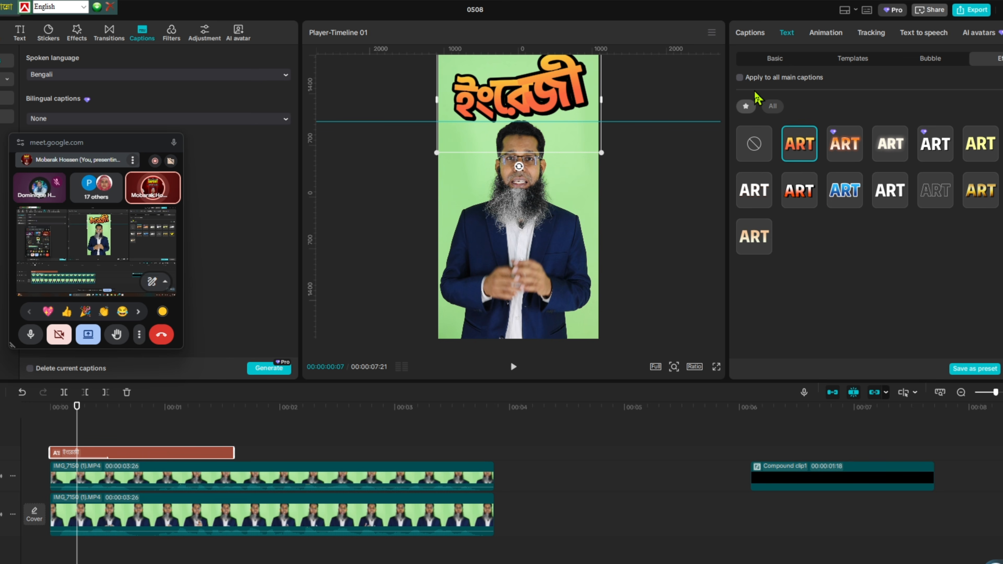
Remove the In animation from the ইংরেজী title and duplicate its clip onto a track directly above.
{"action": "left_click", "coordinate": [826, 32]}
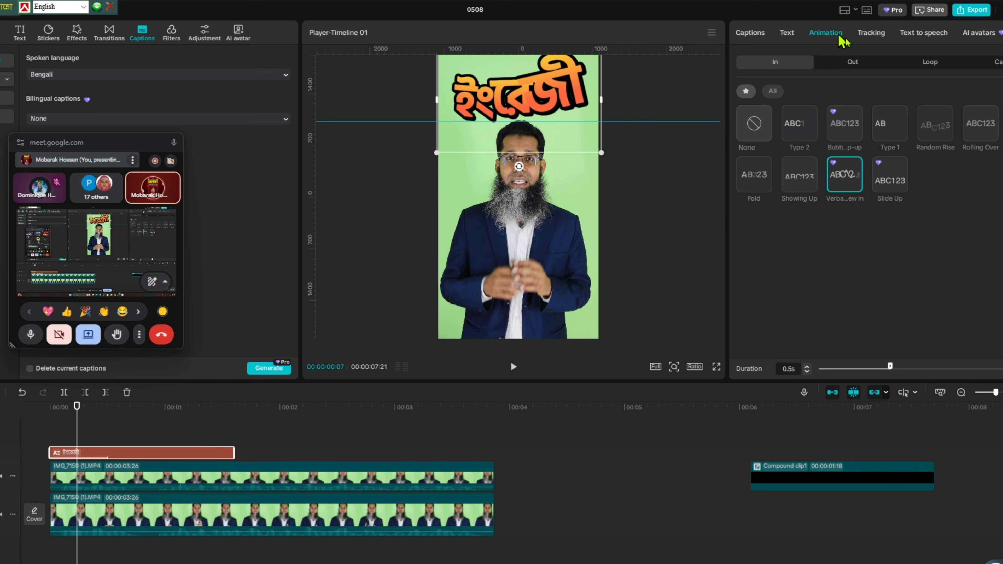
{"action": "left_click", "coordinate": [753, 133]}
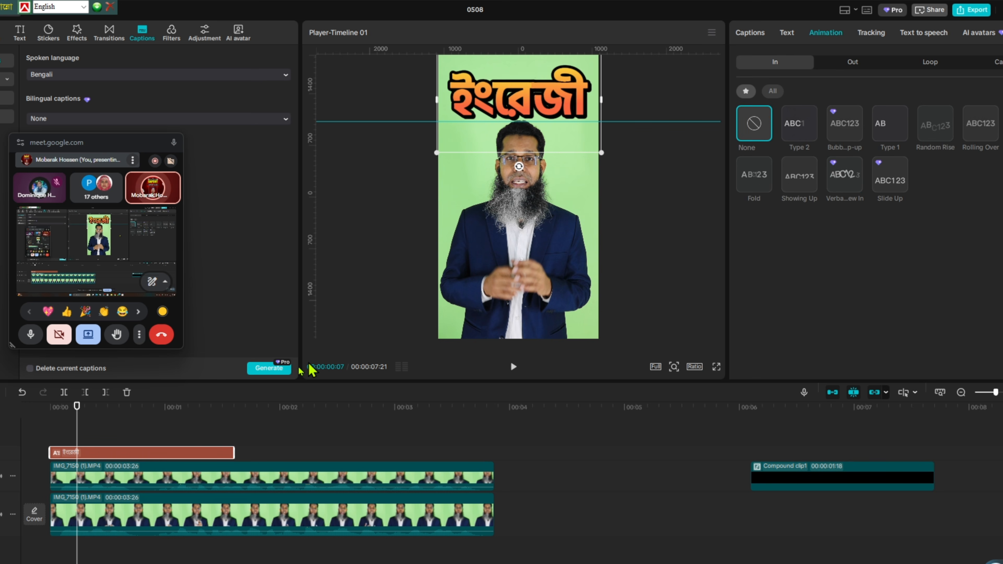
{"action": "mouse_move", "coordinate": [129, 454]}
{"action": "left_mouse_down"}
{"action": "mouse_move", "coordinate": [131, 436]}
{"action": "mouse_move", "coordinate": [125, 450]}
{"action": "mouse_move", "coordinate": [121, 442]}
{"action": "left_mouse_up"}
{"action": "key", "text": "Delete"}
{"action": "left_click", "coordinate": [126, 454]}
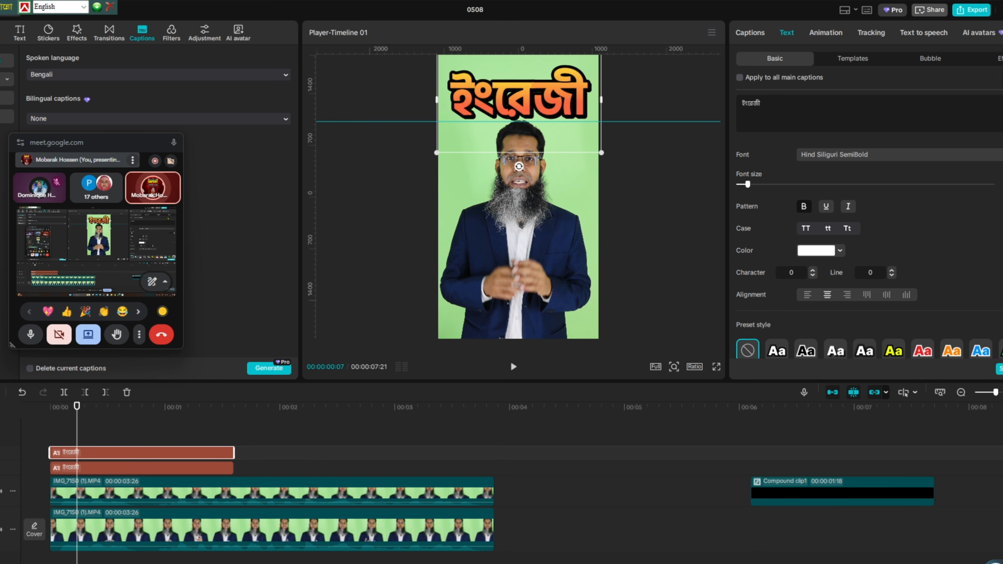
Give the upper title copy the outline-only text effect, move it down over the speaker's face and scale it down.
{"action": "left_click", "coordinate": [999, 58]}
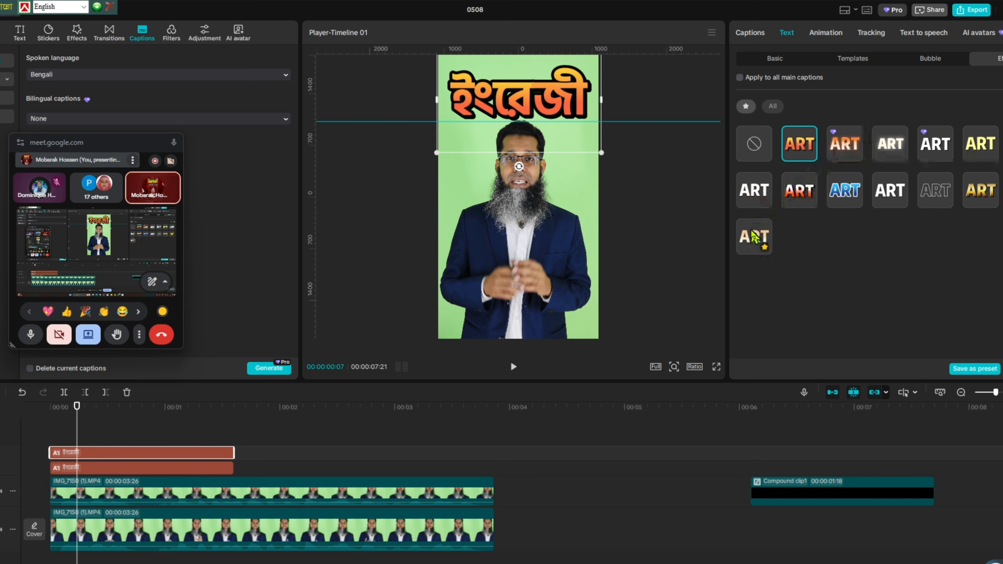
{"action": "left_click", "coordinate": [933, 195]}
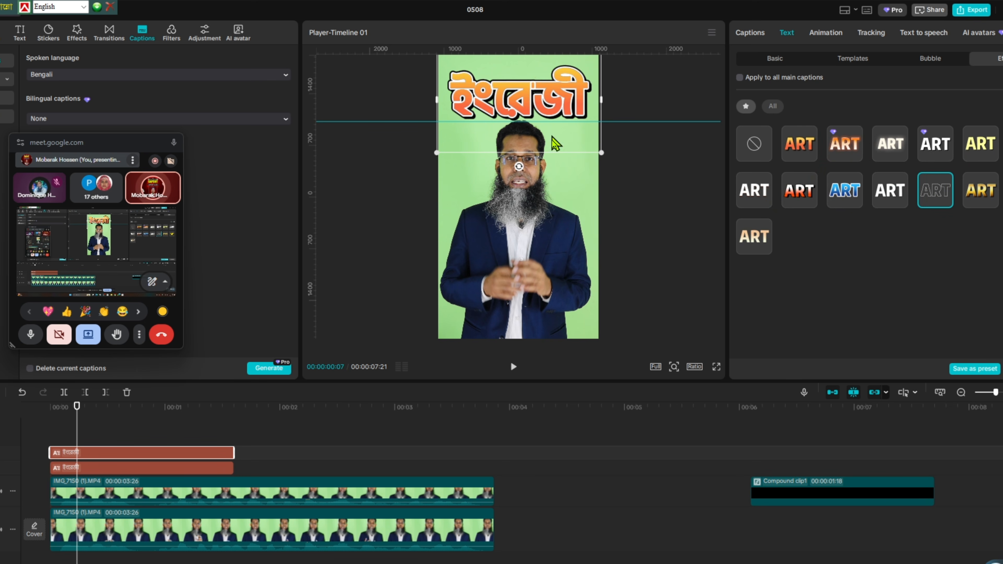
{"action": "left_click_drag", "start_coordinate": [552, 136], "coordinate": [553, 164]}
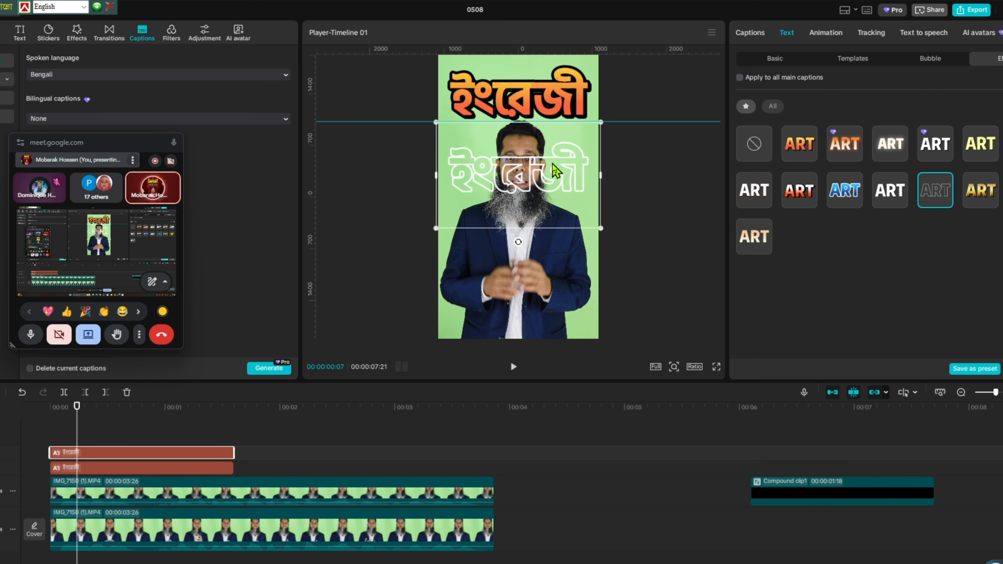
{"action": "left_click_drag", "start_coordinate": [600, 229], "coordinate": [586, 208]}
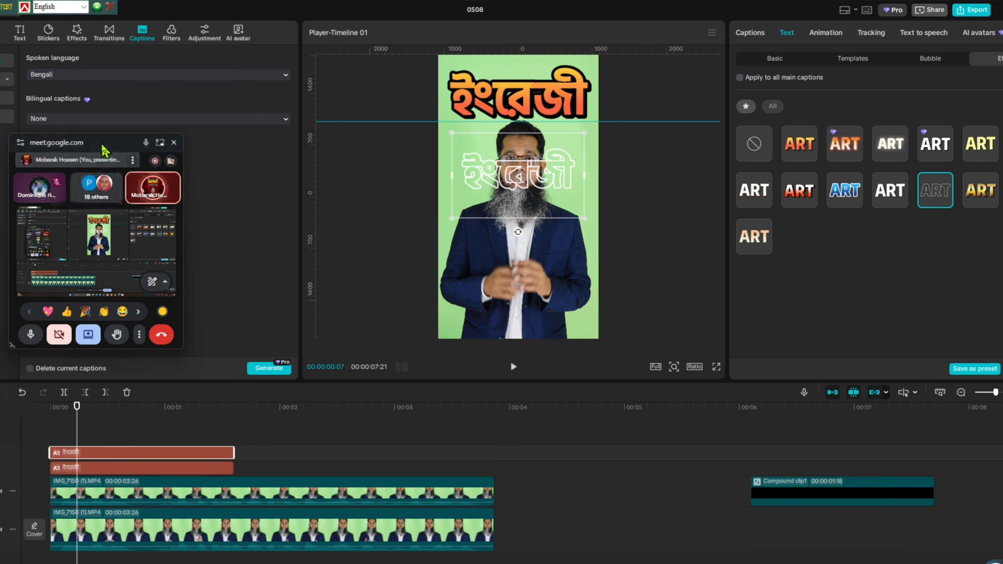
Add a default text clip at the timeline start above both titles and shorten it to about their length.
{"action": "left_click_drag", "start_coordinate": [105, 143], "coordinate": [979, 256]}
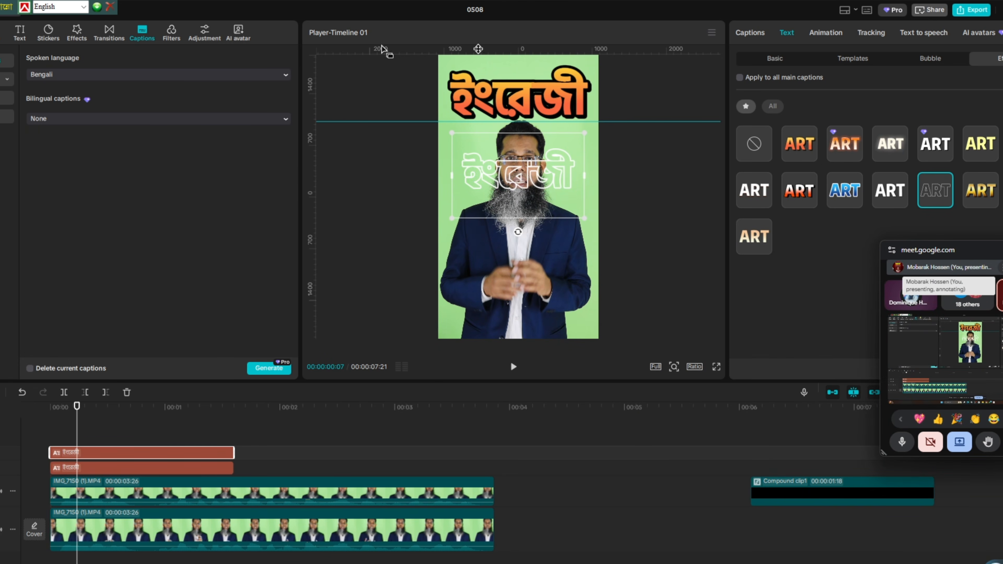
{"action": "left_click", "coordinate": [19, 34]}
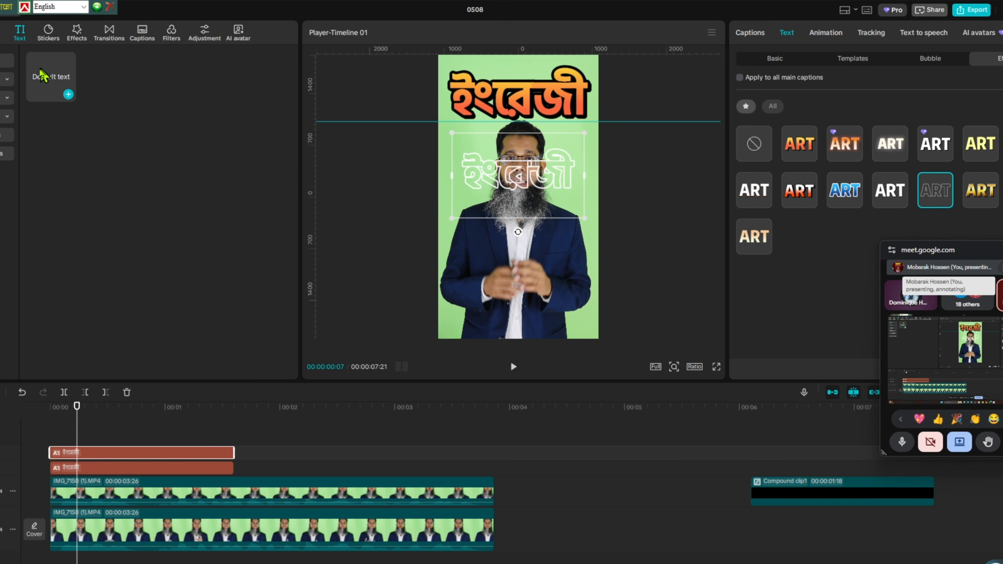
{"action": "left_click_drag", "start_coordinate": [50, 77], "coordinate": [49, 439]}
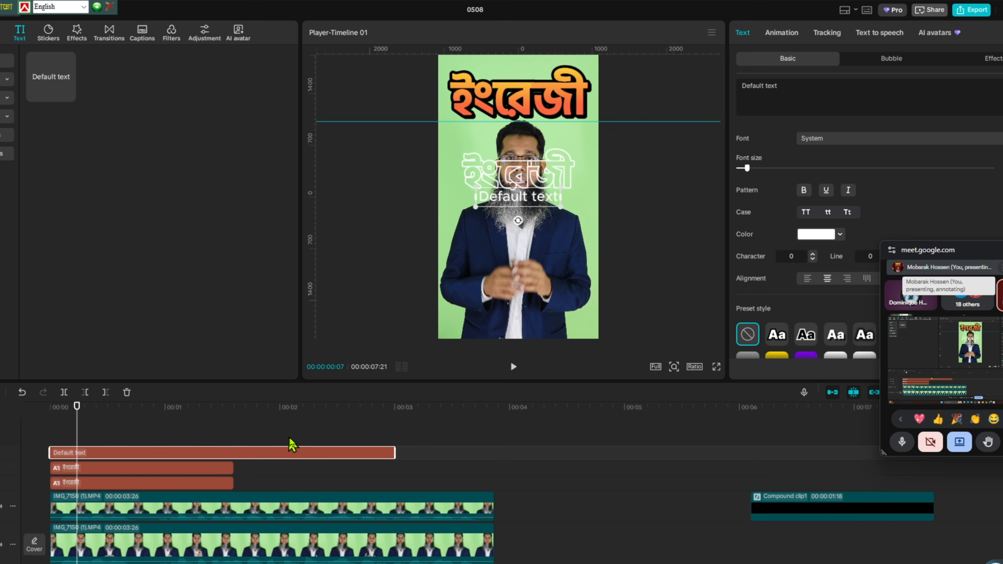
{"action": "left_click_drag", "start_coordinate": [394, 456], "coordinate": [238, 454]}
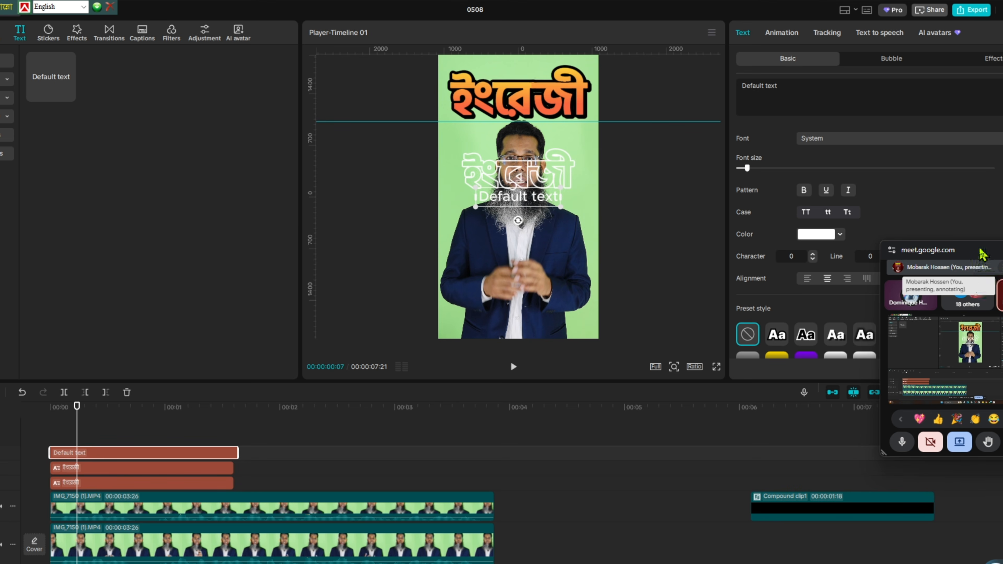
Replace the wording of the new default text clip with a row of hyphens, "-------".
{"action": "left_click_drag", "start_coordinate": [980, 255], "coordinate": [56, 121]}
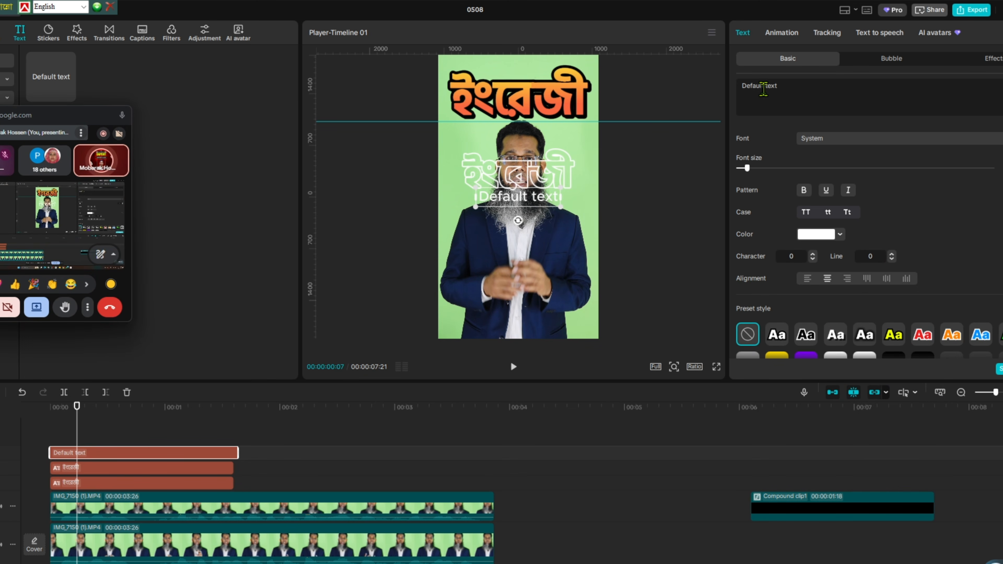
{"action": "left_click", "coordinate": [786, 87]}
{"action": "triple_click", "coordinate": [784, 87]}
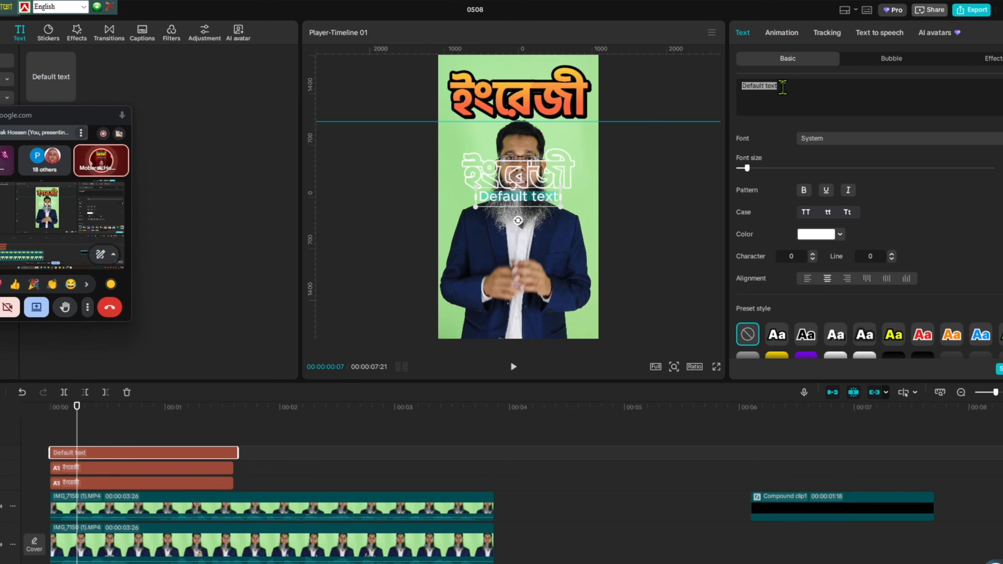
{"action": "type", "text": "-------"}
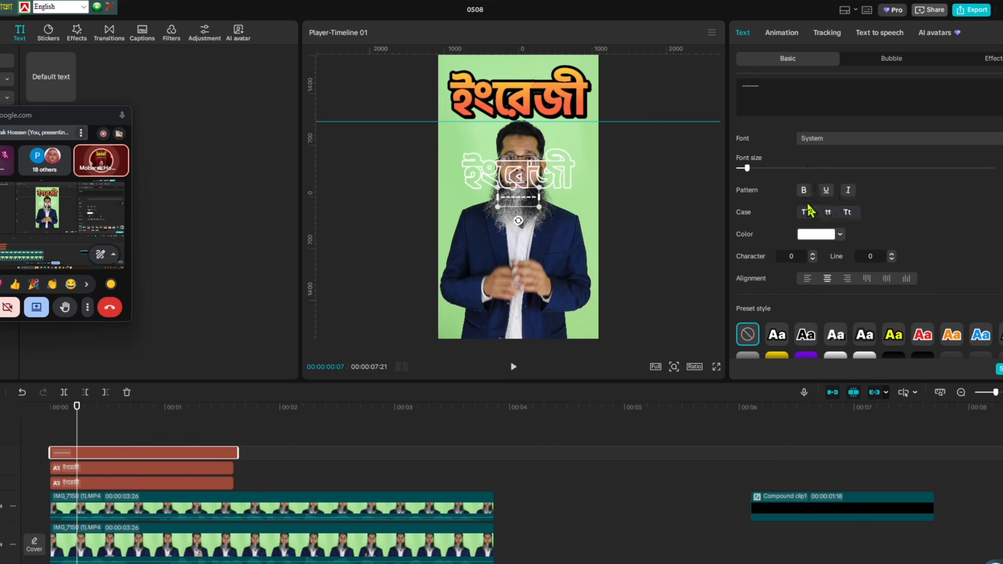
Make the hyphen text bold and set its character spacing to -3 so the hyphens join into a line.
{"action": "left_click", "coordinate": [804, 191]}
{"action": "left_click", "coordinate": [813, 259]}
{"action": "left_click", "coordinate": [813, 259]}
{"action": "left_click", "coordinate": [812, 259]}
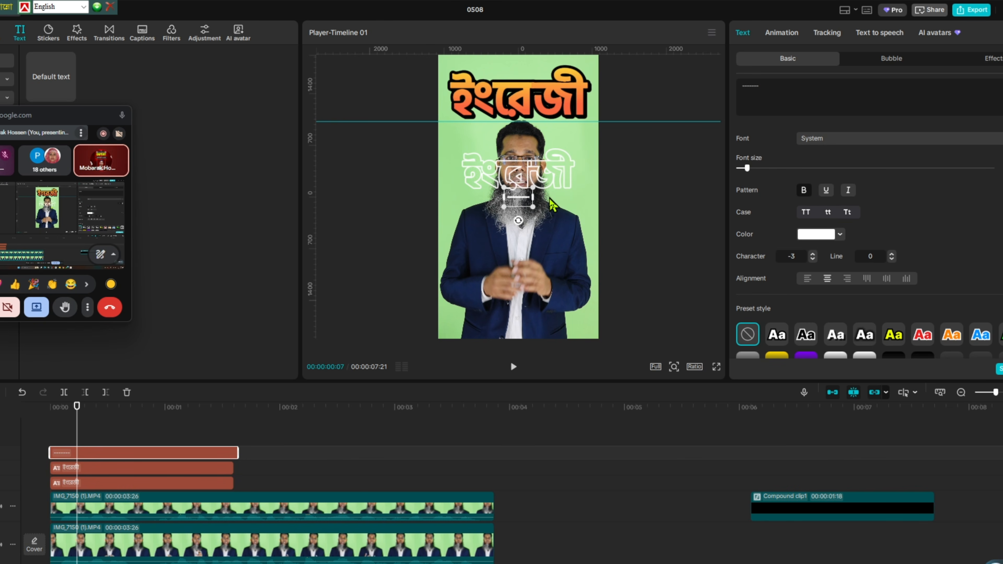
Scale up the hyphen line and increase its font size to form a thick white bar across the frame.
{"action": "left_click_drag", "start_coordinate": [533, 207], "coordinate": [571, 232]}
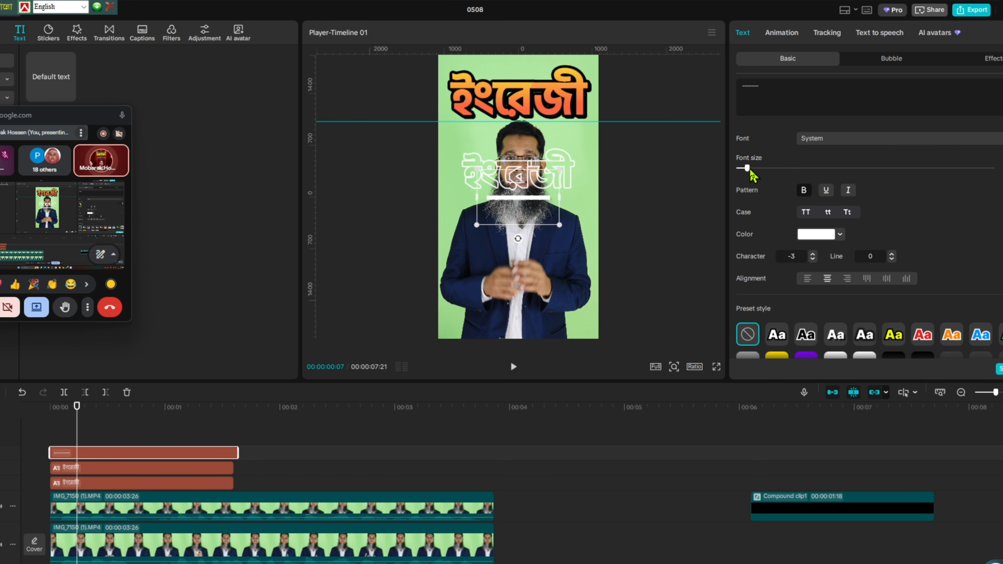
{"action": "left_click_drag", "start_coordinate": [750, 172], "coordinate": [884, 180]}
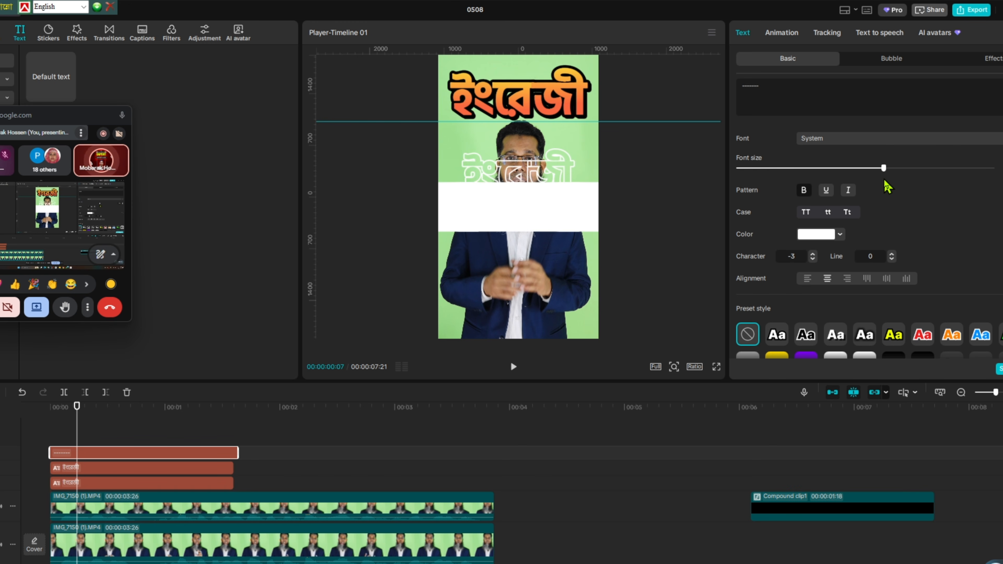
Turn off uniform scaling for the white bar and set its scale width to 57% and scale height to 224%.
{"action": "scroll", "coordinate": [886, 186], "scroll_direction": "down", "scroll_amount": 5}
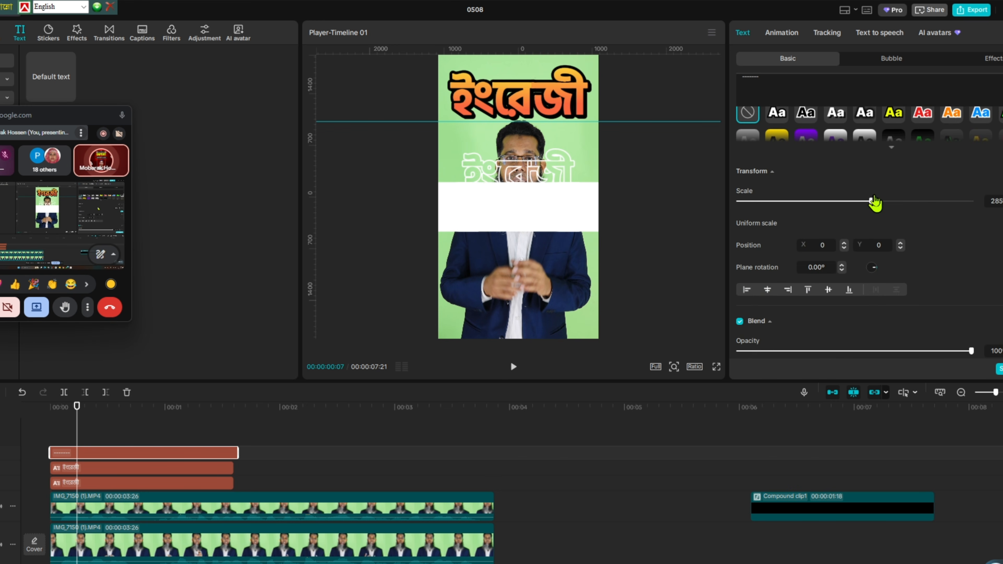
{"action": "scroll", "coordinate": [874, 203], "scroll_direction": "down", "scroll_amount": 2}
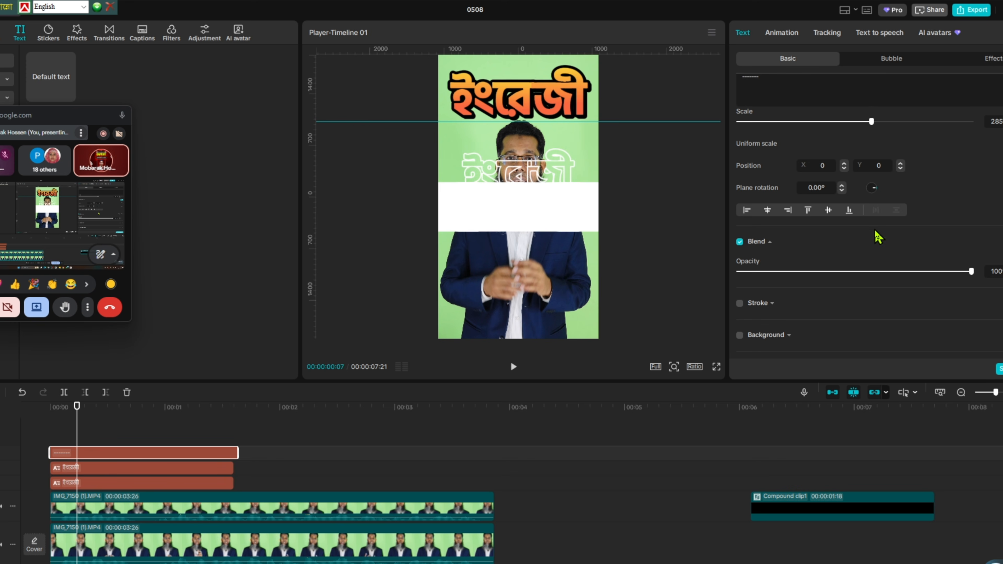
{"action": "scroll", "coordinate": [889, 231], "scroll_direction": "down", "scroll_amount": 2}
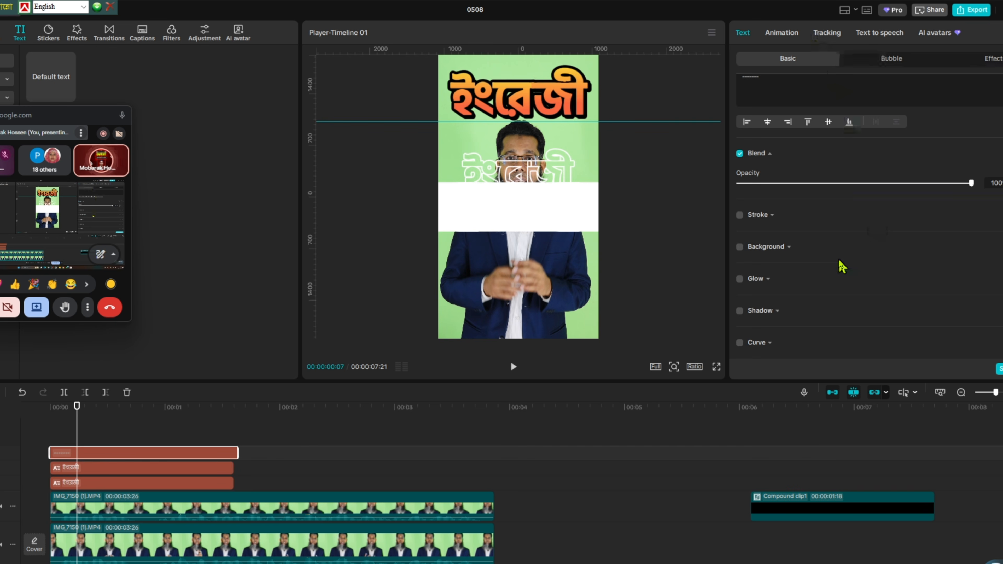
{"action": "scroll", "coordinate": [839, 264], "scroll_direction": "up", "scroll_amount": 3}
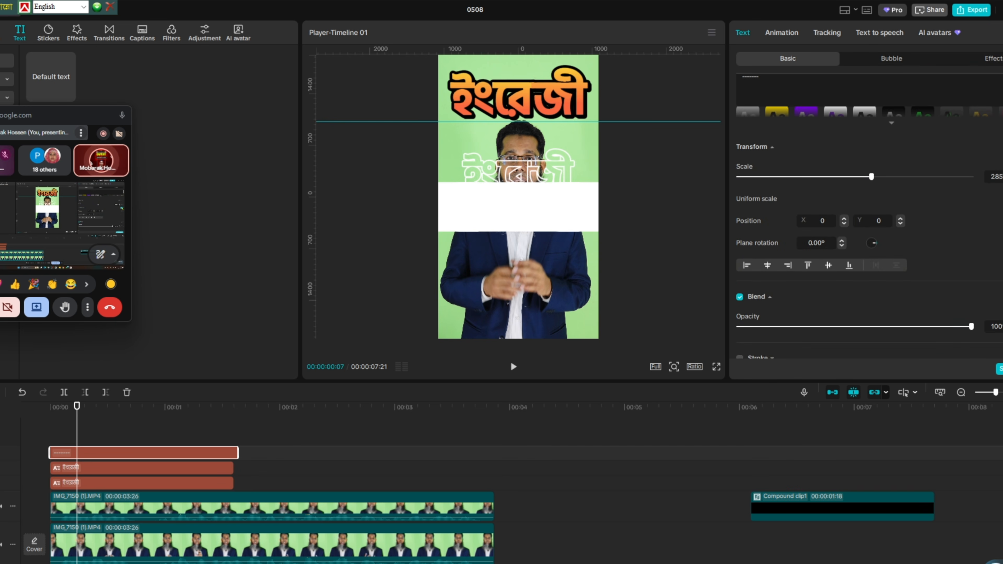
{"action": "left_click", "coordinate": [998, 198]}
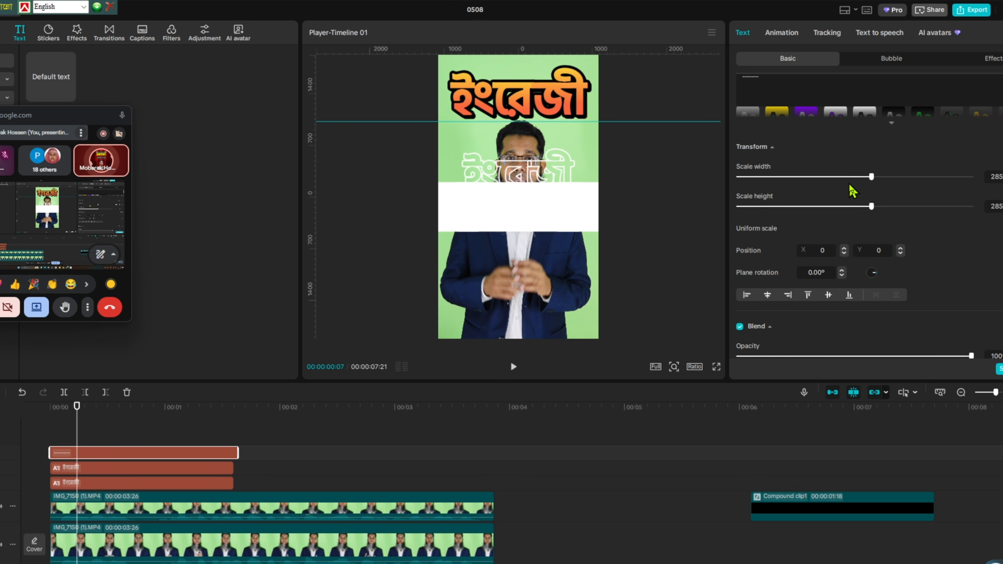
{"action": "left_click", "coordinate": [853, 177]}
{"action": "left_click_drag", "start_coordinate": [819, 181], "coordinate": [754, 190]}
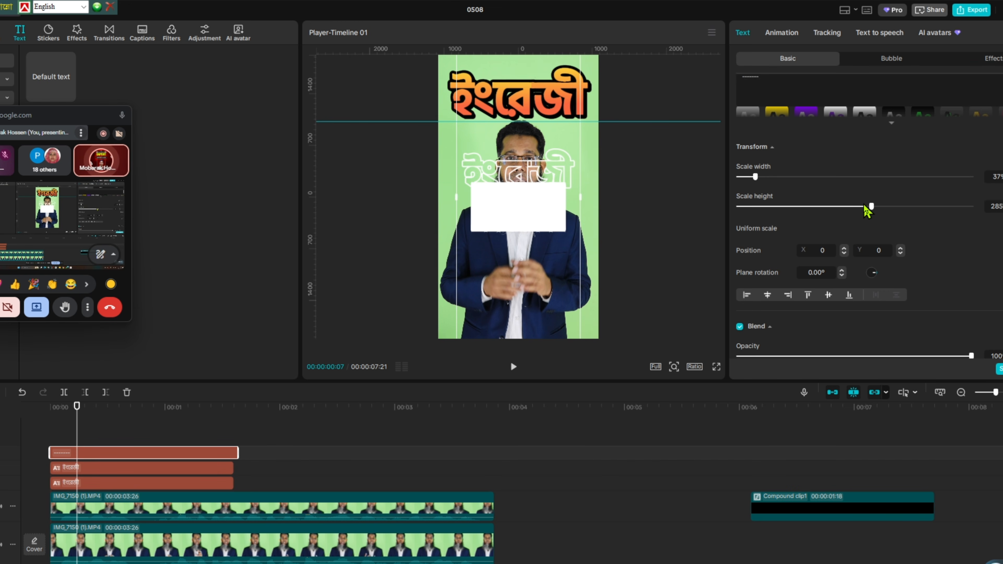
{"action": "left_click_drag", "start_coordinate": [865, 207], "coordinate": [842, 208]}
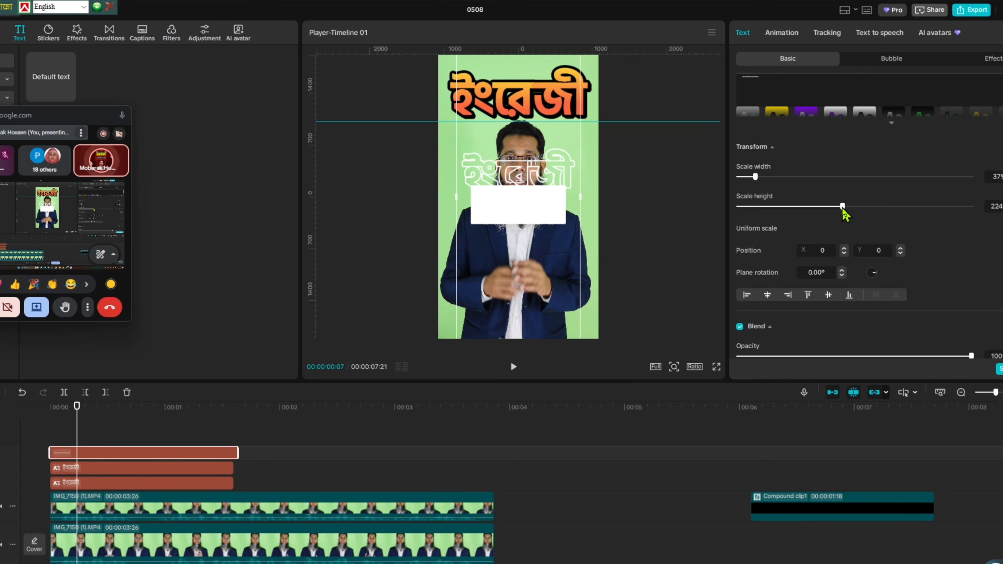
{"action": "left_click_drag", "start_coordinate": [755, 177], "coordinate": [762, 179]}
{"action": "left_click_drag", "start_coordinate": [761, 177], "coordinate": [765, 178]}
Raise the white bar to Y position 1186 and move its clip beneath the upper video clip's track.
{"action": "left_click_drag", "start_coordinate": [572, 219], "coordinate": [571, 134]}
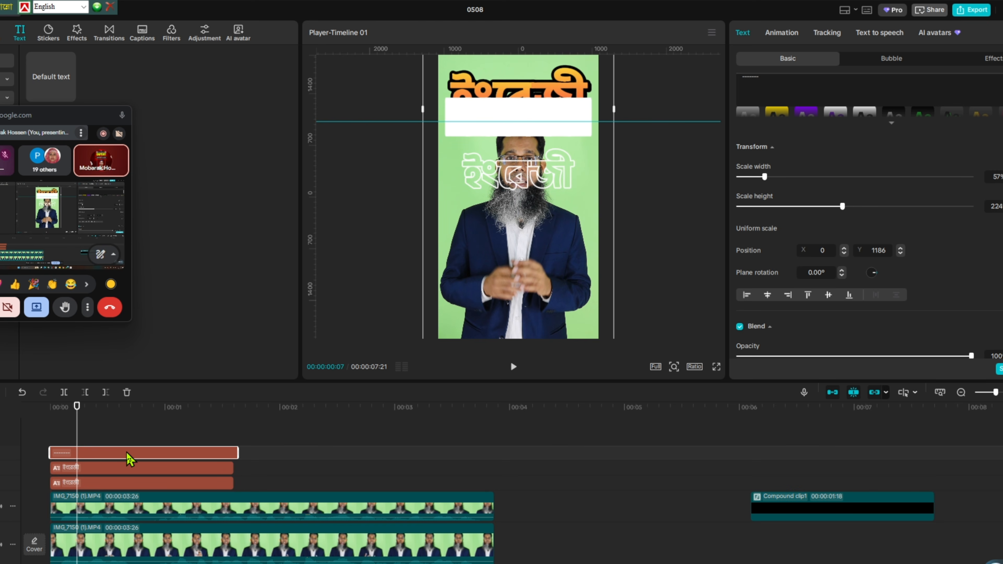
{"action": "left_click_drag", "start_coordinate": [129, 458], "coordinate": [126, 531]}
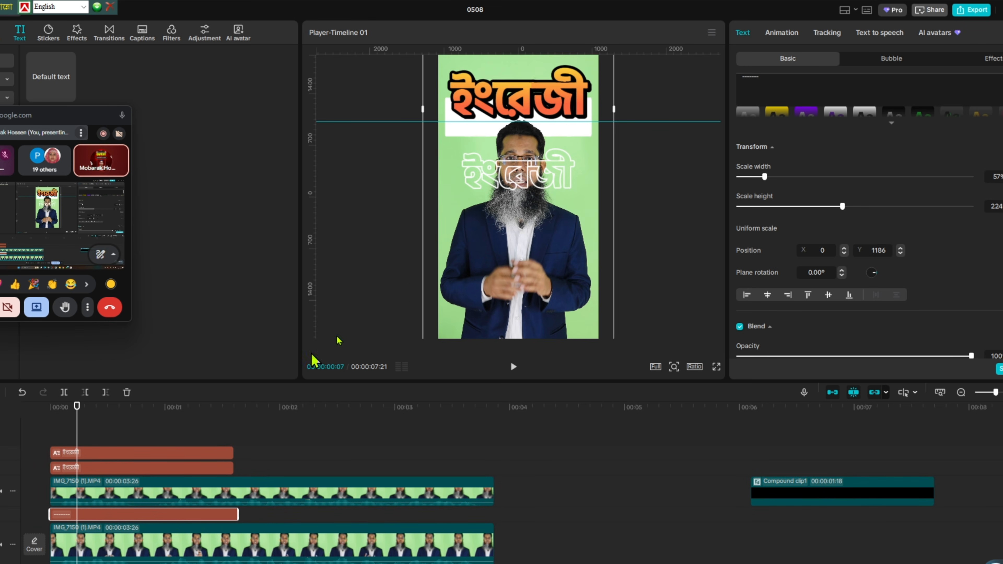
Move the gradient title clip beneath the upper video clip, directly above the hyphen bar clip.
{"action": "left_click", "coordinate": [101, 469]}
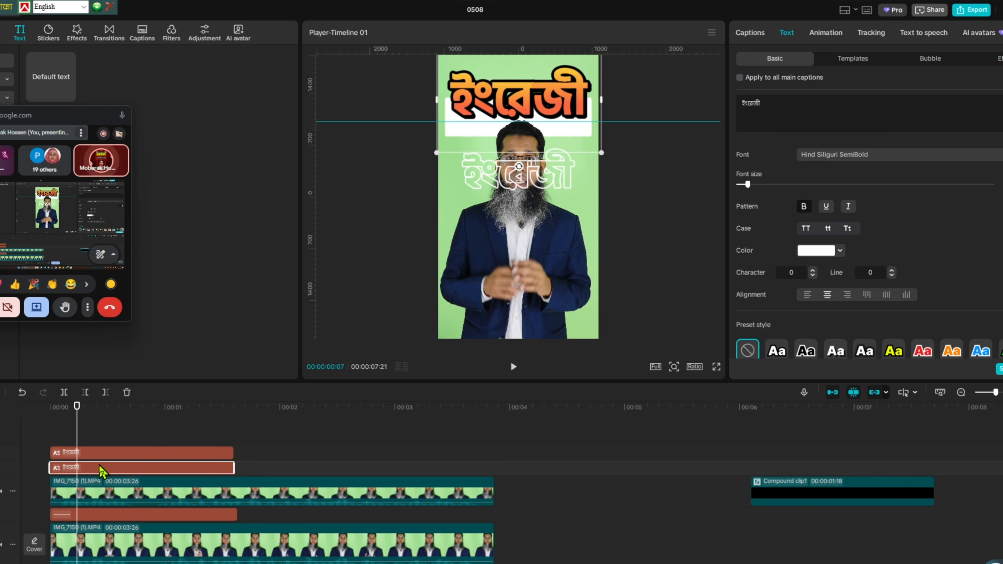
{"action": "left_click", "coordinate": [107, 453]}
{"action": "left_click", "coordinate": [113, 467]}
{"action": "left_click_drag", "start_coordinate": [112, 470], "coordinate": [113, 513]}
Shrink the gradient title slightly and lower it so it overlaps the white bar and sits just above the speaker's head.
{"action": "mouse_move", "coordinate": [557, 107]}
{"action": "left_mouse_down"}
{"action": "mouse_move", "coordinate": [557, 140]}
{"action": "mouse_move", "coordinate": [557, 97]}
{"action": "left_mouse_up"}
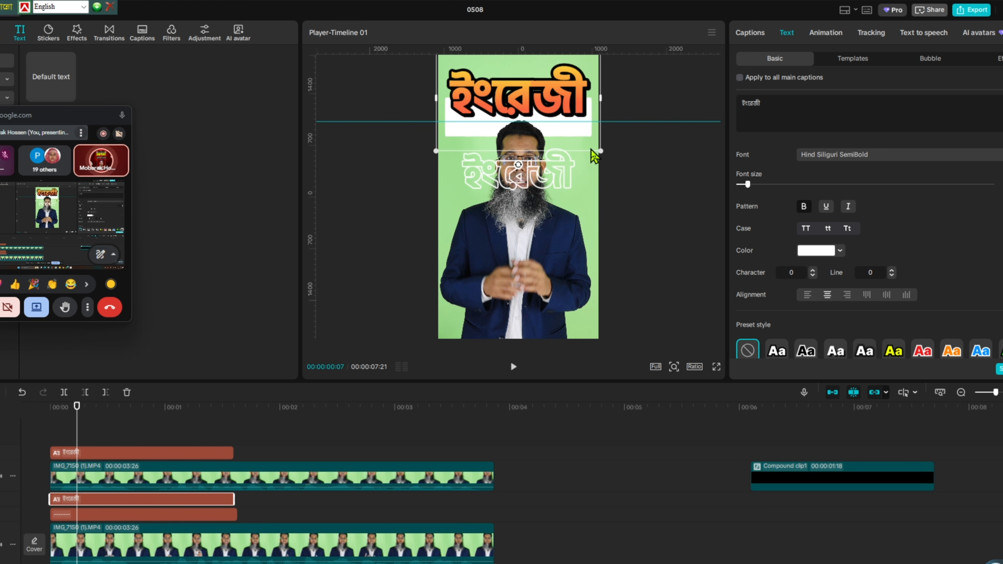
{"action": "left_click_drag", "start_coordinate": [600, 151], "coordinate": [594, 147]}
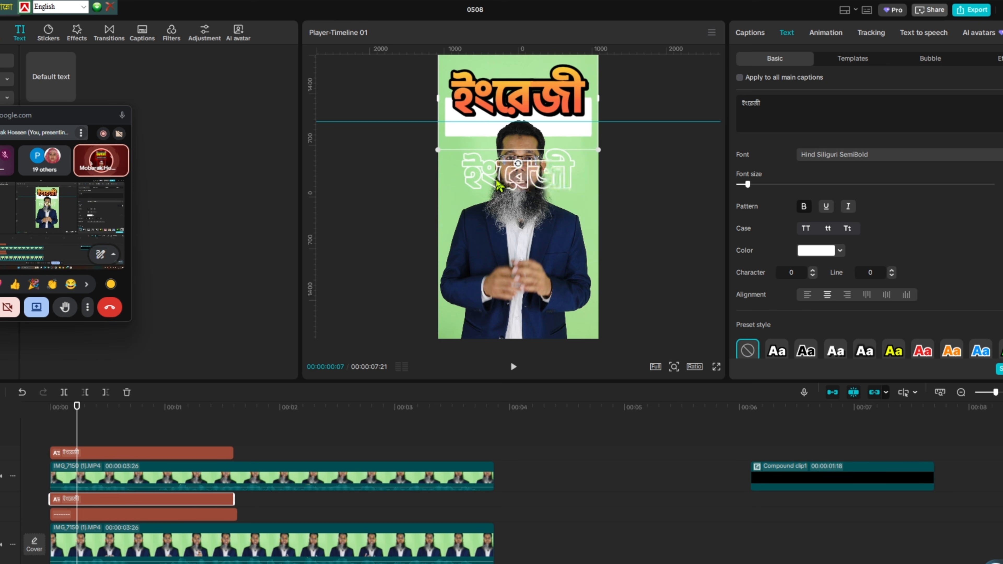
{"action": "left_click_drag", "start_coordinate": [538, 113], "coordinate": [549, 98]}
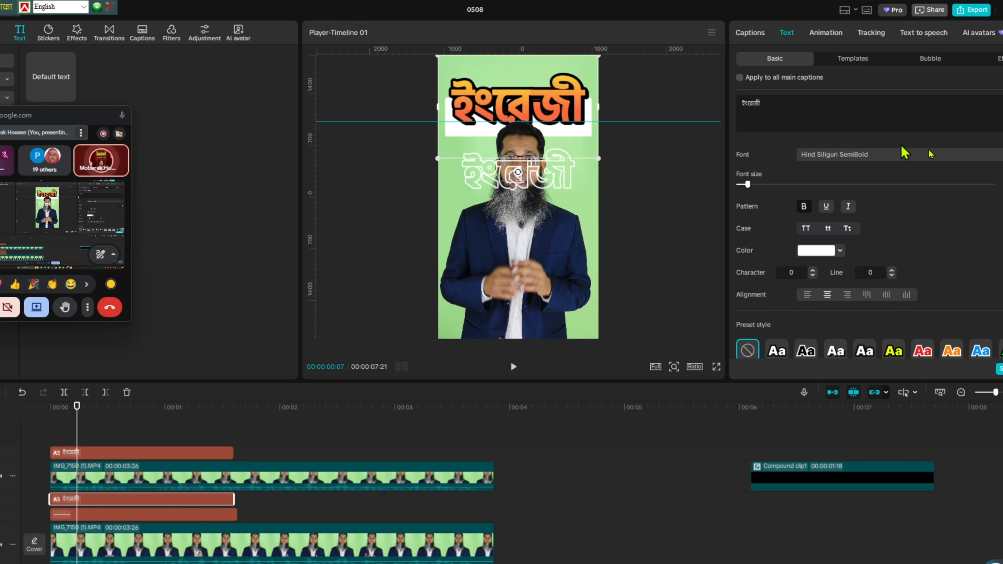
{"action": "left_click", "coordinate": [1002, 187]}
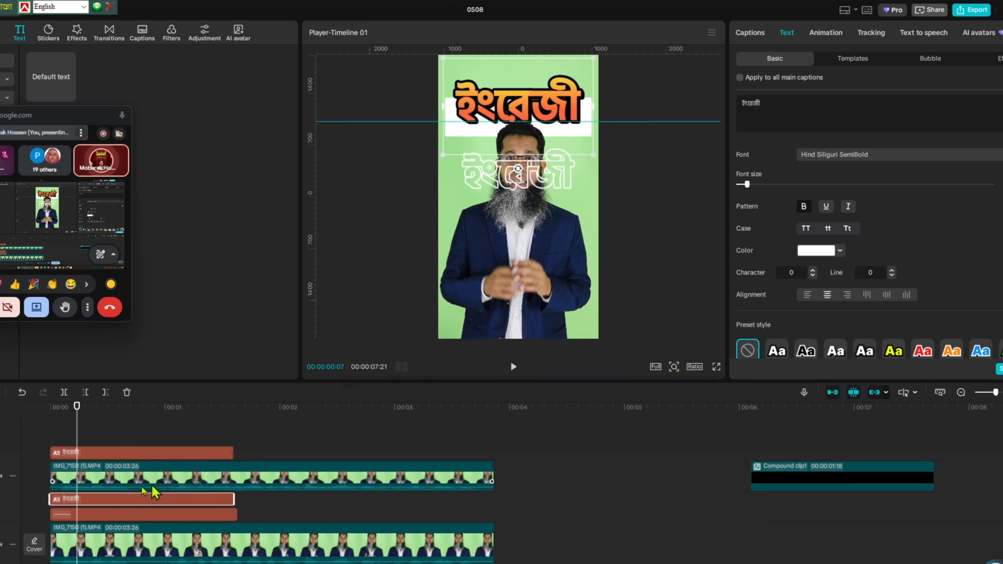
Move the outline title clip beneath the upper video clip, directly above the gradient title clip.
{"action": "left_click", "coordinate": [105, 454]}
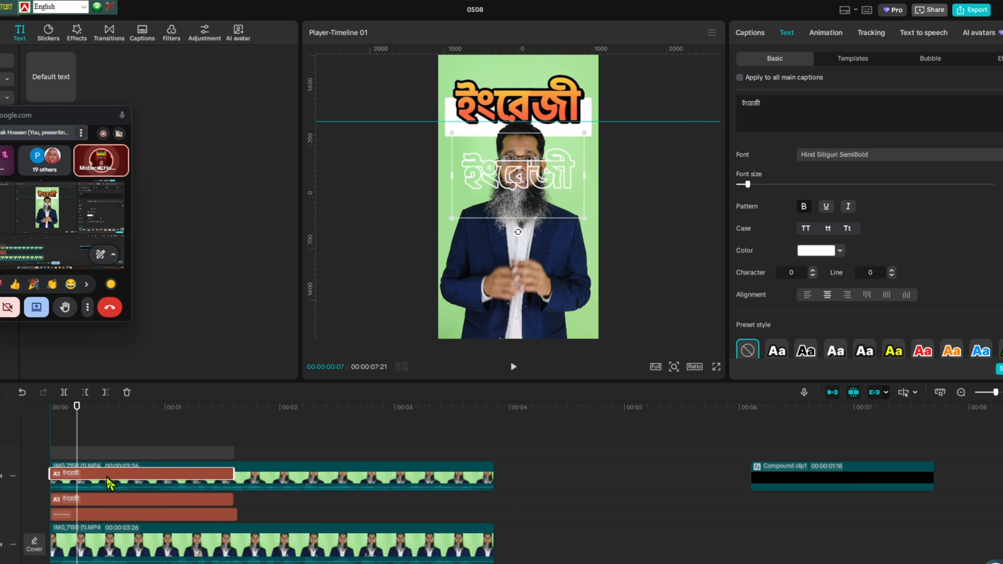
{"action": "left_click_drag", "start_coordinate": [133, 453], "coordinate": [136, 502]}
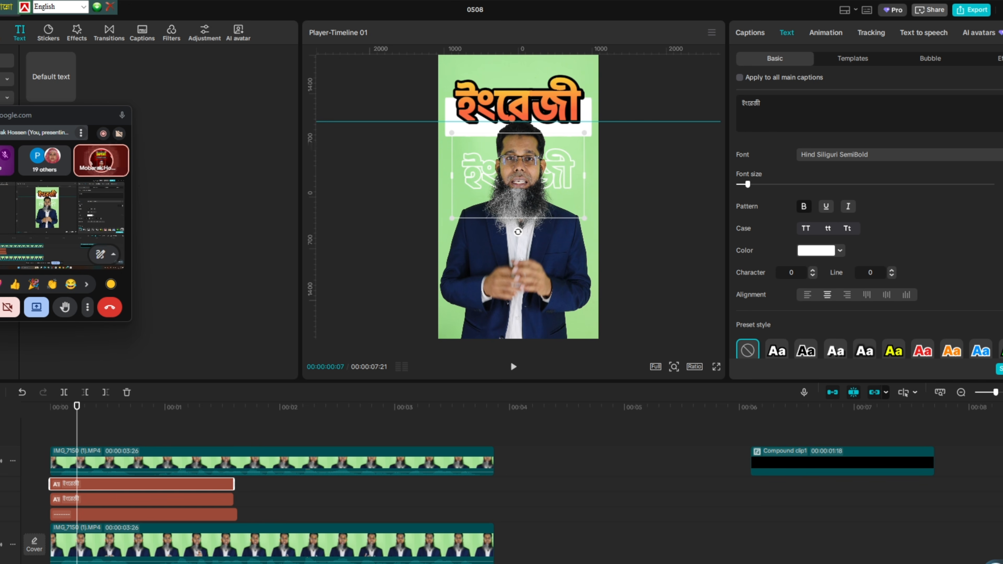
{"action": "left_click", "coordinate": [1, 484]}
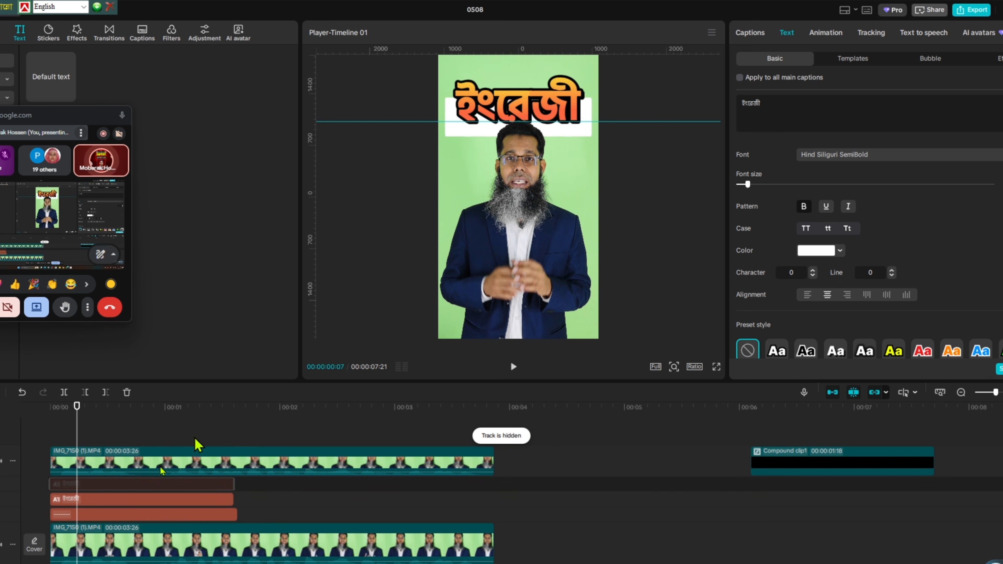
{"action": "left_click", "coordinate": [1, 499]}
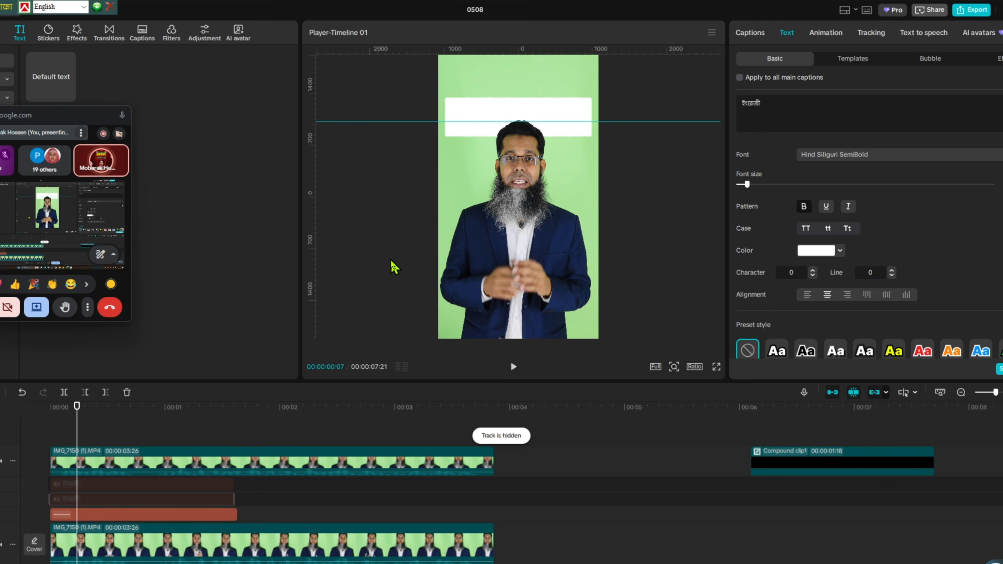
{"action": "key", "text": "ctrl+z"}
{"action": "key", "text": "ctrl+z"}
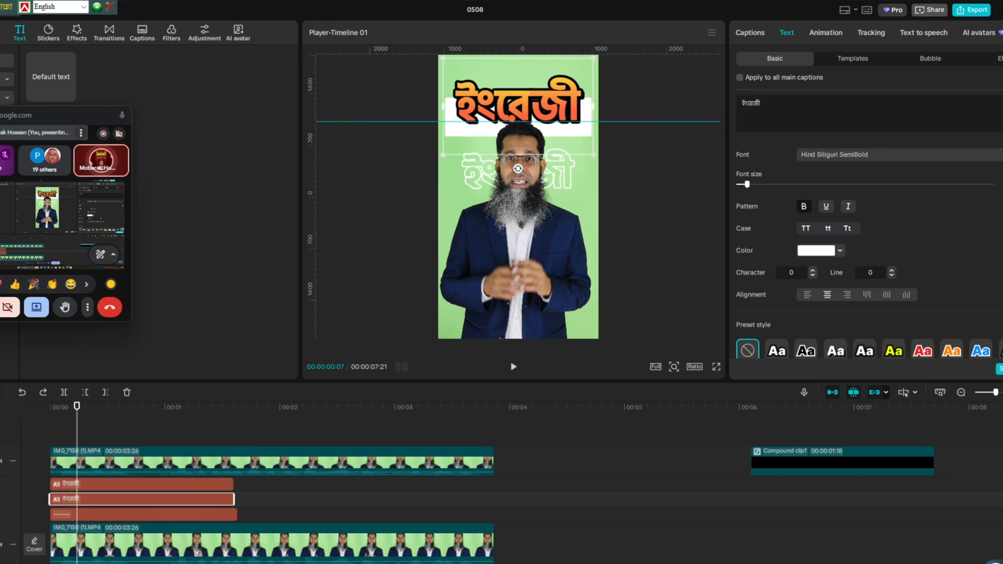
Move the outline title up over the gradient title and place its clip on the track below the gradient title clip.
{"action": "left_click", "coordinate": [111, 484]}
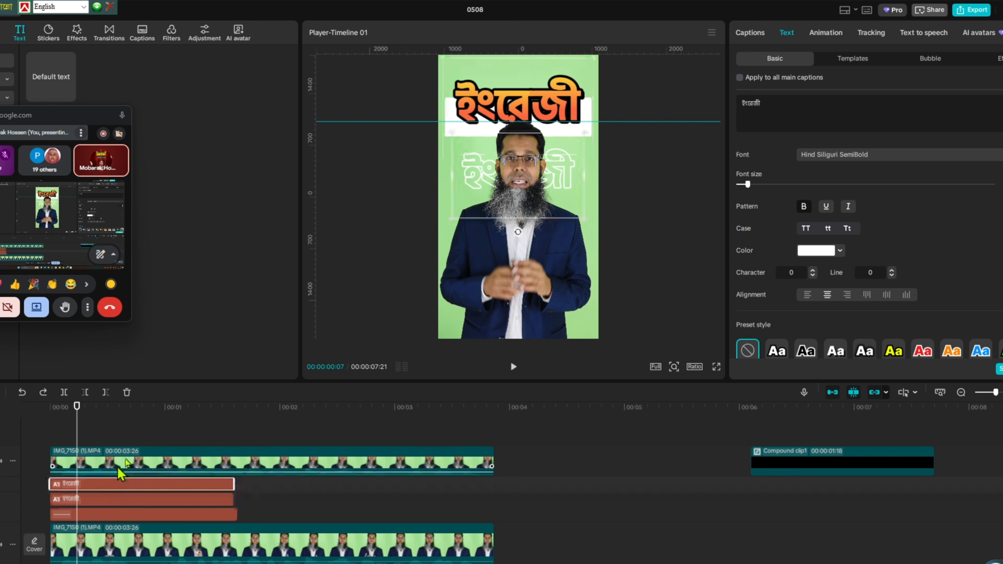
{"action": "left_click_drag", "start_coordinate": [563, 195], "coordinate": [606, 189]}
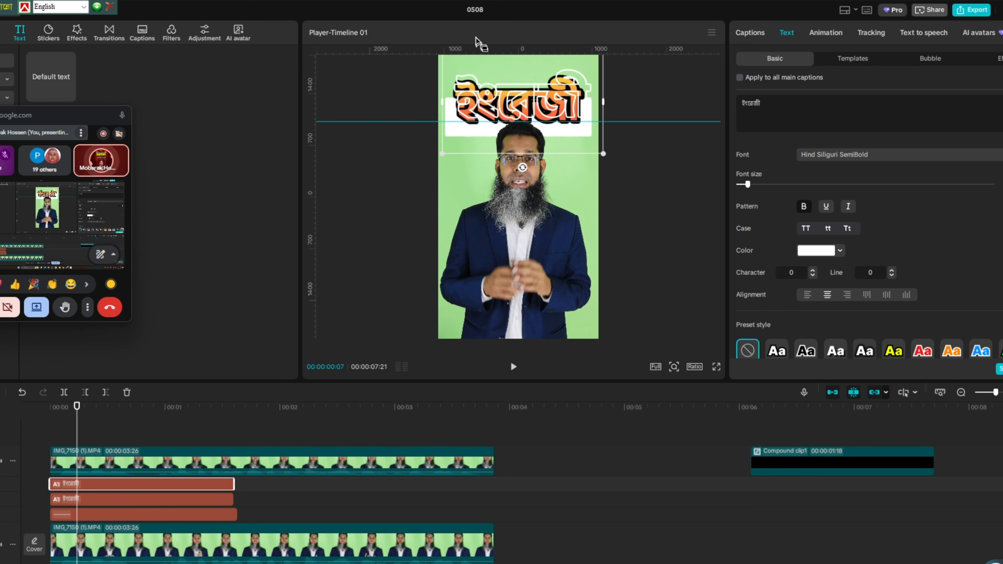
{"action": "left_click_drag", "start_coordinate": [533, 106], "coordinate": [531, 142]}
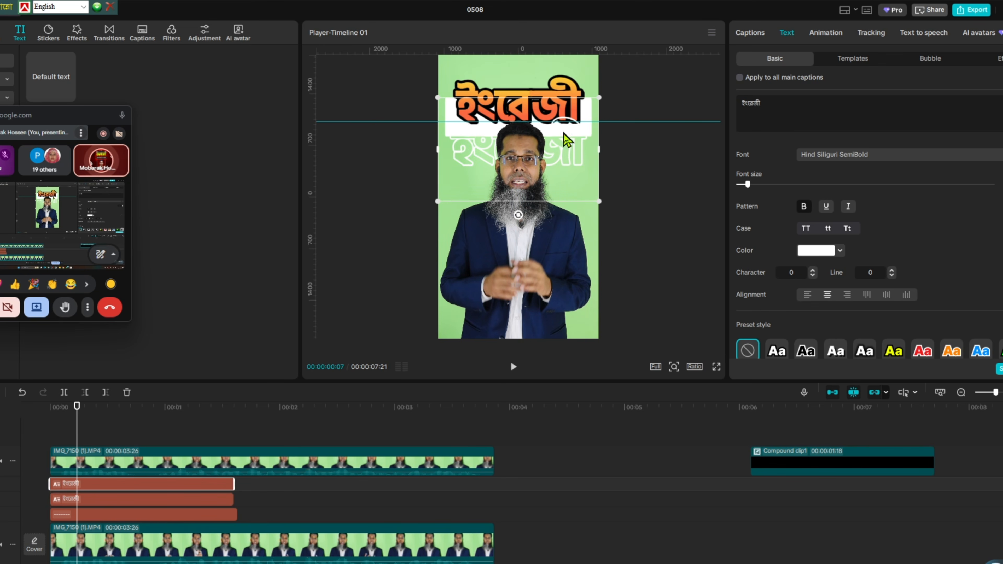
{"action": "left_click_drag", "start_coordinate": [567, 139], "coordinate": [563, 117]}
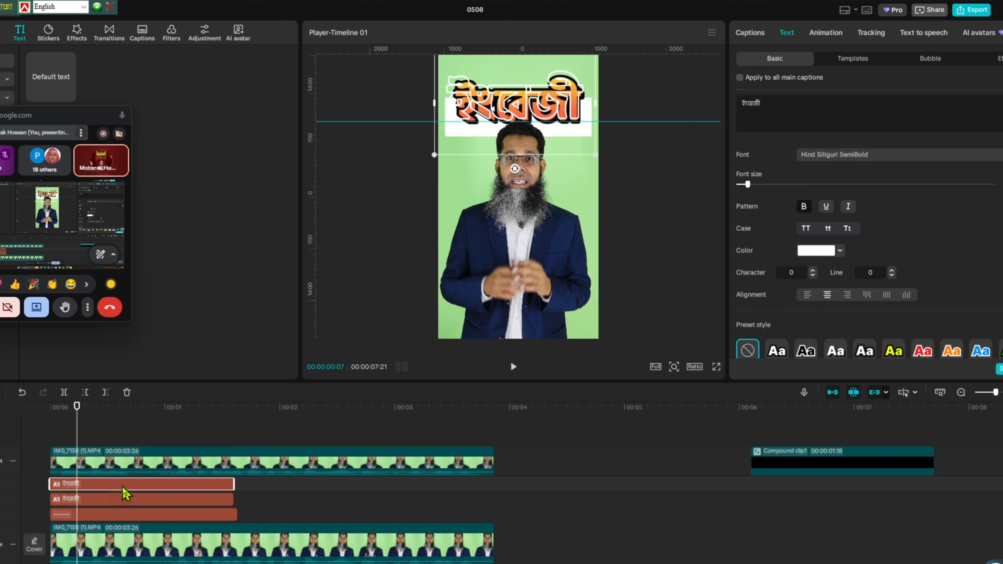
{"action": "left_click_drag", "start_coordinate": [124, 492], "coordinate": [126, 515]}
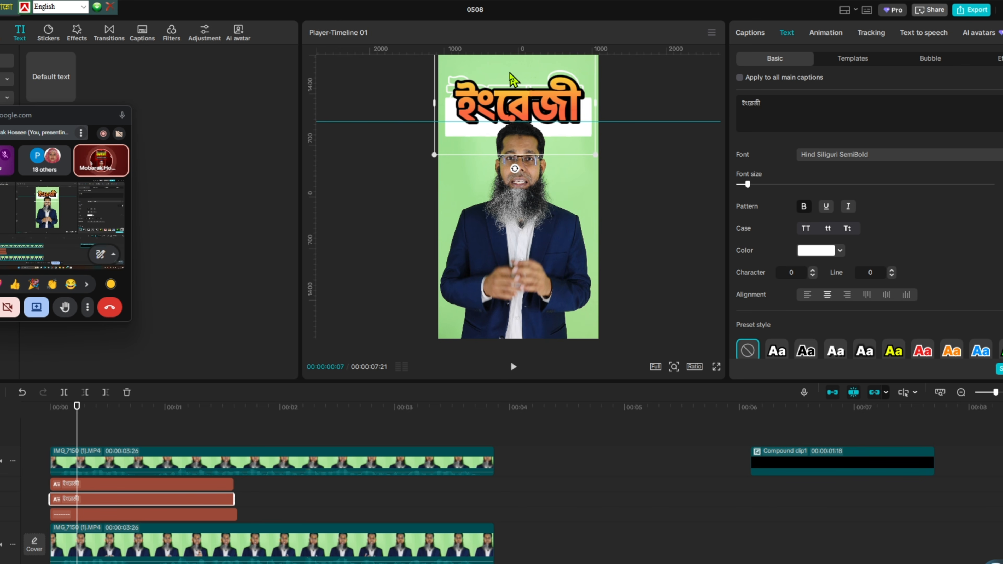
Raise the outline title so it peeks out above the gradient title, and increase its font size slightly.
{"action": "left_click_drag", "start_coordinate": [514, 73], "coordinate": [514, 65]}
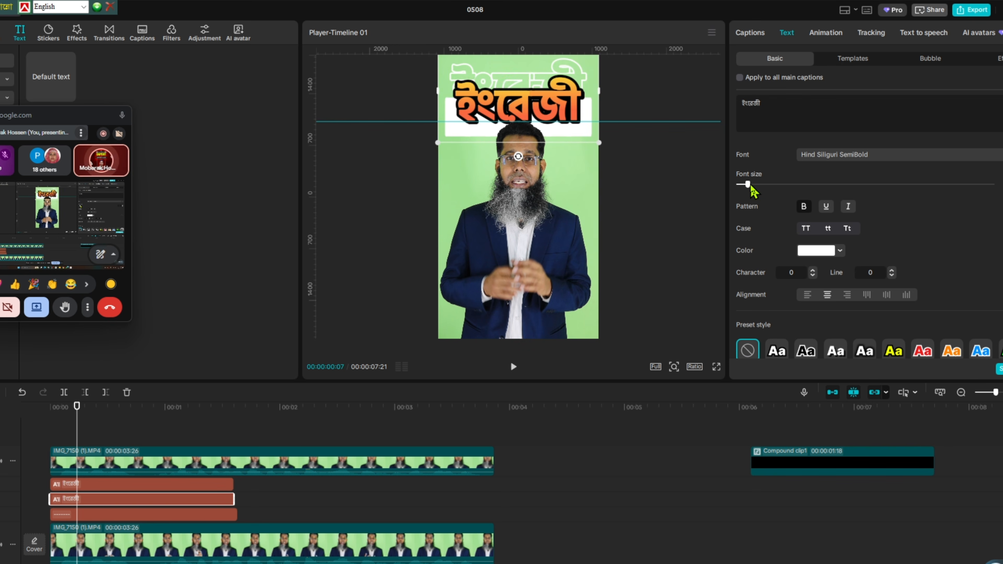
{"action": "left_click_drag", "start_coordinate": [751, 188], "coordinate": [753, 191]}
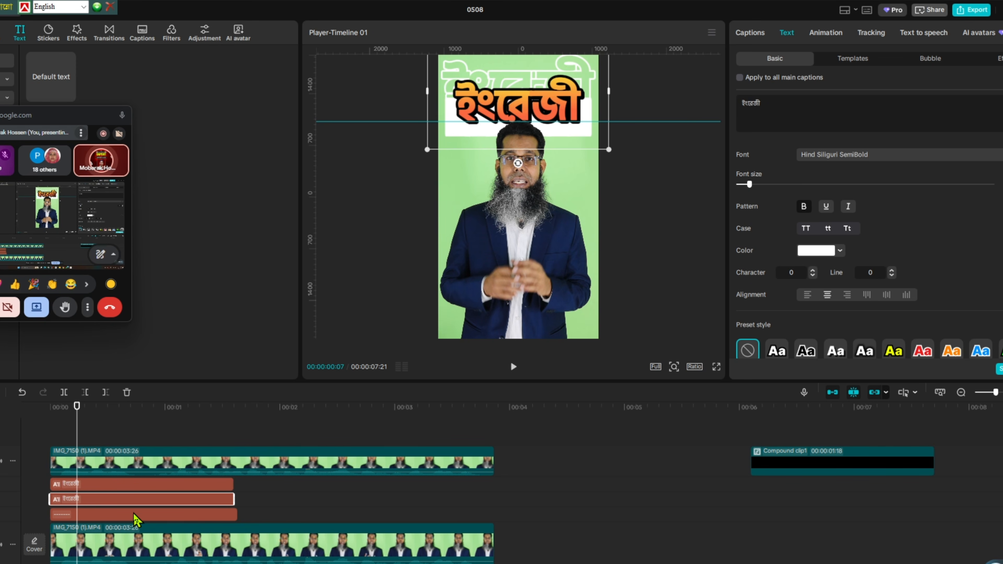
Recolor the white bar with an orange sampled from the gradient title, darkened to hex 883215.
{"action": "left_click", "coordinate": [103, 518]}
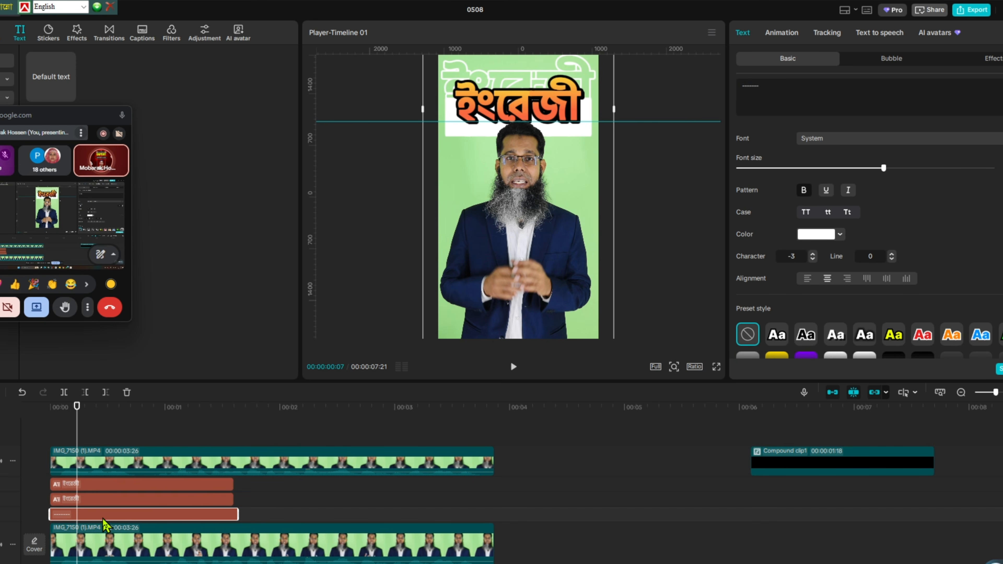
{"action": "left_click", "coordinate": [817, 235]}
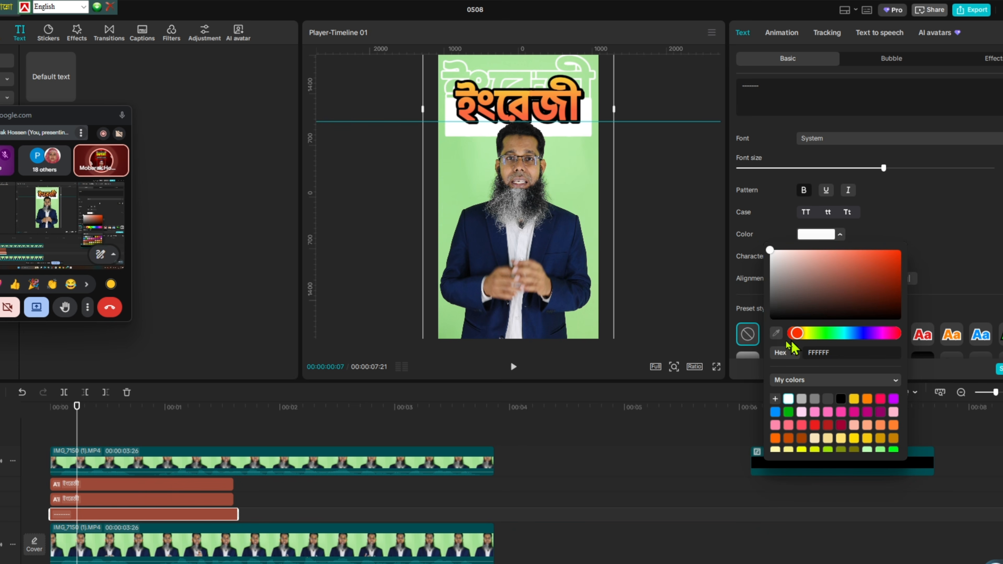
{"action": "left_click", "coordinate": [780, 334]}
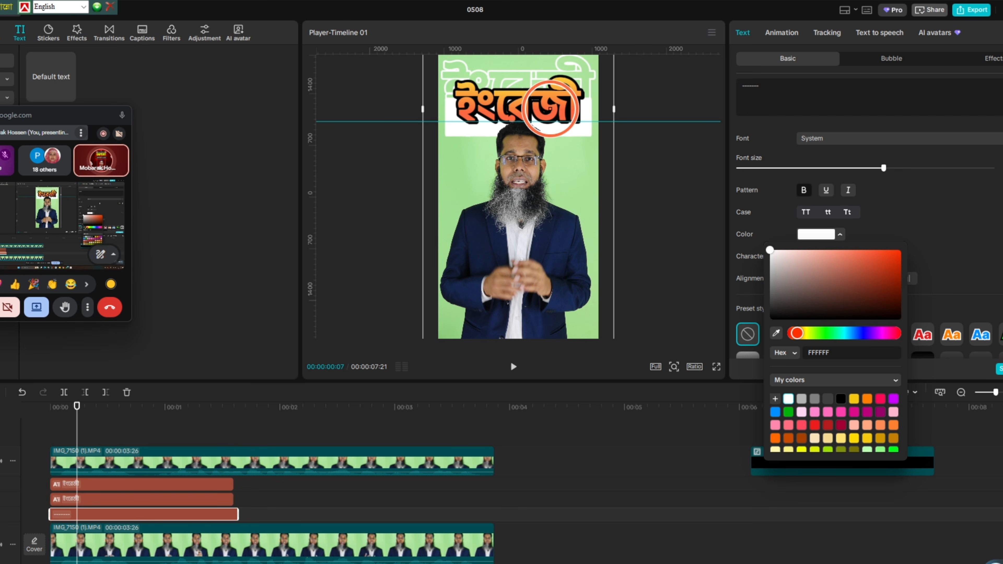
{"action": "left_click", "coordinate": [551, 109]}
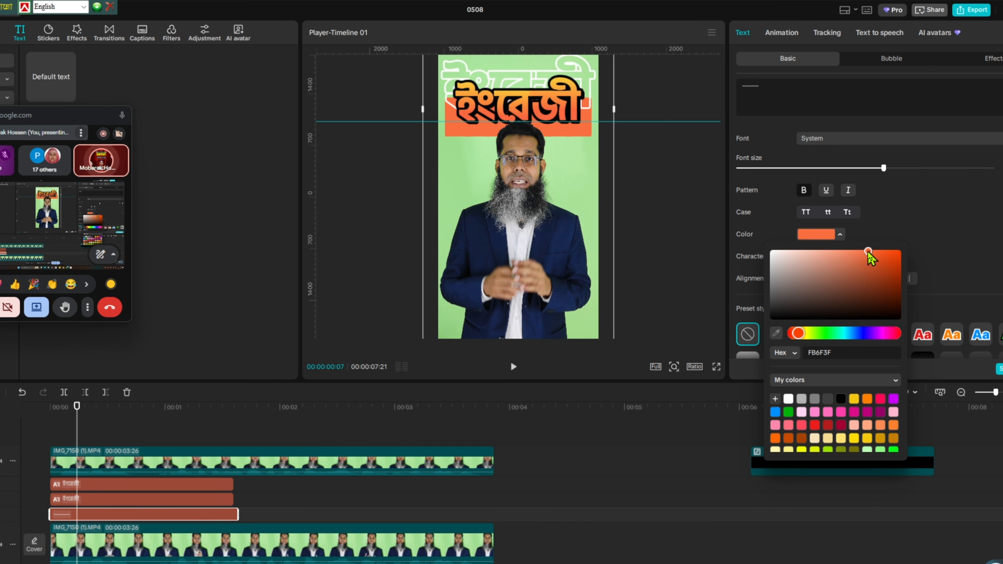
{"action": "mouse_move", "coordinate": [869, 251]}
{"action": "left_mouse_down"}
{"action": "mouse_move", "coordinate": [888, 281]}
{"action": "mouse_move", "coordinate": [910, 279]}
{"action": "left_mouse_up"}
{"action": "left_click", "coordinate": [338, 242]}
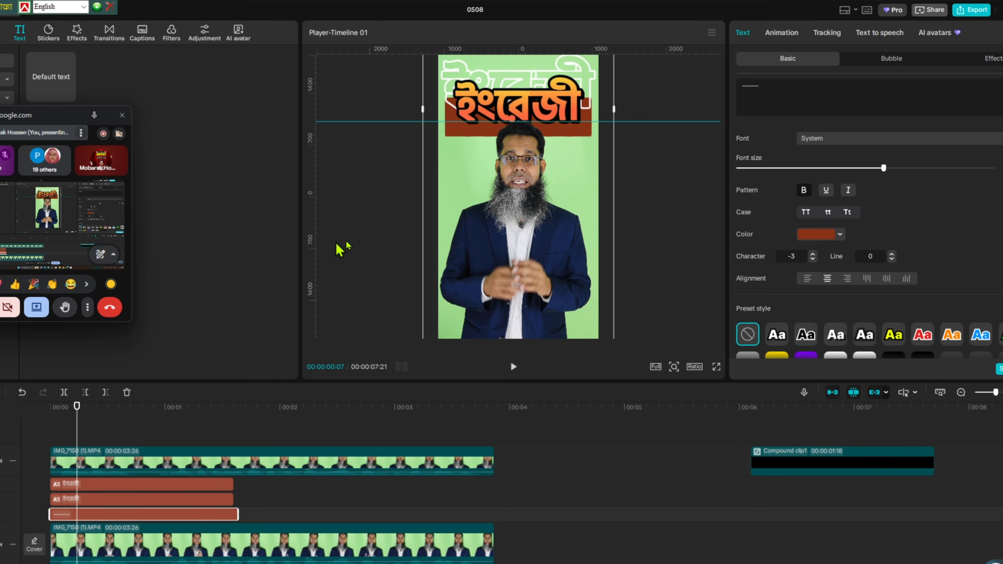
Lighten the bar's color to hex A83610.
{"action": "left_click", "coordinate": [826, 237]}
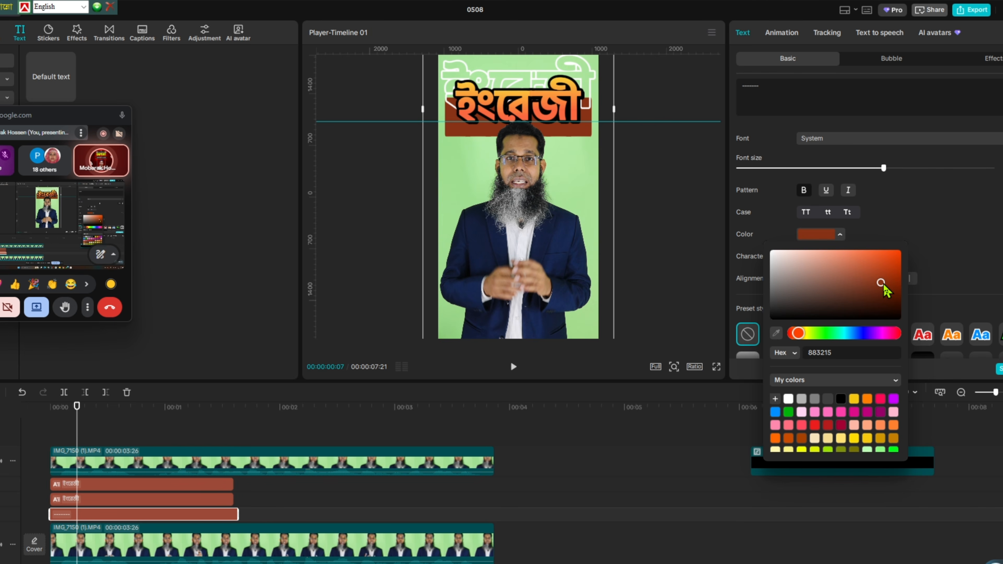
{"action": "mouse_move", "coordinate": [883, 287]}
{"action": "left_mouse_down"}
{"action": "mouse_move", "coordinate": [915, 335]}
{"action": "mouse_move", "coordinate": [888, 273]}
{"action": "left_mouse_up"}
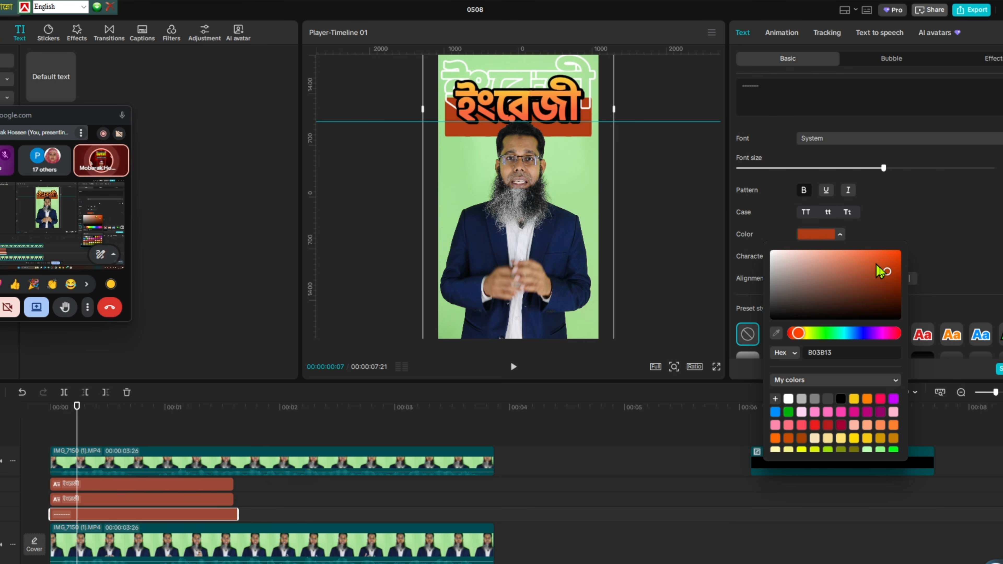
{"action": "left_click_drag", "start_coordinate": [887, 273], "coordinate": [888, 275]}
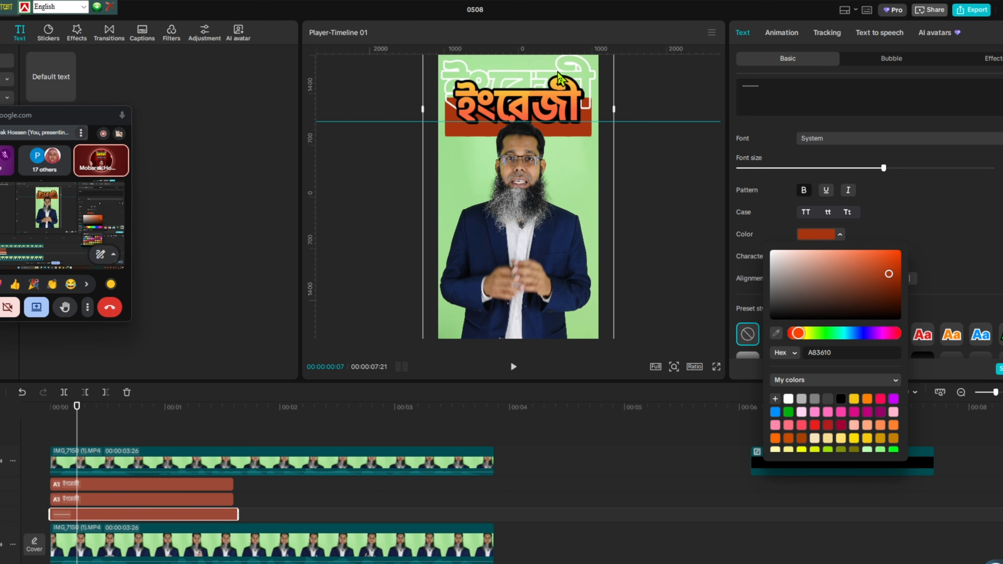
{"action": "left_click", "coordinate": [676, 371]}
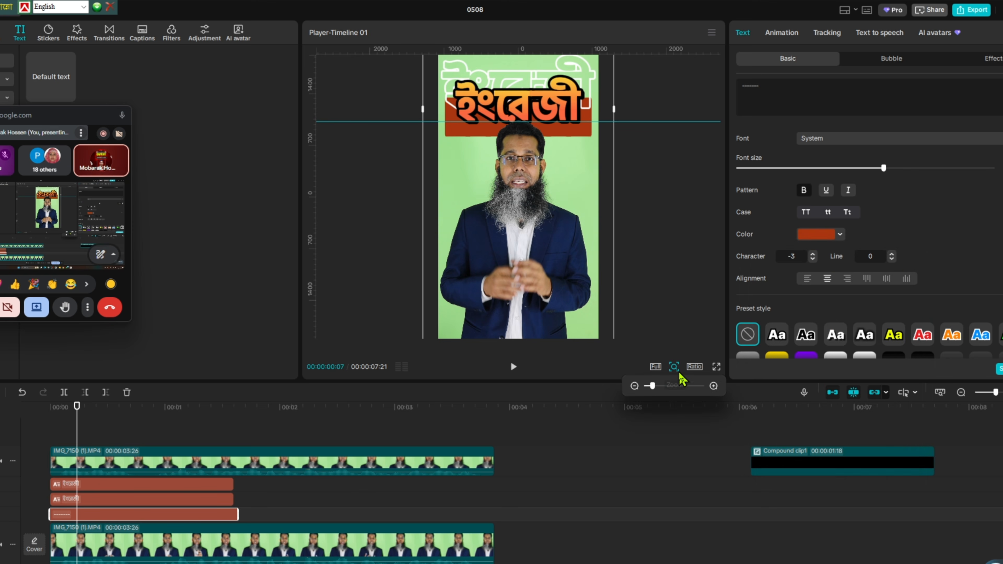
Move the gradient title down slightly over the orange bar, keeping it horizontally centered.
{"action": "left_click_drag", "start_coordinate": [657, 386], "coordinate": [668, 387]}
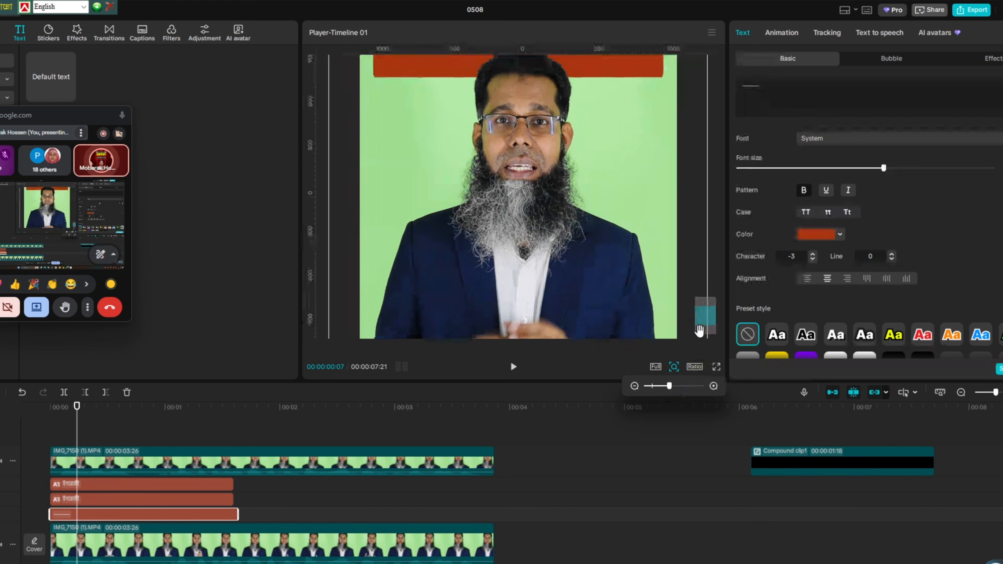
{"action": "left_click_drag", "start_coordinate": [705, 322], "coordinate": [706, 305]}
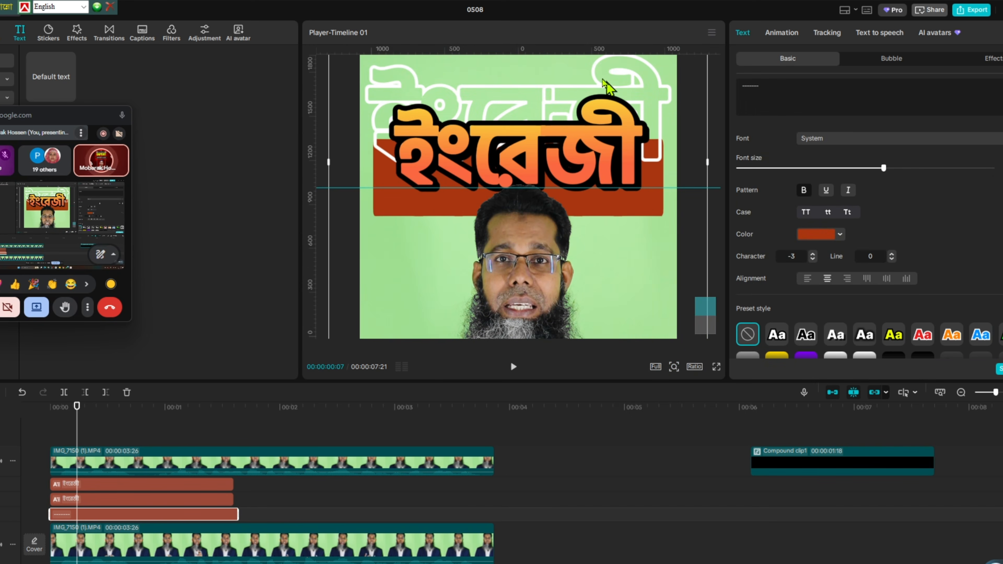
{"action": "left_click", "coordinate": [106, 489]}
{"action": "left_click_drag", "start_coordinate": [540, 81], "coordinate": [542, 88]}
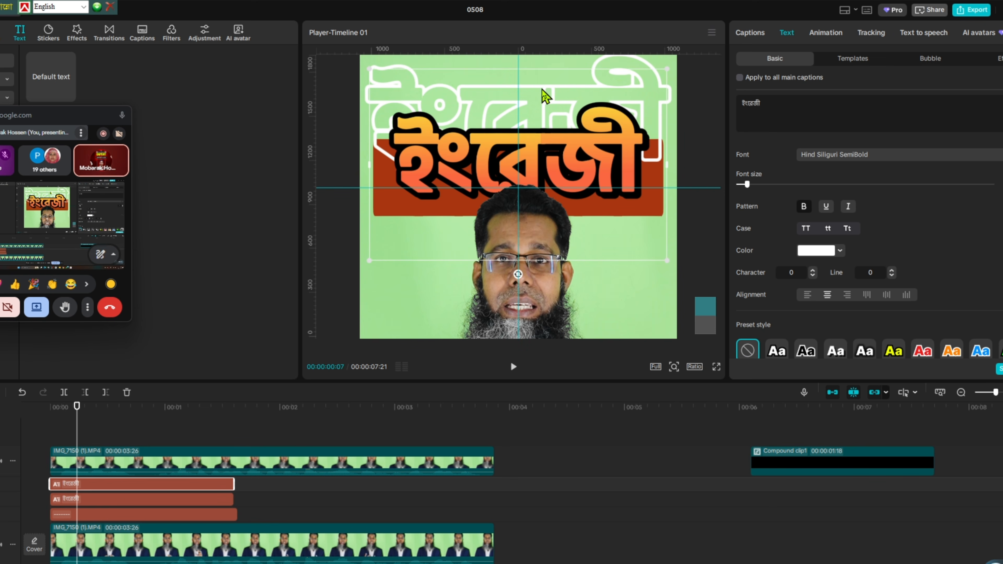
Shrink the outline title slightly and lower it closer behind the gradient title.
{"action": "left_click", "coordinate": [107, 500]}
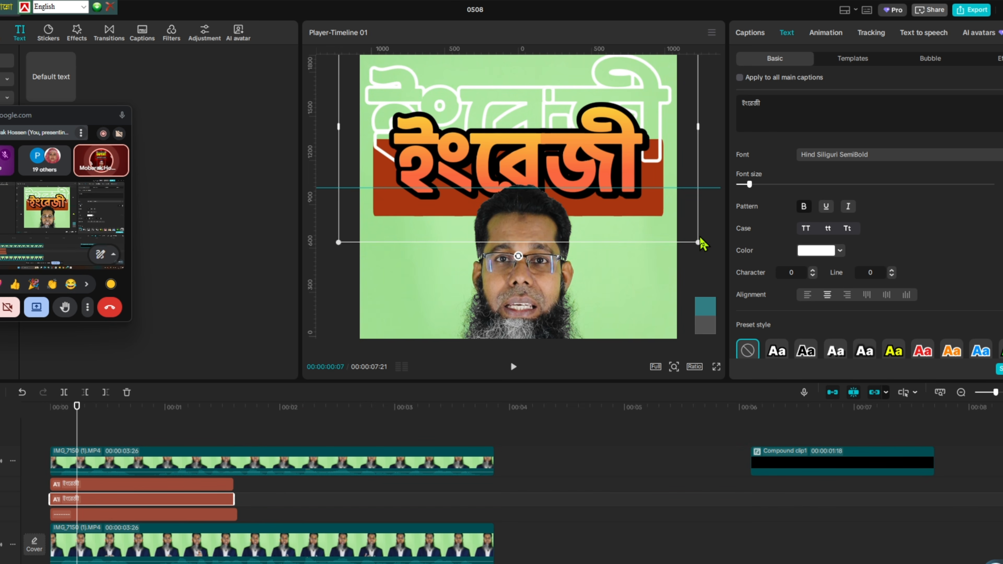
{"action": "left_click_drag", "start_coordinate": [699, 243], "coordinate": [694, 237]}
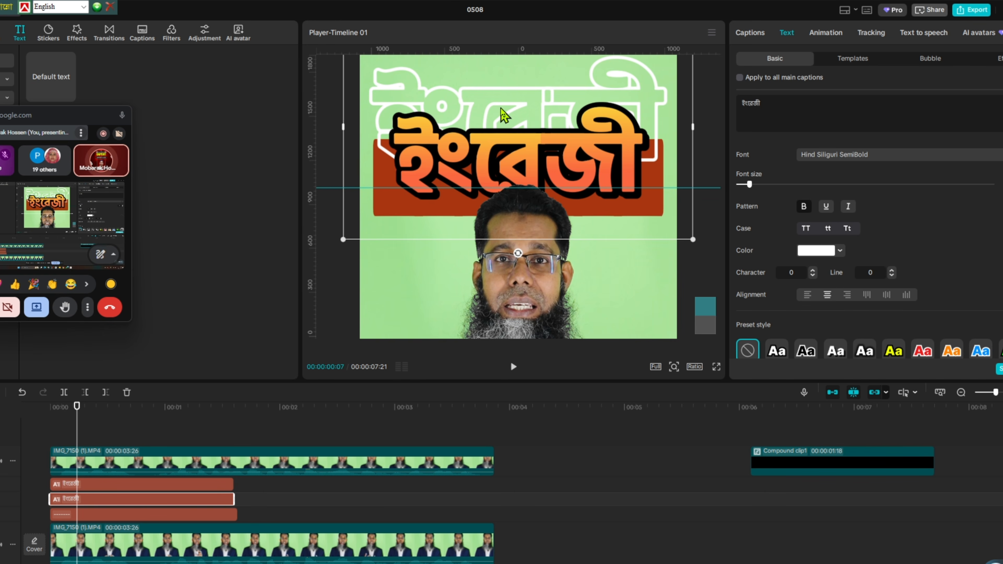
{"action": "mouse_move", "coordinate": [526, 107]}
{"action": "left_mouse_down"}
{"action": "mouse_move", "coordinate": [528, 121]}
{"action": "mouse_move", "coordinate": [522, 113]}
{"action": "left_mouse_up"}
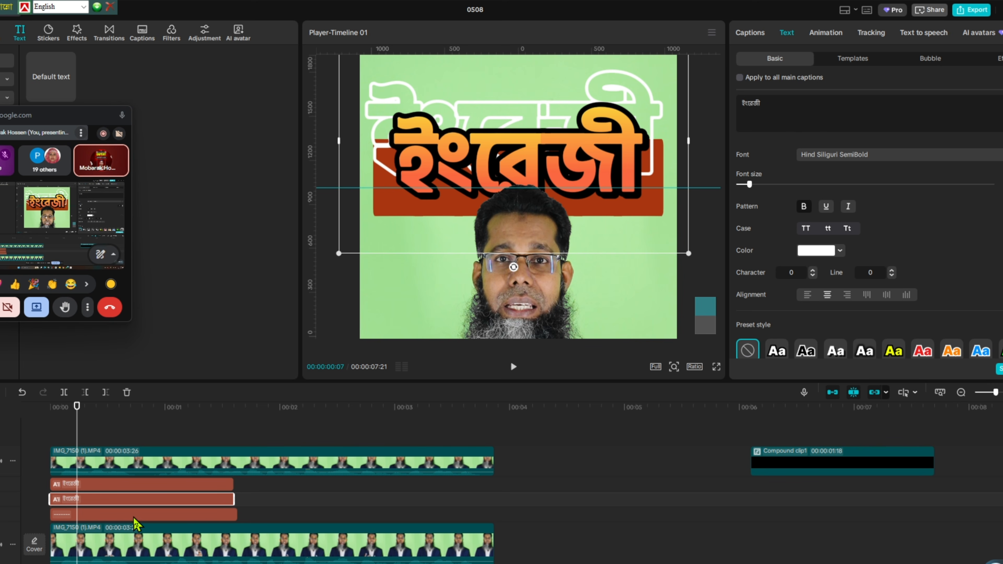
Change the gradient title's font to Hind Siliguri Light.
{"action": "left_click", "coordinate": [113, 486]}
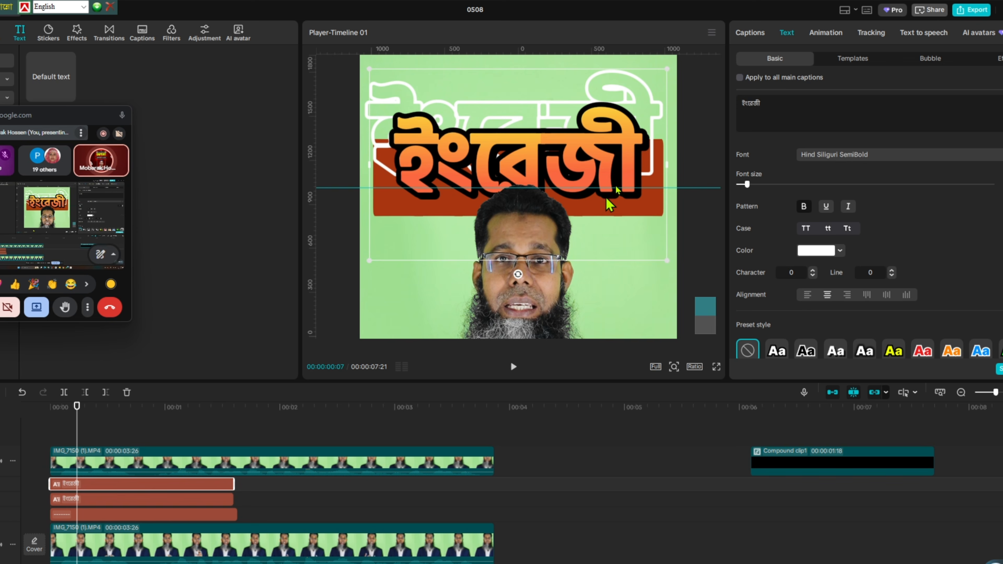
{"action": "left_click", "coordinate": [887, 160]}
{"action": "scroll", "coordinate": [884, 224], "scroll_direction": "up", "scroll_amount": 10}
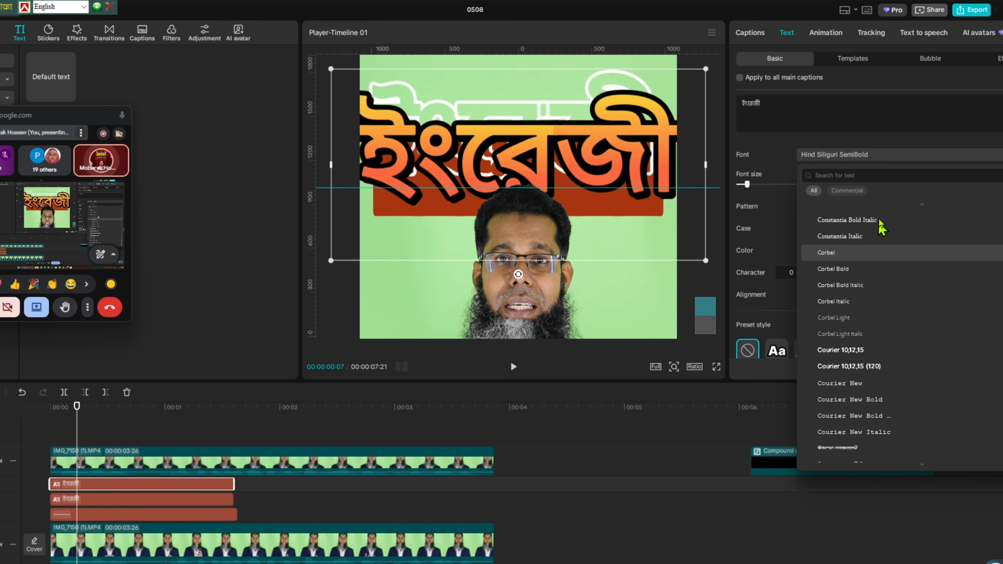
{"action": "scroll", "coordinate": [942, 309], "scroll_direction": "down", "scroll_amount": 10}
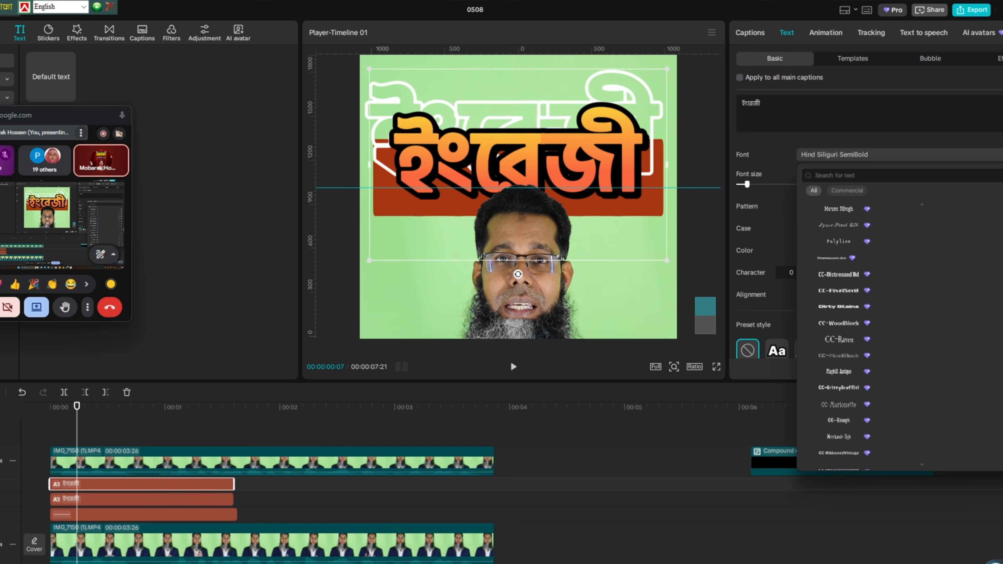
{"action": "scroll", "coordinate": [908, 277], "scroll_direction": "up", "scroll_amount": 10}
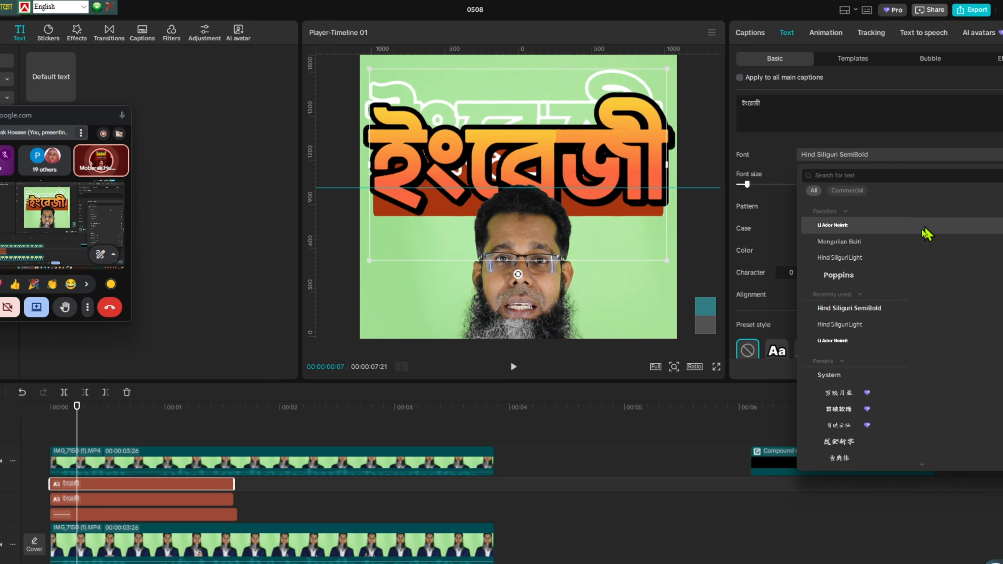
{"action": "left_click", "coordinate": [862, 259]}
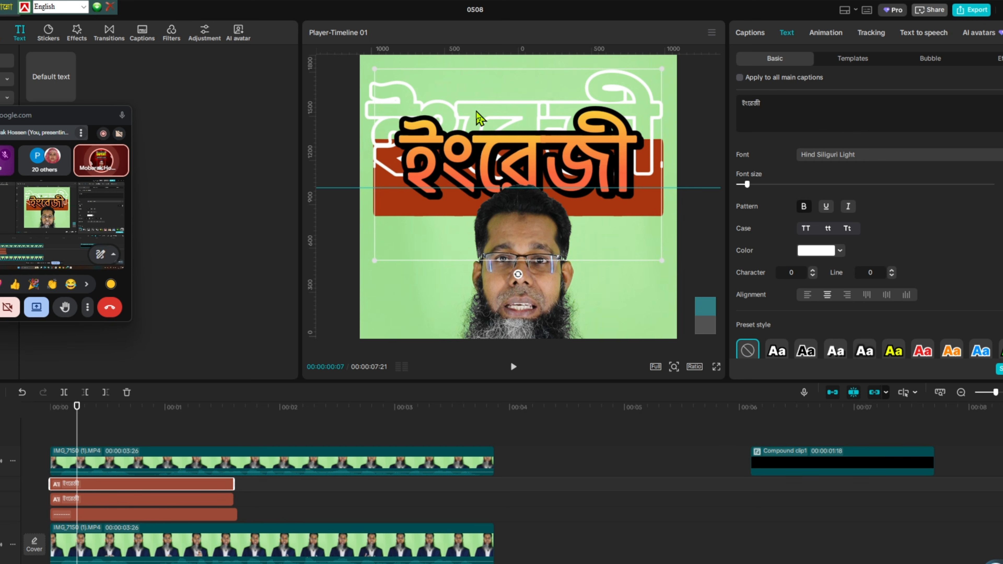
Raise the gradient title above the speaker's head, increase its font size slightly and center it horizontally.
{"action": "left_click_drag", "start_coordinate": [501, 153], "coordinate": [494, 138]}
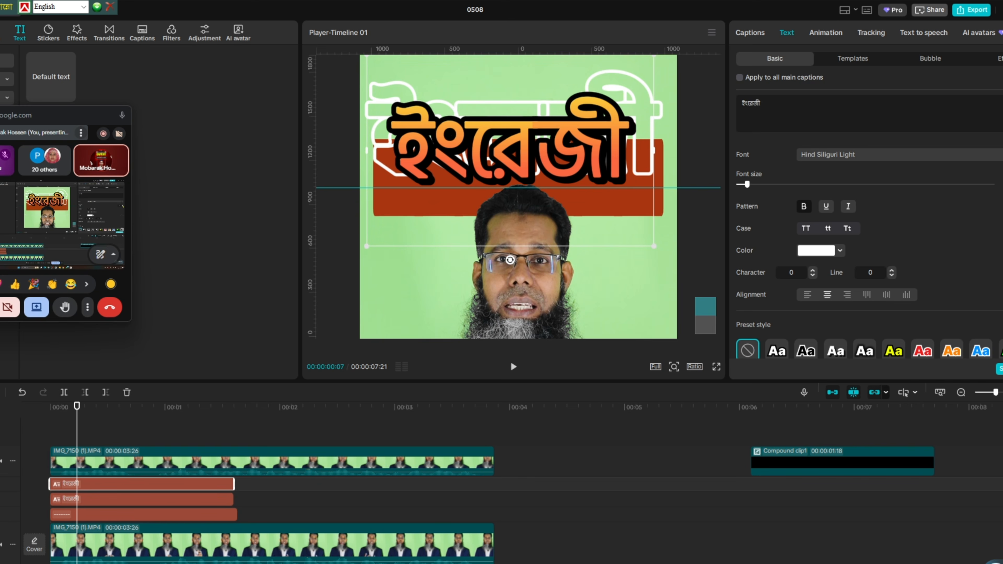
{"action": "left_click", "coordinate": [1002, 182]}
{"action": "left_click_drag", "start_coordinate": [584, 147], "coordinate": [593, 153]}
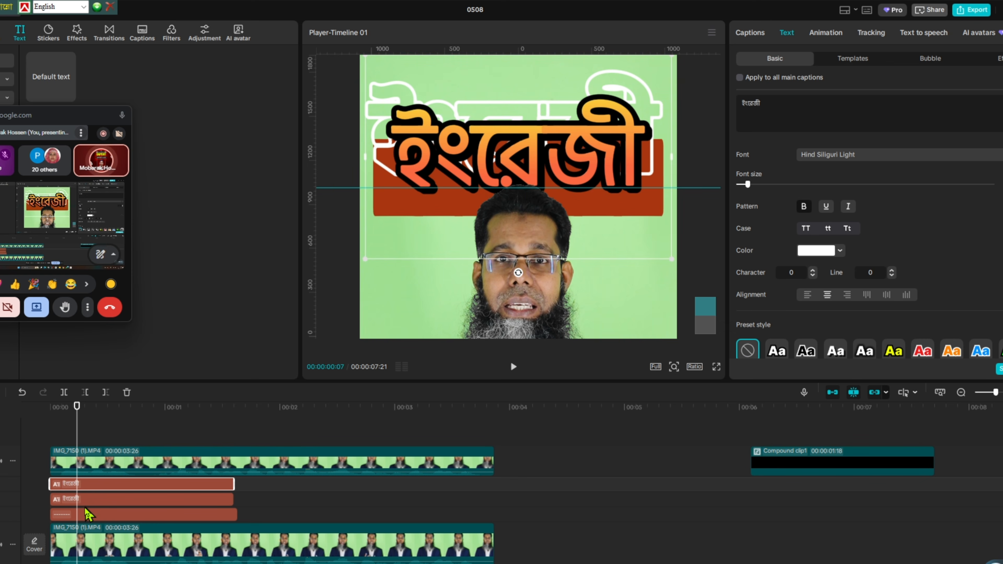
Scale the outline title down a little more and realign it behind the gradient title.
{"action": "left_click", "coordinate": [90, 500]}
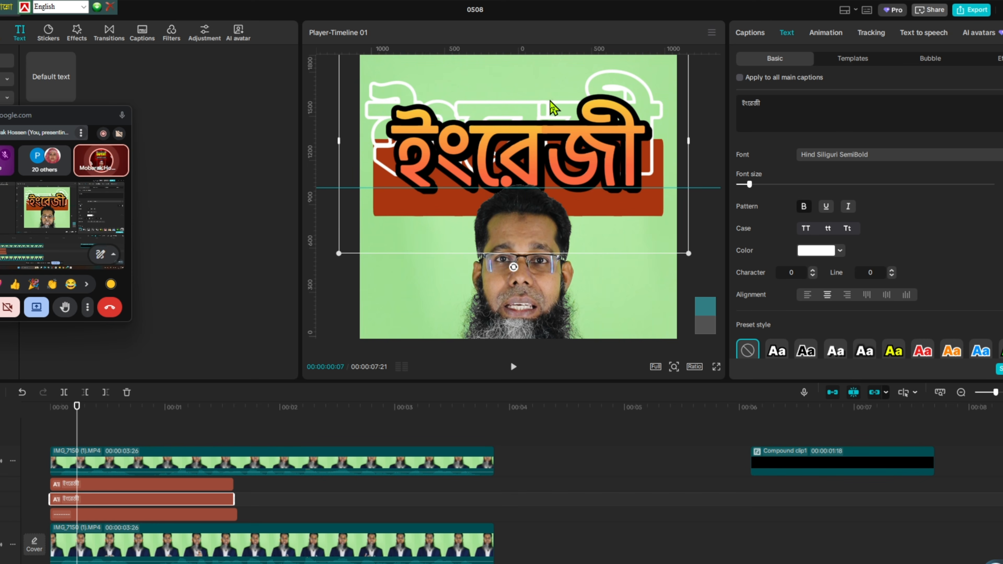
{"action": "left_click_drag", "start_coordinate": [555, 107], "coordinate": [551, 105]}
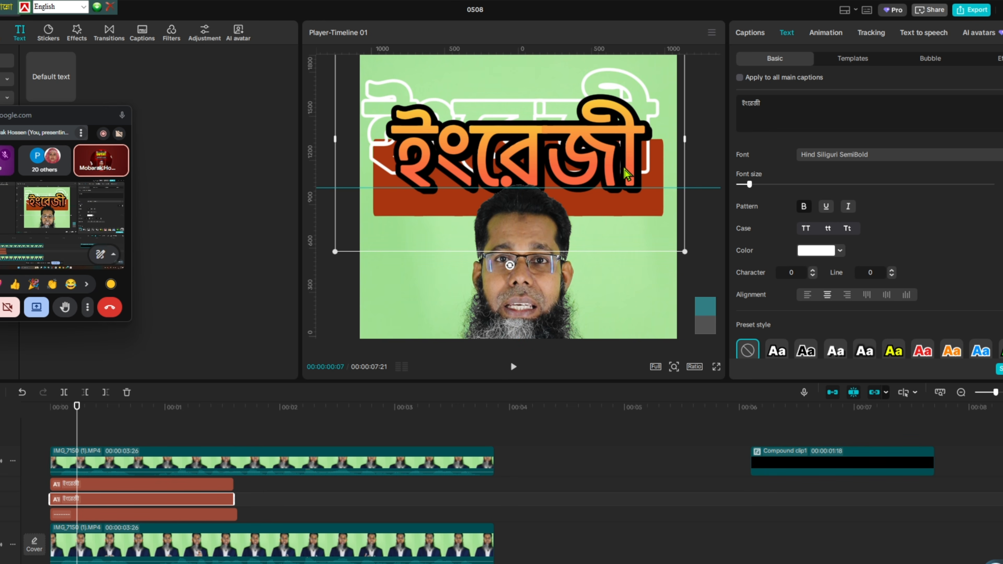
{"action": "left_click_drag", "start_coordinate": [684, 252], "coordinate": [678, 246]}
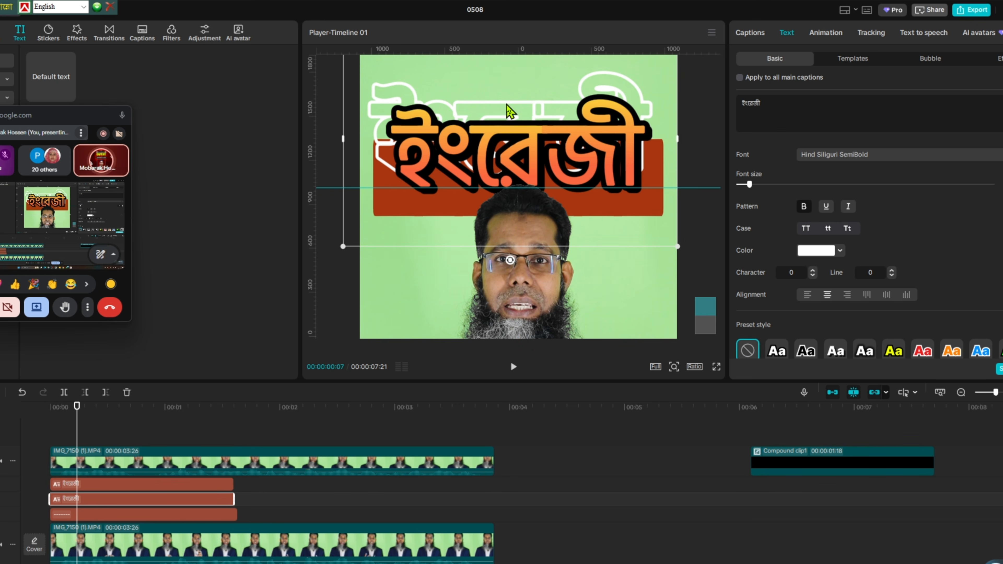
{"action": "left_click_drag", "start_coordinate": [506, 105], "coordinate": [511, 107]}
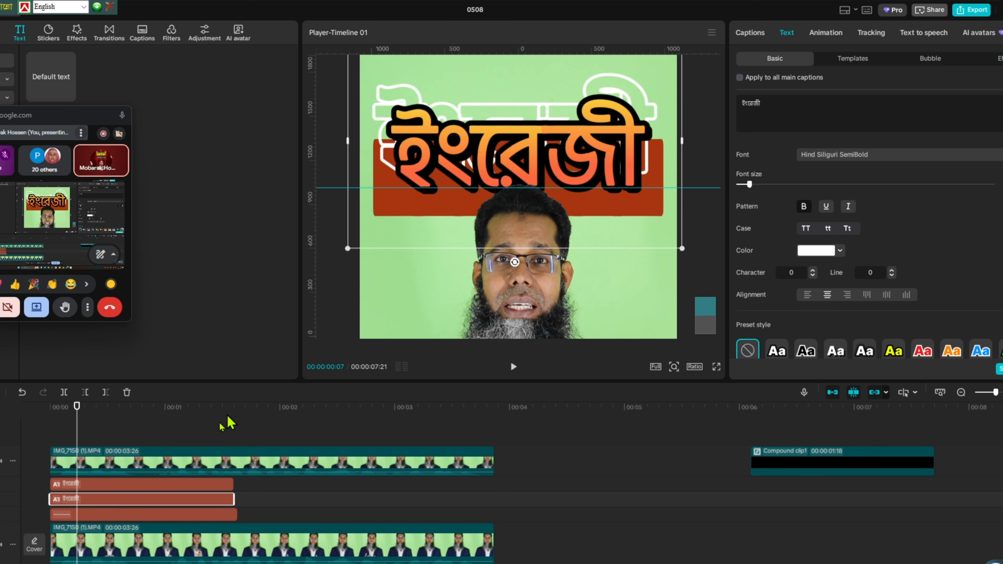
Convert the bar text clip into a compound clip.
{"action": "left_click", "coordinate": [109, 515]}
{"action": "right_click", "coordinate": [109, 515]}
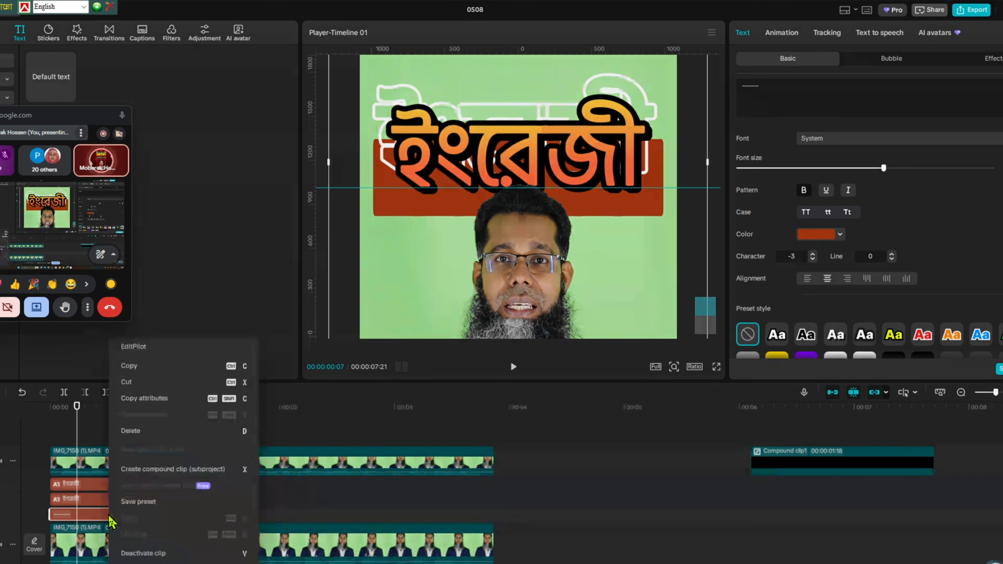
{"action": "left_click", "coordinate": [164, 469]}
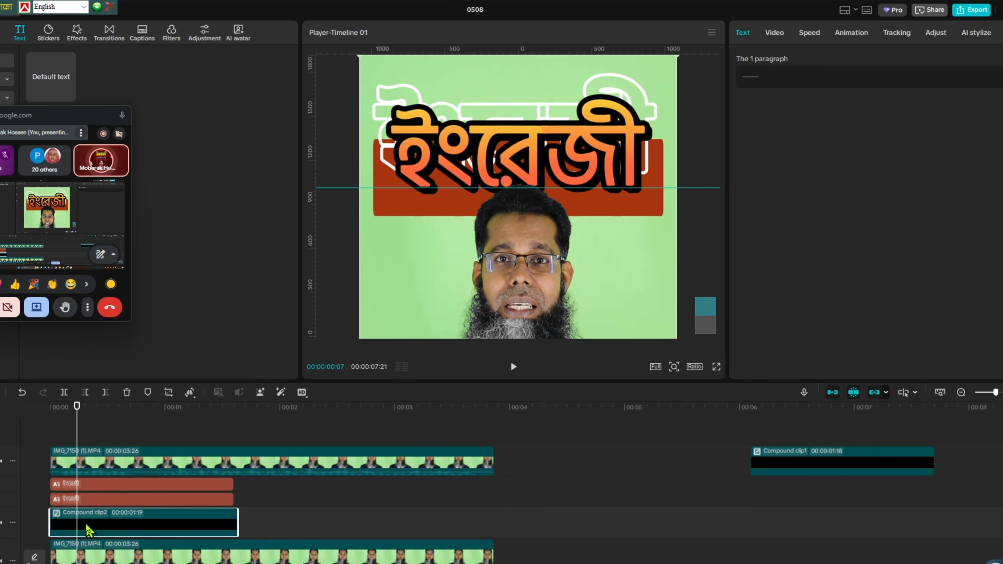
Add a Split mask to the bar's compound clip with the playhead at the start of the timeline.
{"action": "left_click_drag", "start_coordinate": [76, 436], "coordinate": [51, 448]}
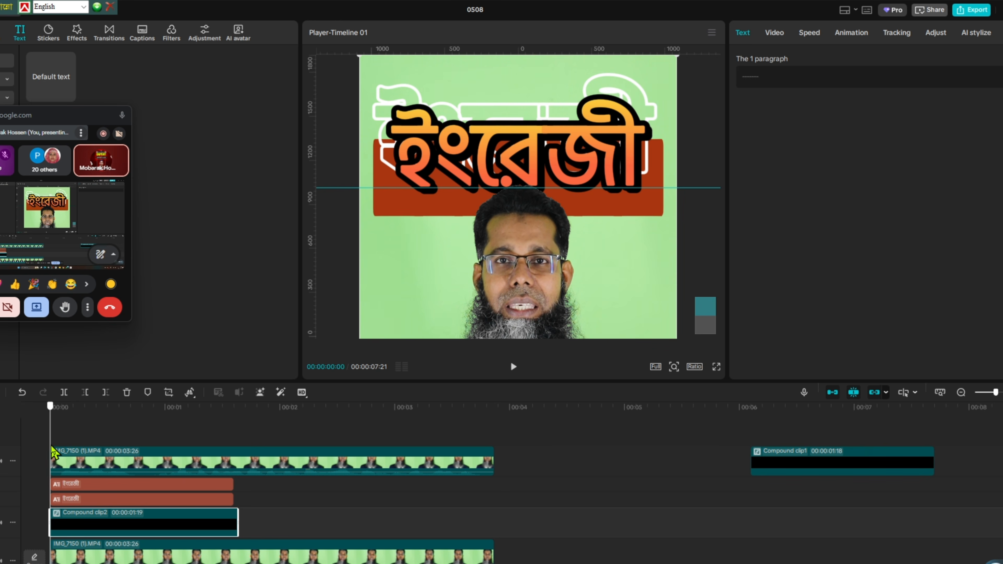
{"action": "left_click", "coordinate": [774, 33]}
{"action": "left_click", "coordinate": [930, 67]}
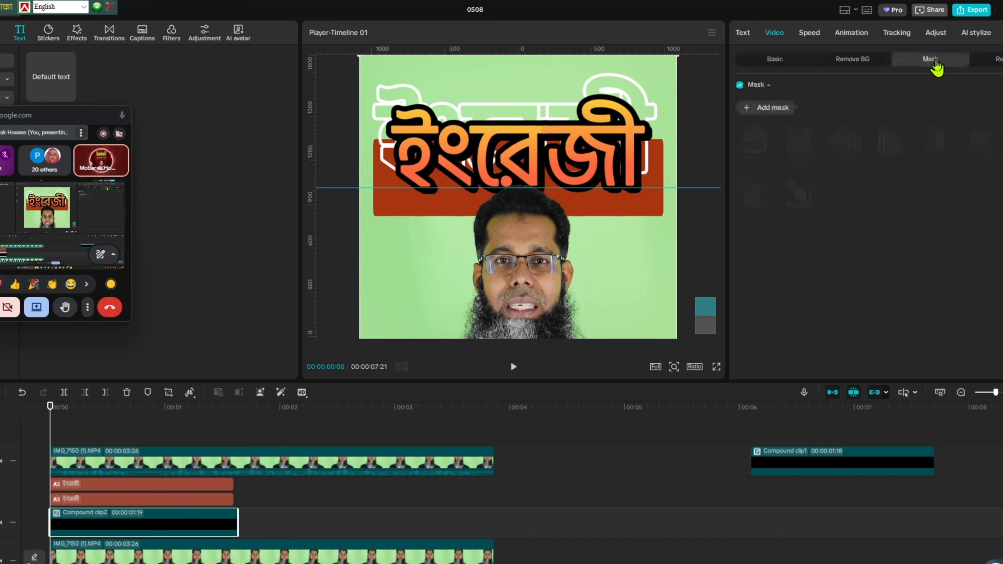
{"action": "left_click", "coordinate": [752, 112]}
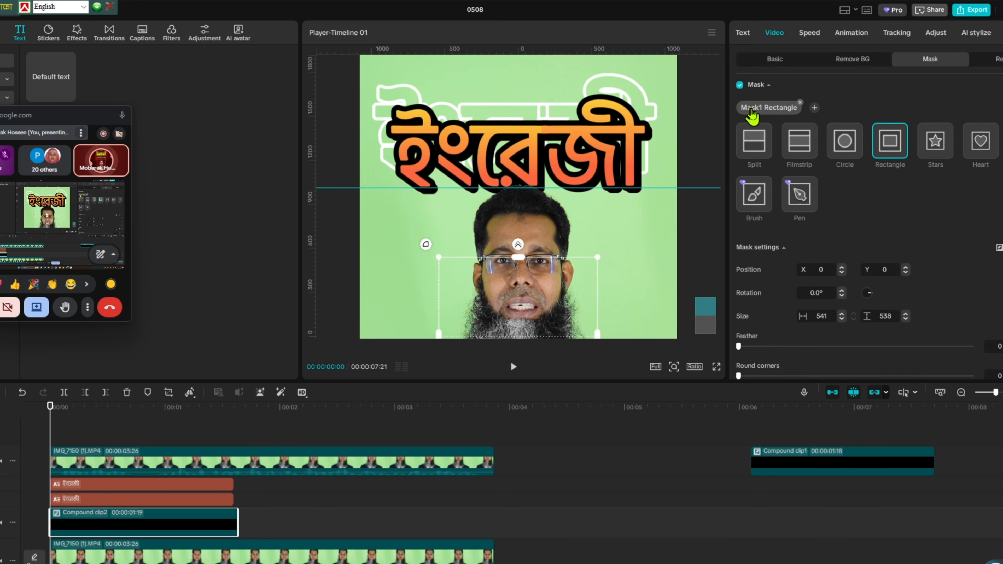
{"action": "left_click", "coordinate": [675, 367]}
{"action": "left_click_drag", "start_coordinate": [665, 389], "coordinate": [655, 390]}
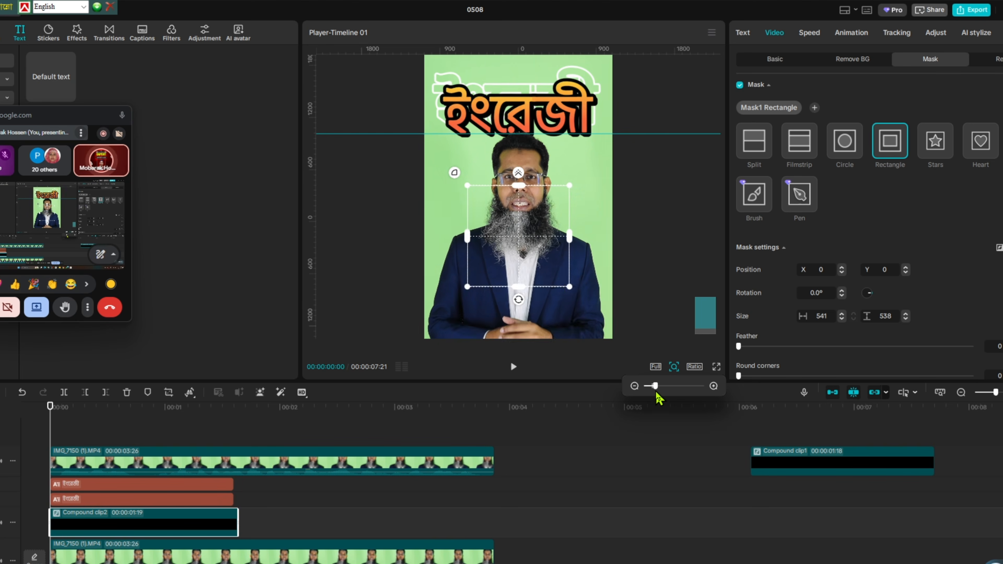
{"action": "left_click", "coordinate": [766, 153]}
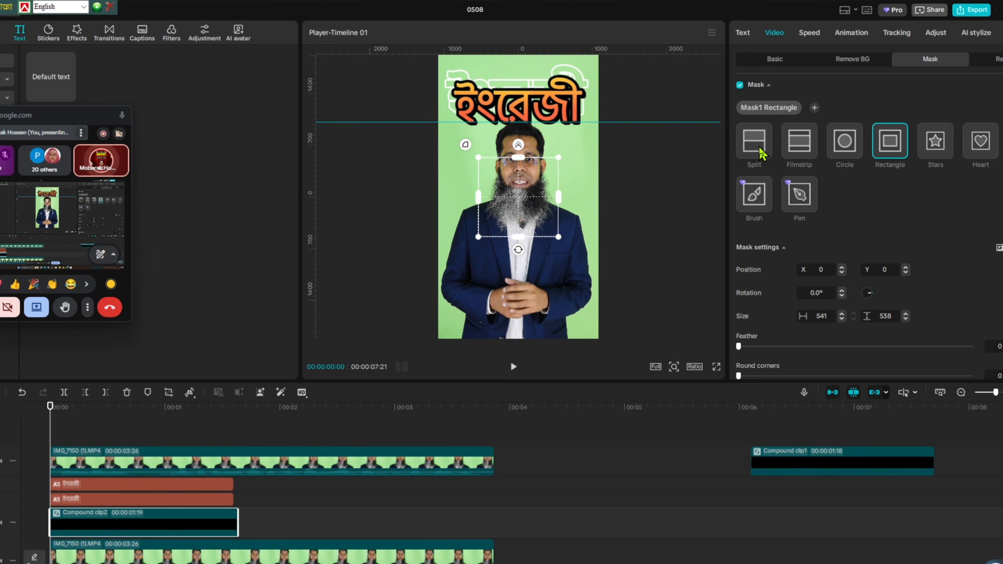
Rotate the Split mask to -90° and keyframe it at 00:00:00:00 just past the bar's left edge, at X -504, Y -139.
{"action": "left_click_drag", "start_coordinate": [518, 210], "coordinate": [444, 222]}
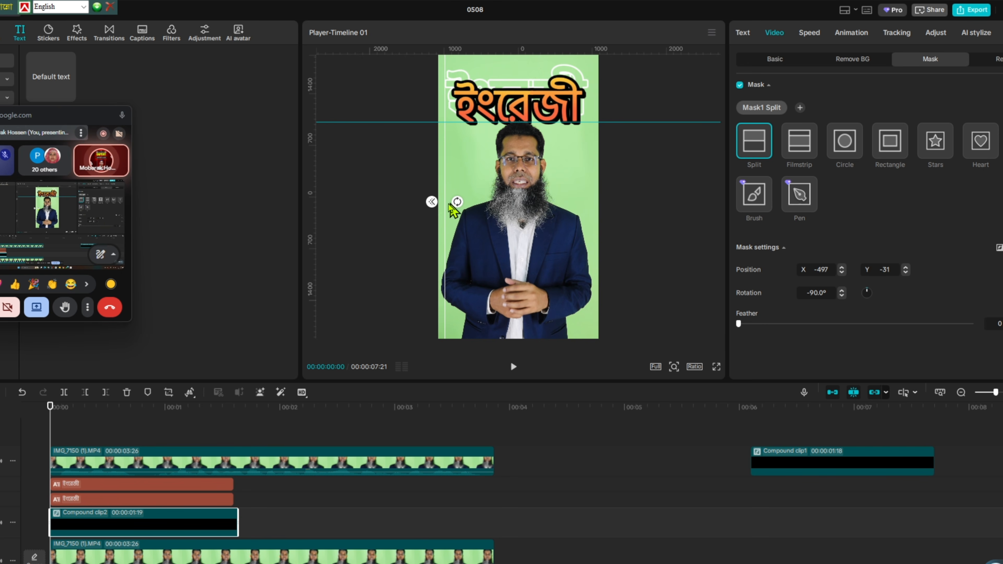
{"action": "left_click_drag", "start_coordinate": [452, 210], "coordinate": [495, 214]}
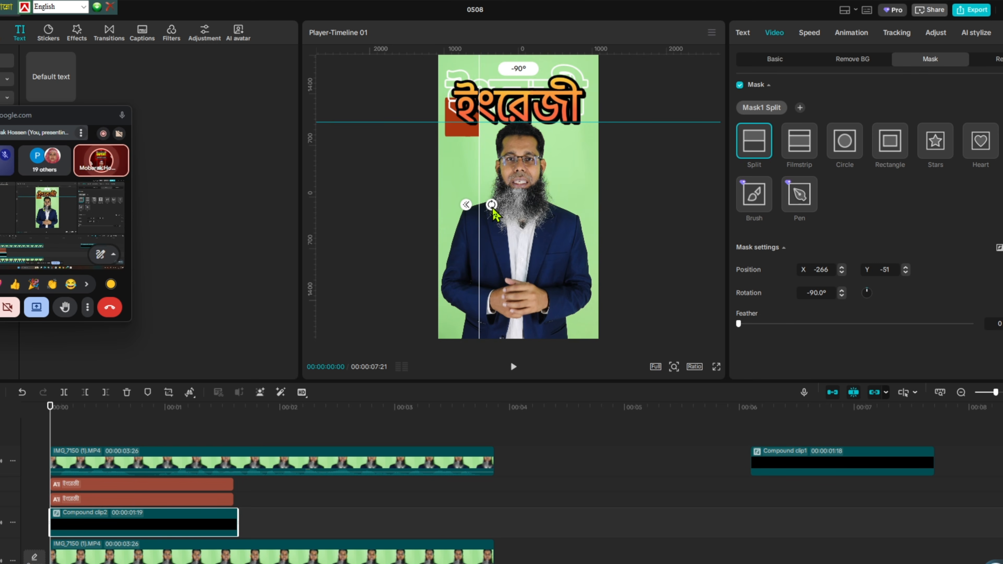
{"action": "left_click_drag", "start_coordinate": [496, 215], "coordinate": [455, 229]}
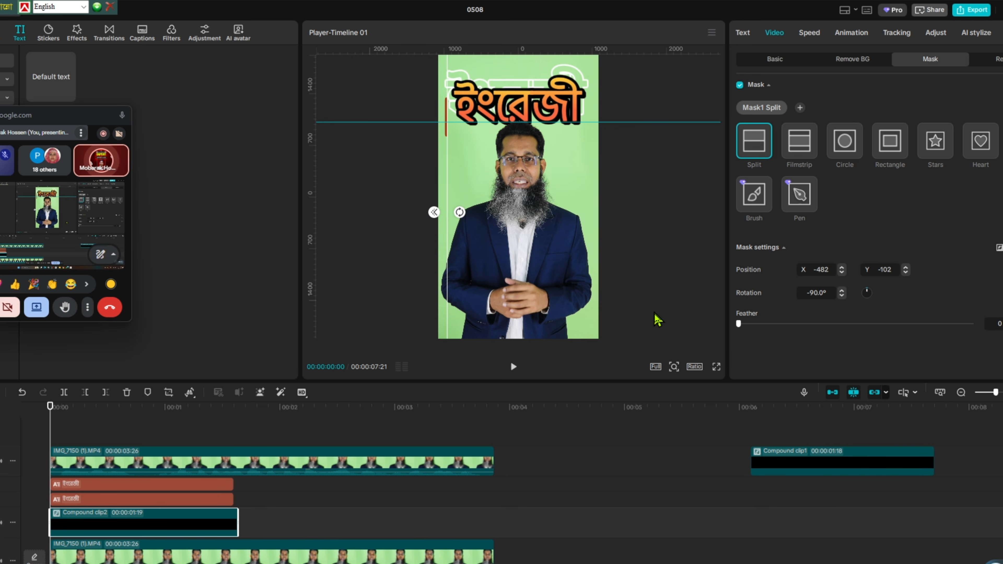
{"action": "left_click", "coordinate": [675, 366]}
{"action": "left_click_drag", "start_coordinate": [654, 385], "coordinate": [662, 386]}
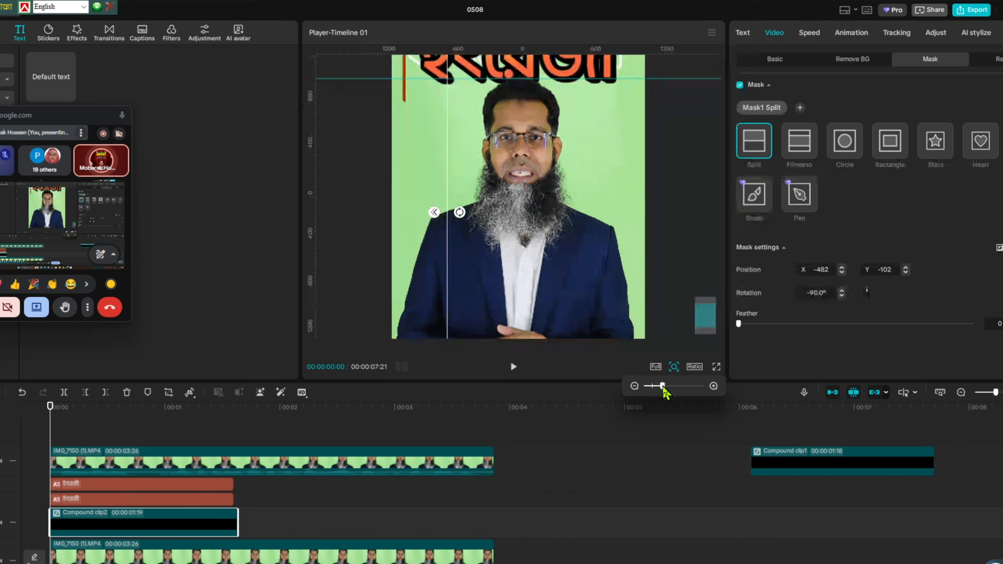
{"action": "left_click_drag", "start_coordinate": [710, 317], "coordinate": [706, 299]}
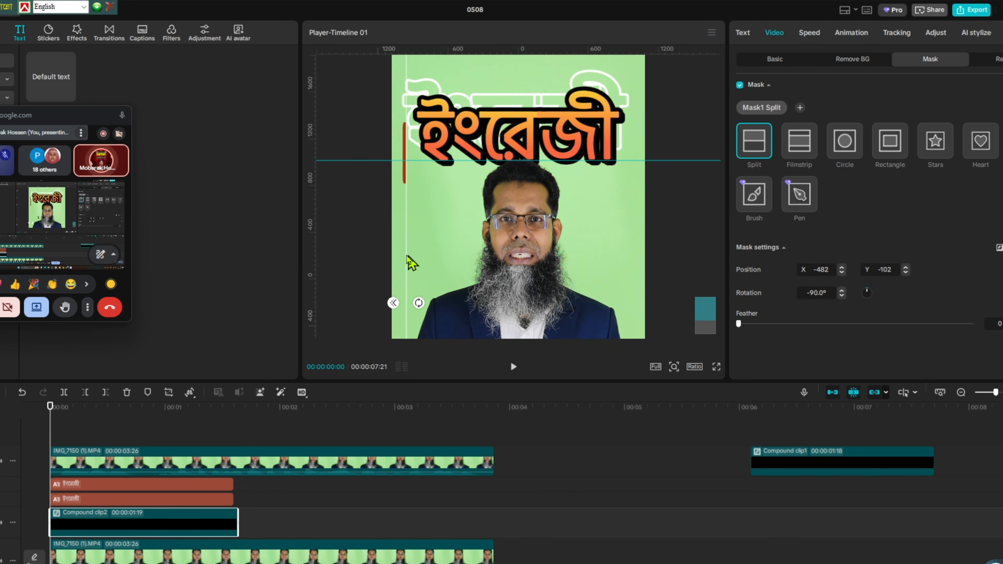
{"action": "left_click_drag", "start_coordinate": [406, 250], "coordinate": [404, 258]}
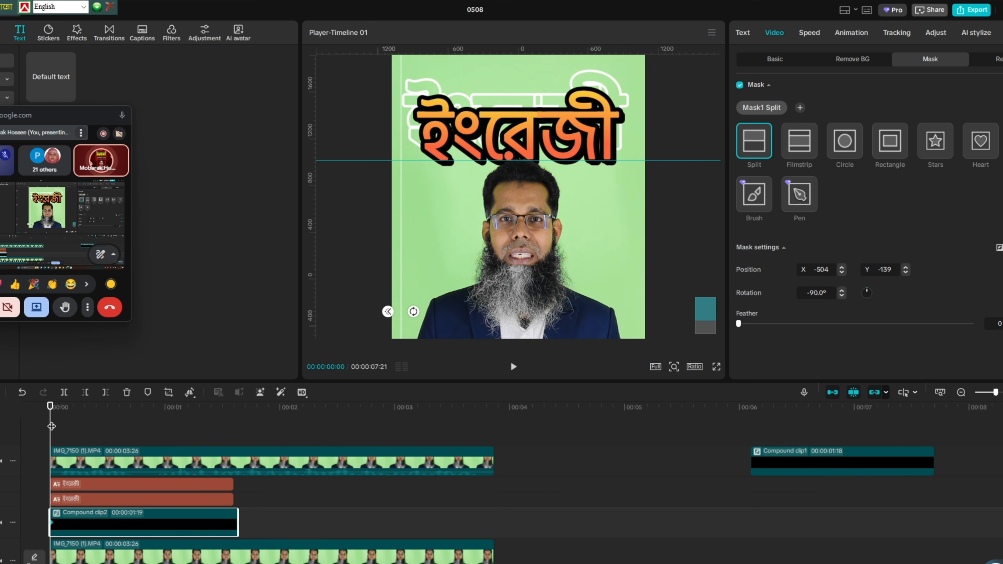
At 00:00:00:07, move the Split mask past the bar's right edge to X 499, Y -171 and set its feather to 90.
{"action": "left_click_drag", "start_coordinate": [51, 426], "coordinate": [76, 436]}
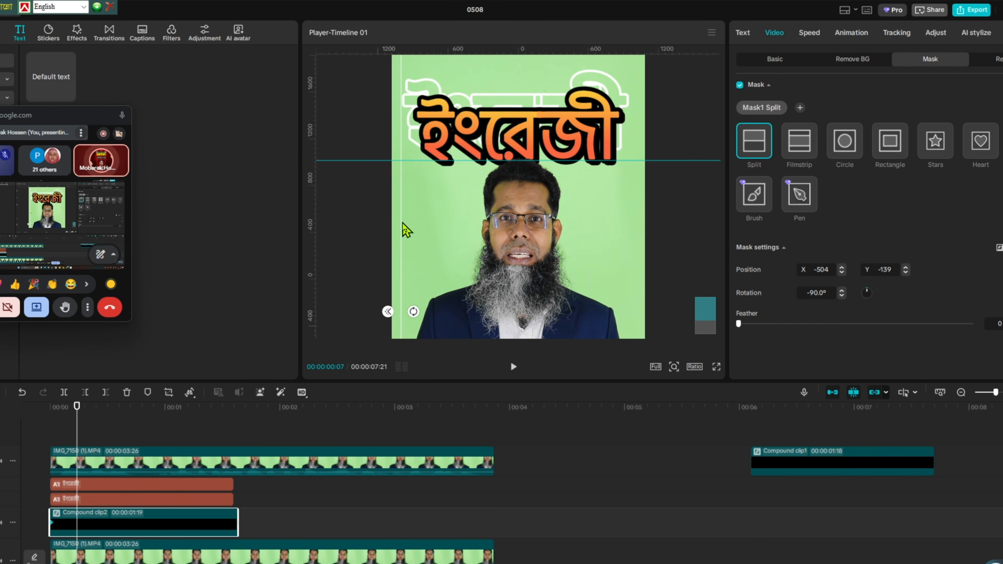
{"action": "left_click_drag", "start_coordinate": [407, 231], "coordinate": [640, 238]}
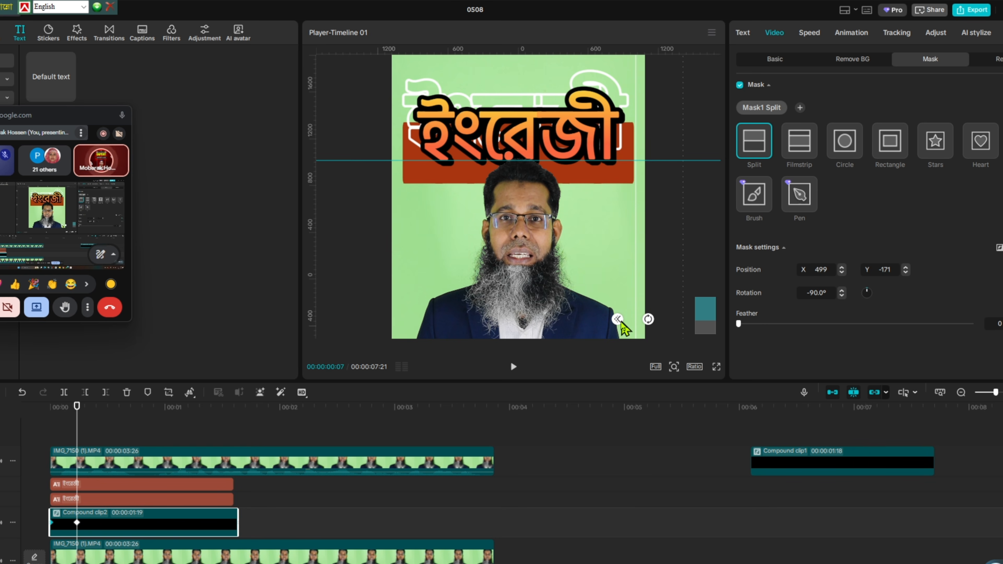
{"action": "left_click_drag", "start_coordinate": [623, 319], "coordinate": [597, 327]}
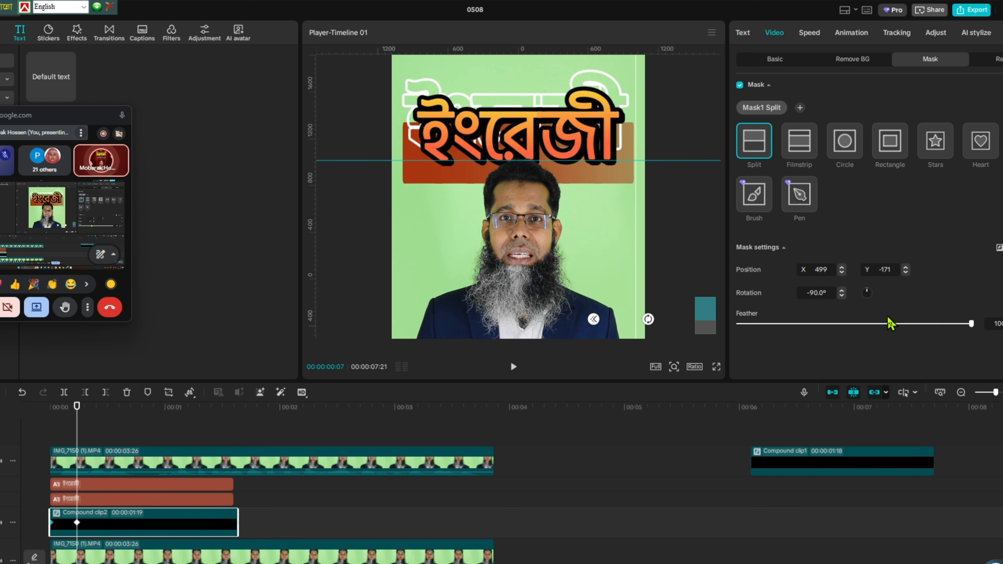
{"action": "left_click_drag", "start_coordinate": [959, 324], "coordinate": [951, 329]}
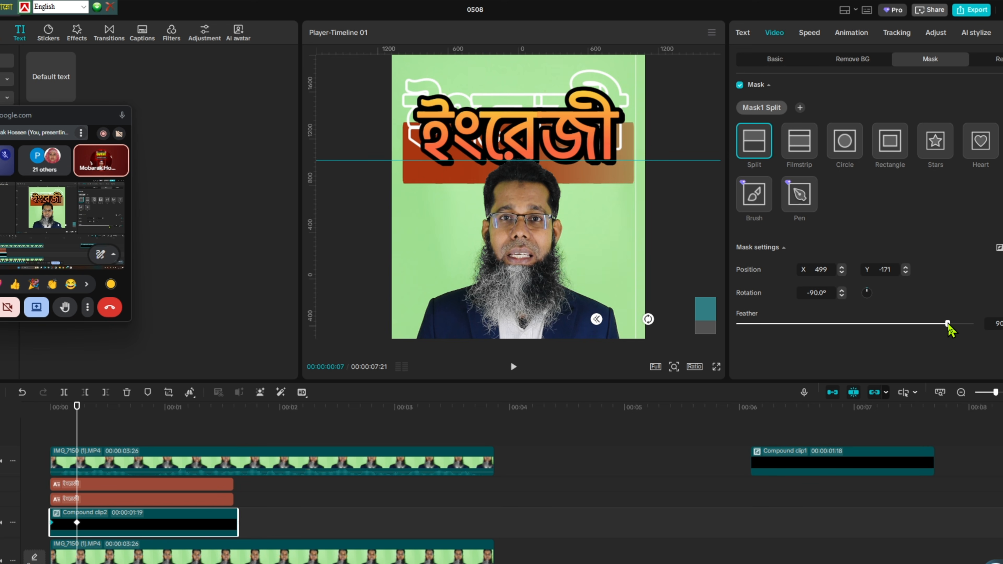
Play the timeline from the start to preview the bar's mask reveal animation.
{"action": "left_click", "coordinate": [62, 438]}
{"action": "left_click", "coordinate": [46, 438]}
{"action": "key", "text": "space"}
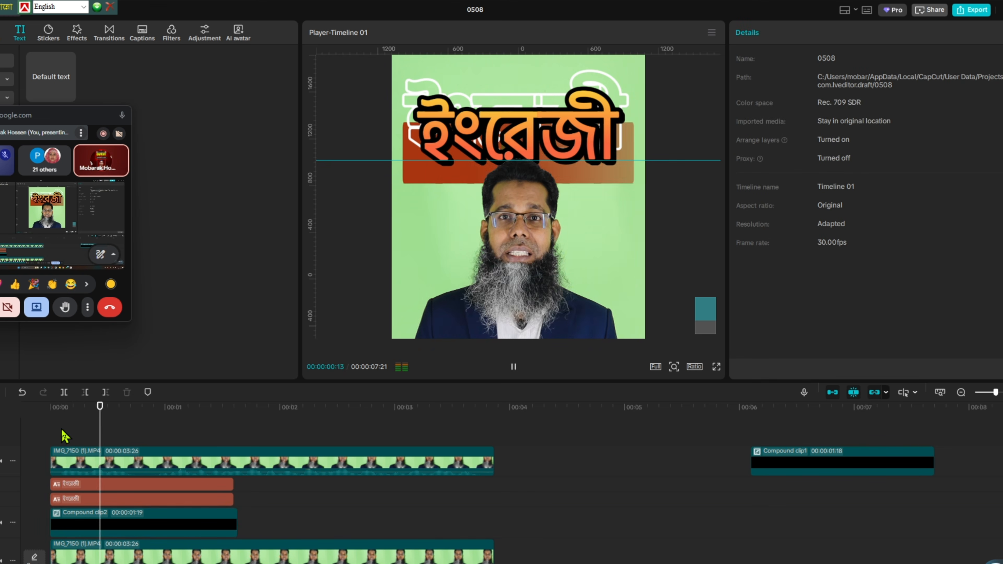
Replay and scrub through the opening frames up to 00:00:00:21 to check how the masked bar is revealed behind the title.
{"action": "left_click", "coordinate": [59, 434]}
{"action": "left_click", "coordinate": [47, 438]}
{"action": "key", "text": "space"}
{"action": "left_click", "coordinate": [58, 434]}
{"action": "left_click", "coordinate": [44, 436]}
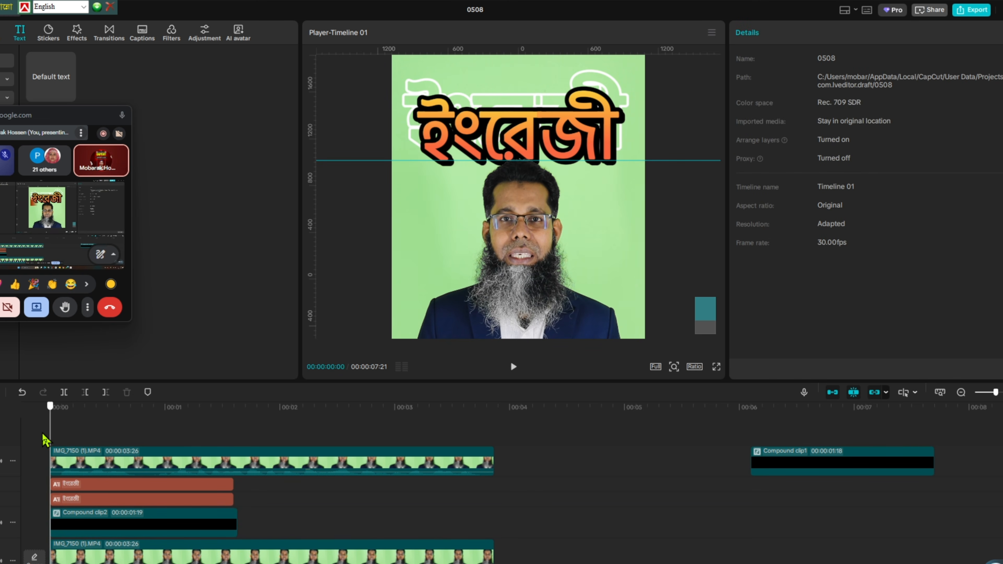
{"action": "left_click", "coordinate": [58, 436]}
{"action": "mouse_move", "coordinate": [58, 436]}
{"action": "left_mouse_down"}
{"action": "mouse_move", "coordinate": [101, 435]}
{"action": "mouse_move", "coordinate": [49, 437]}
{"action": "mouse_move", "coordinate": [78, 438]}
{"action": "mouse_move", "coordinate": [54, 445]}
{"action": "left_mouse_up"}
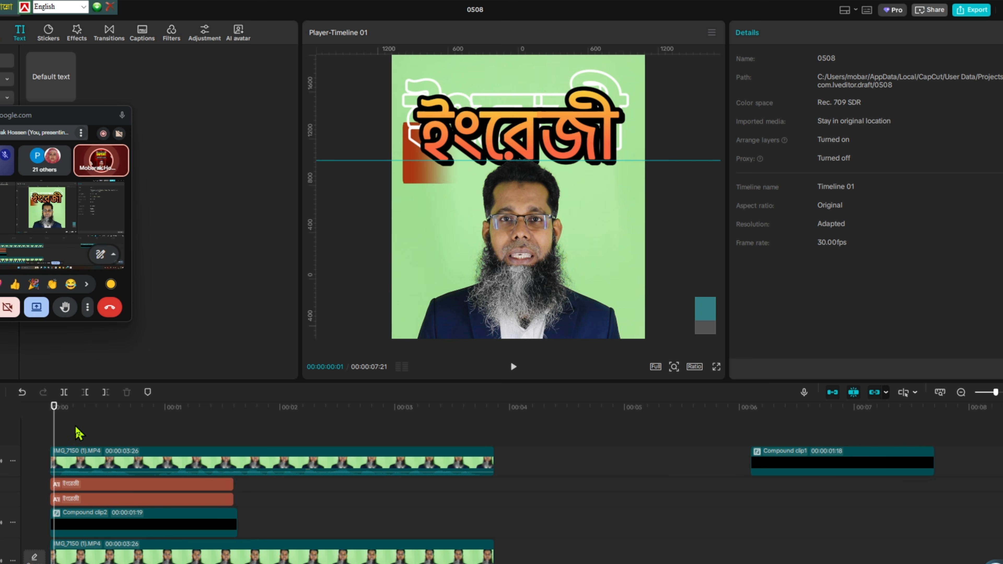
{"action": "left_click_drag", "start_coordinate": [54, 423], "coordinate": [45, 444]}
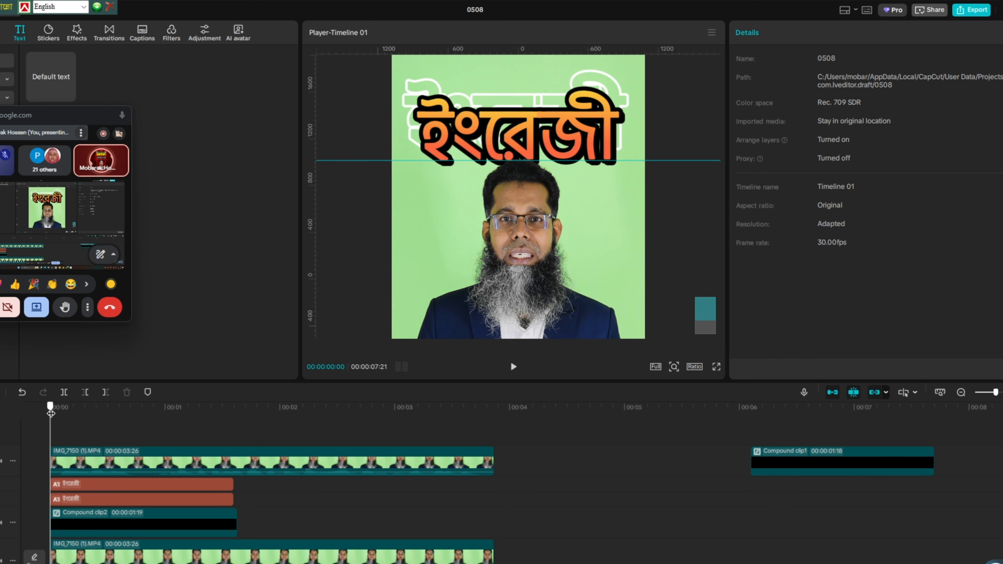
{"action": "left_click_drag", "start_coordinate": [50, 413], "coordinate": [130, 413]}
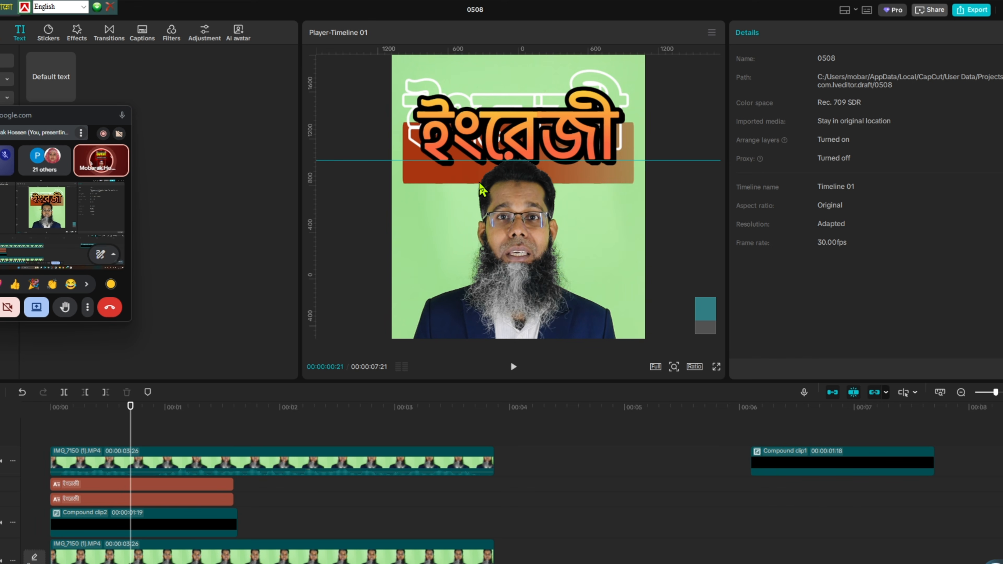
Apply the "Verba...ew In" entrance animation to both Bengali title text clips with a 0.9 s duration and scrub through the result.
{"action": "left_click_drag", "start_coordinate": [259, 486], "coordinate": [225, 499]}
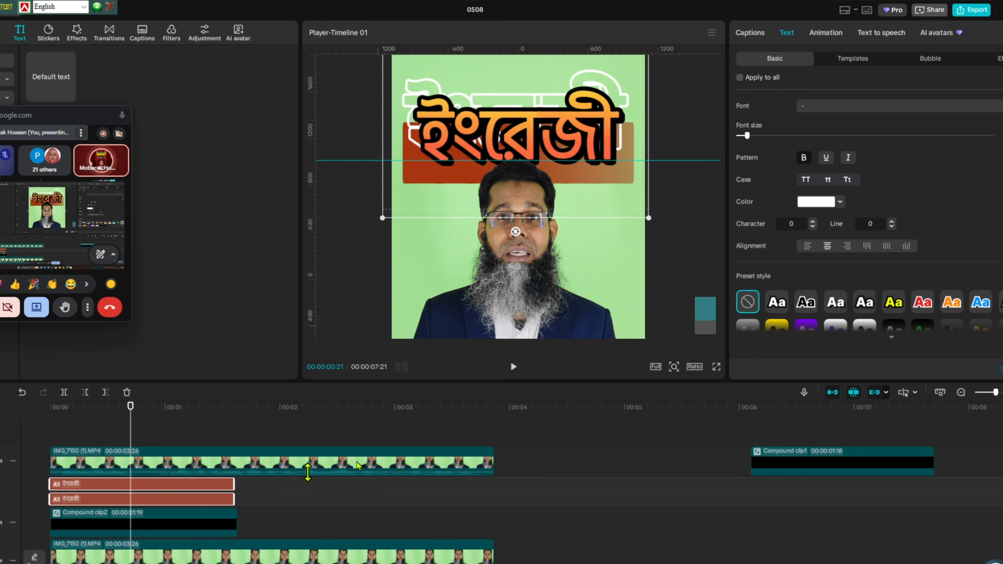
{"action": "left_click", "coordinate": [827, 34]}
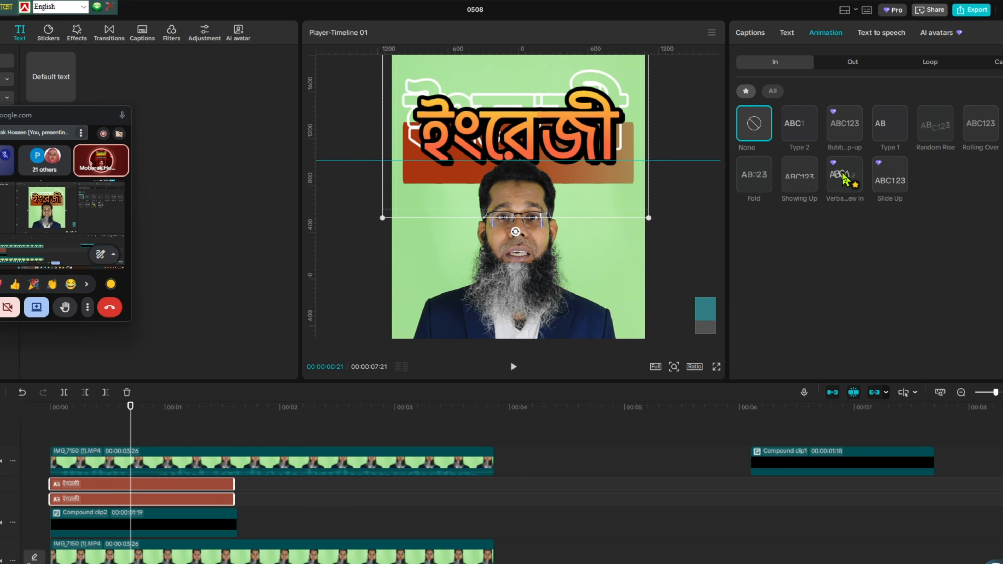
{"action": "left_click", "coordinate": [837, 179]}
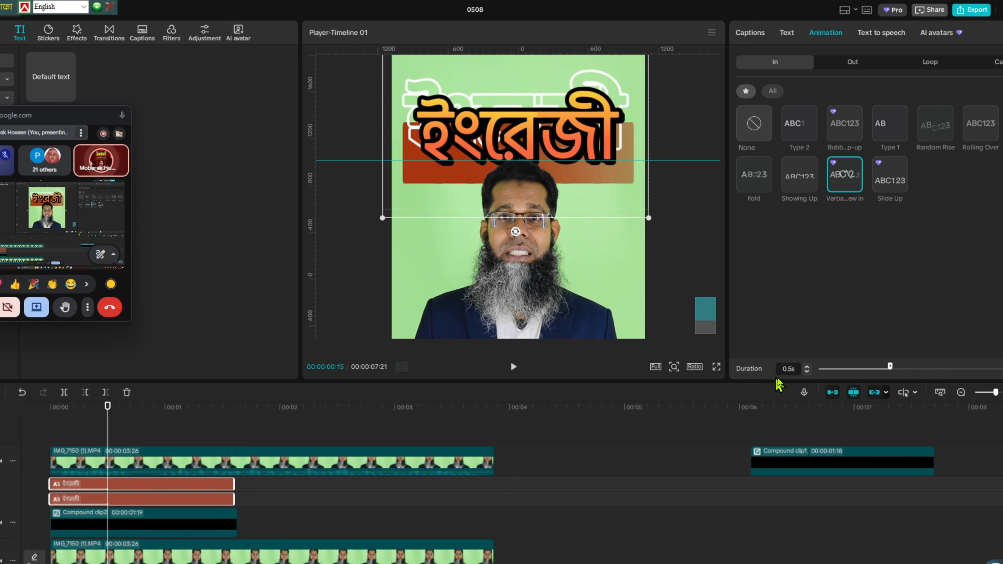
{"action": "left_click", "coordinate": [807, 367]}
{"action": "left_click", "coordinate": [807, 367]}
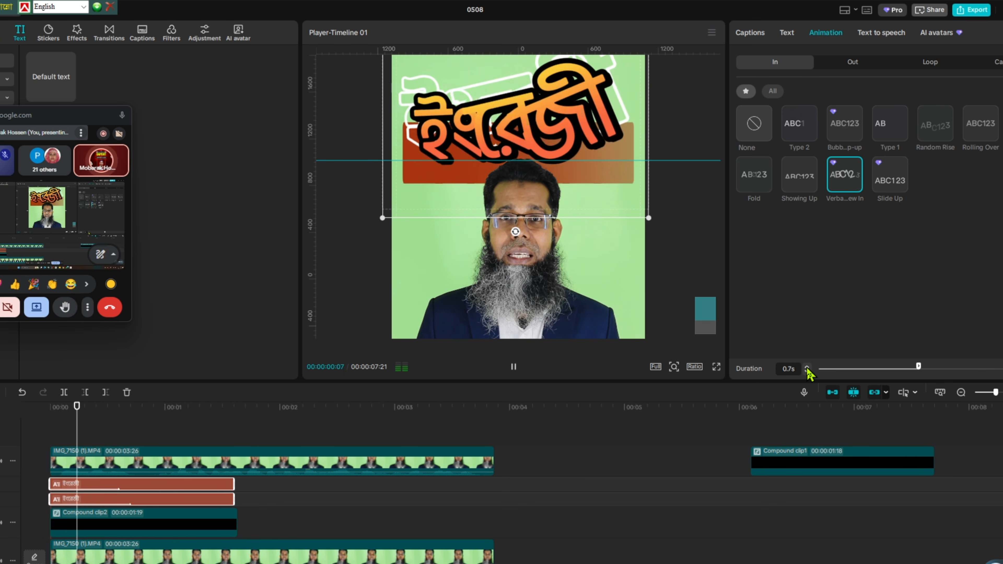
{"action": "left_click", "coordinate": [807, 367]}
{"action": "left_click", "coordinate": [807, 367]}
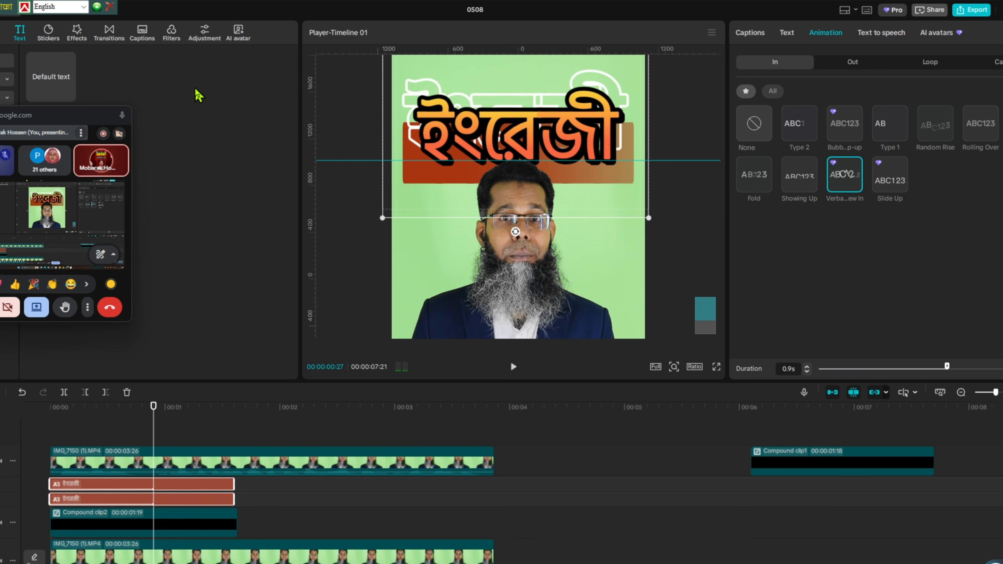
{"action": "left_click", "coordinate": [66, 432]}
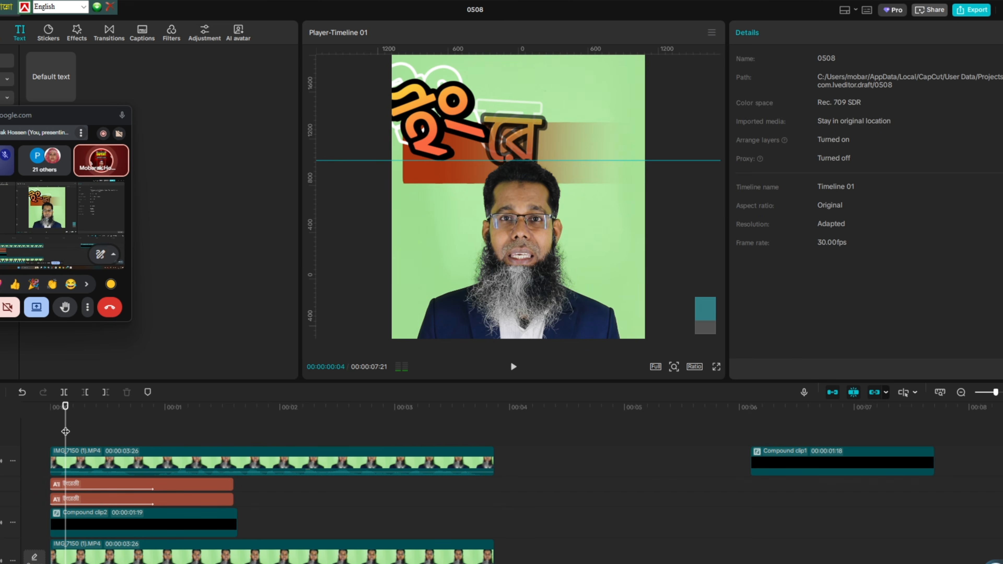
{"action": "left_click_drag", "start_coordinate": [65, 432], "coordinate": [96, 434]}
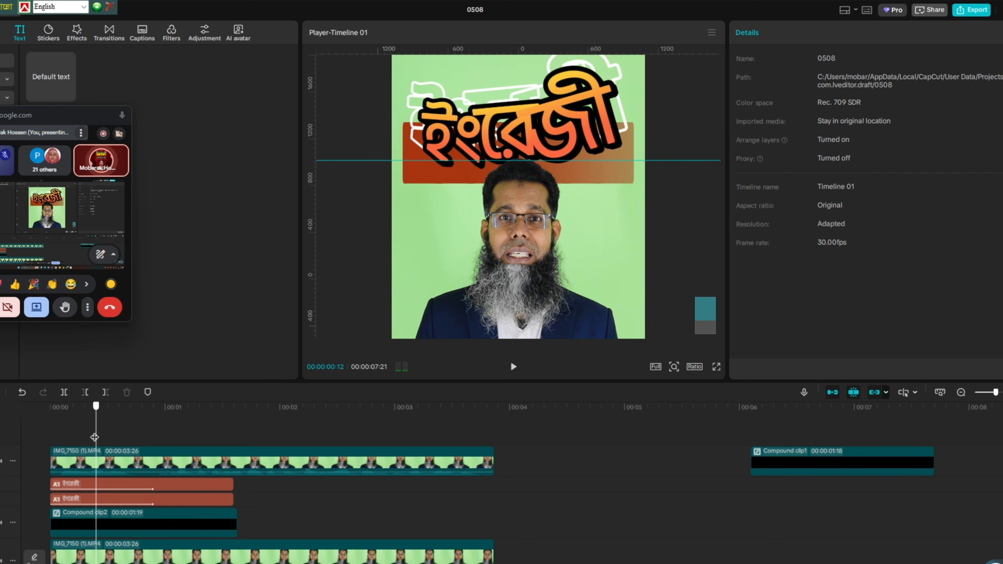
Shorten the entrance animation of the lower, white-outline title clip to 0.6 s.
{"action": "left_click", "coordinate": [108, 497]}
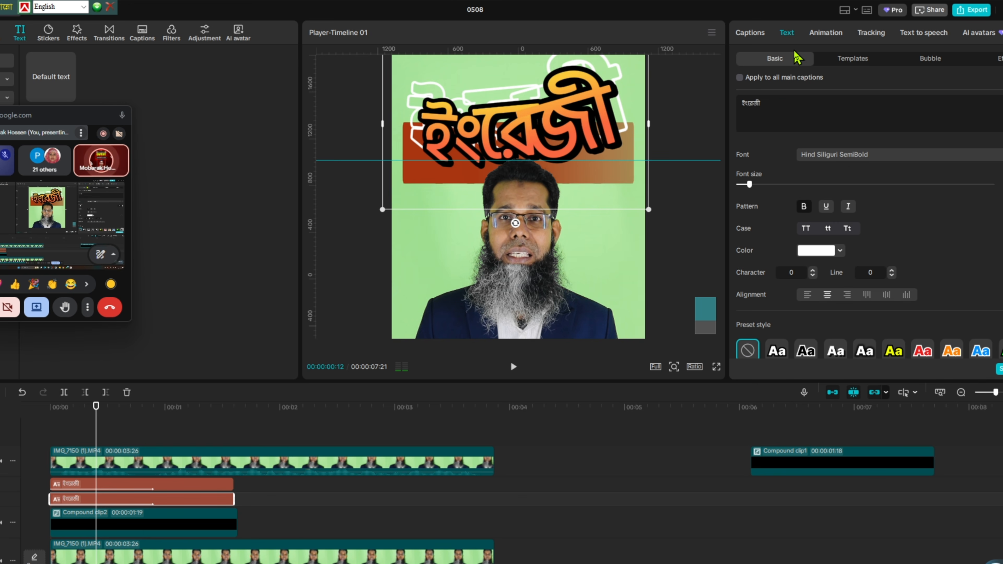
{"action": "left_click", "coordinate": [826, 34]}
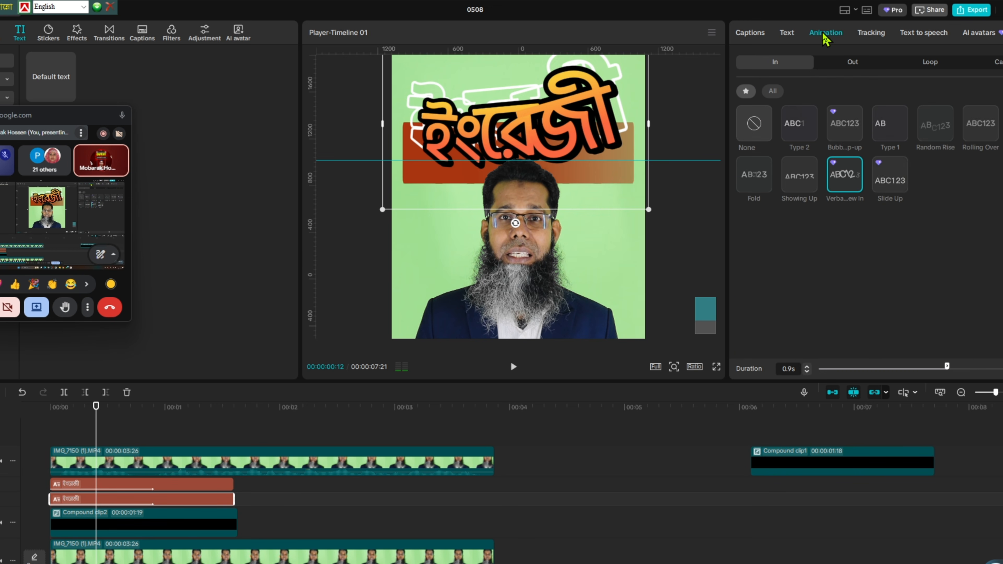
{"action": "left_click", "coordinate": [807, 373]}
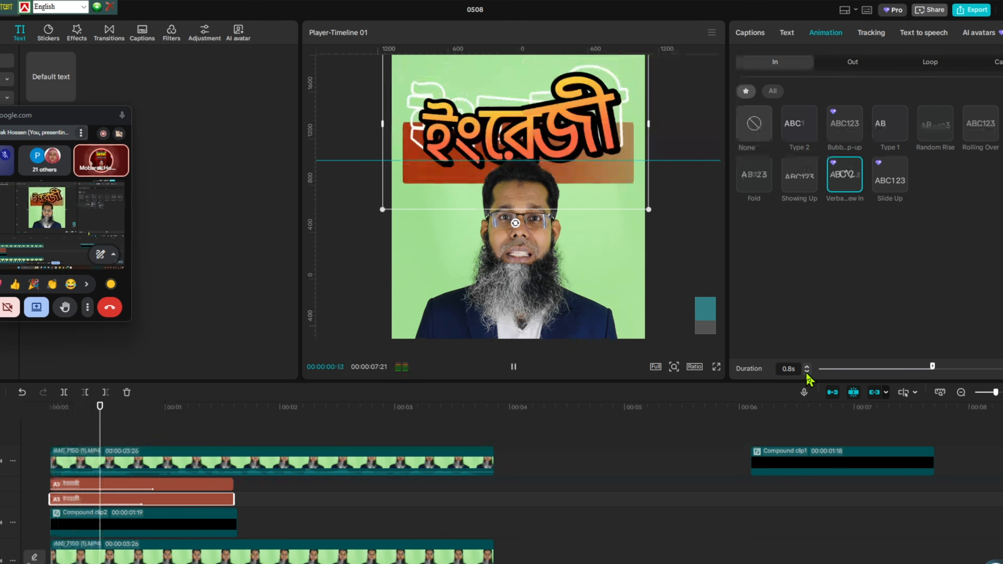
{"action": "left_click", "coordinate": [807, 374]}
{"action": "left_click", "coordinate": [808, 374]}
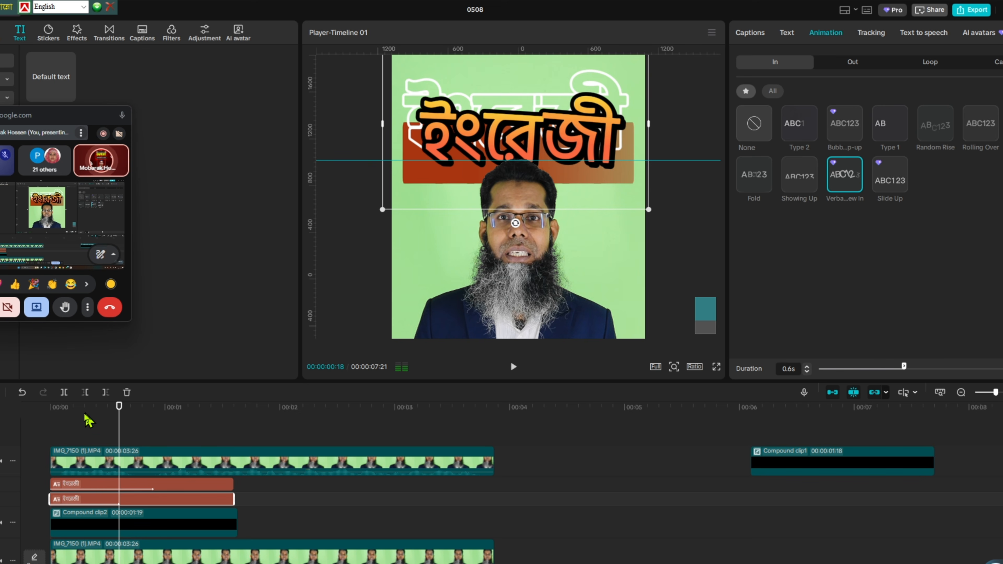
Play the composition full screen from 00:00:00:00 to preview the staggered title animations with the bar reveal.
{"action": "left_click", "coordinate": [85, 428]}
{"action": "left_click_drag", "start_coordinate": [84, 427], "coordinate": [11, 437]}
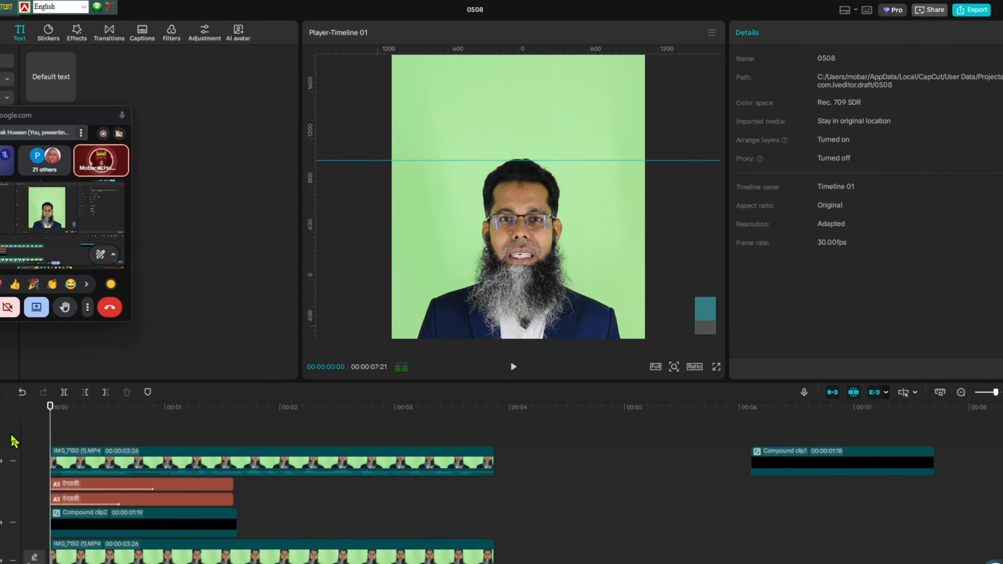
{"action": "key", "text": "ctrl+shift+f"}
{"action": "key", "text": "space"}
{"action": "key", "text": "space"}
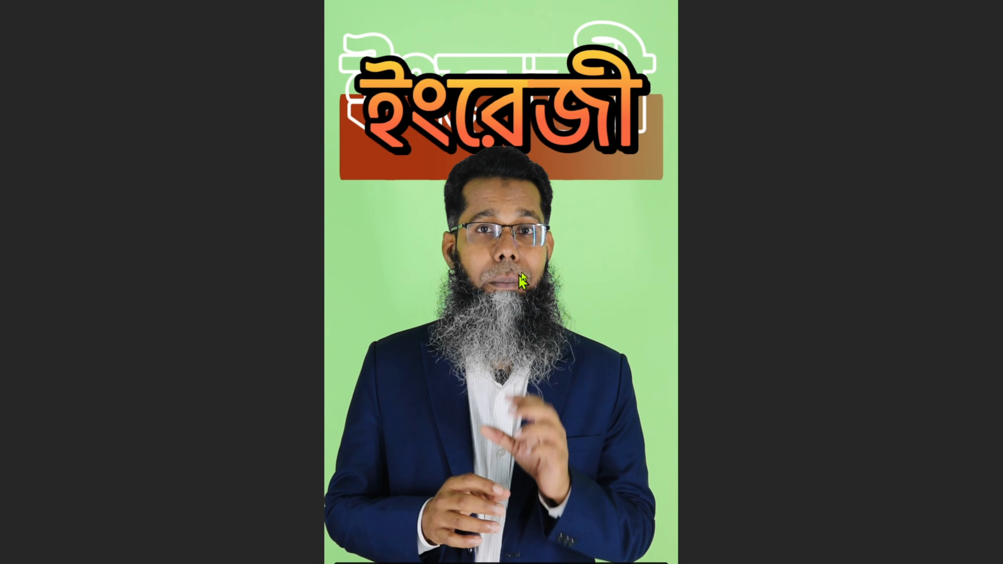